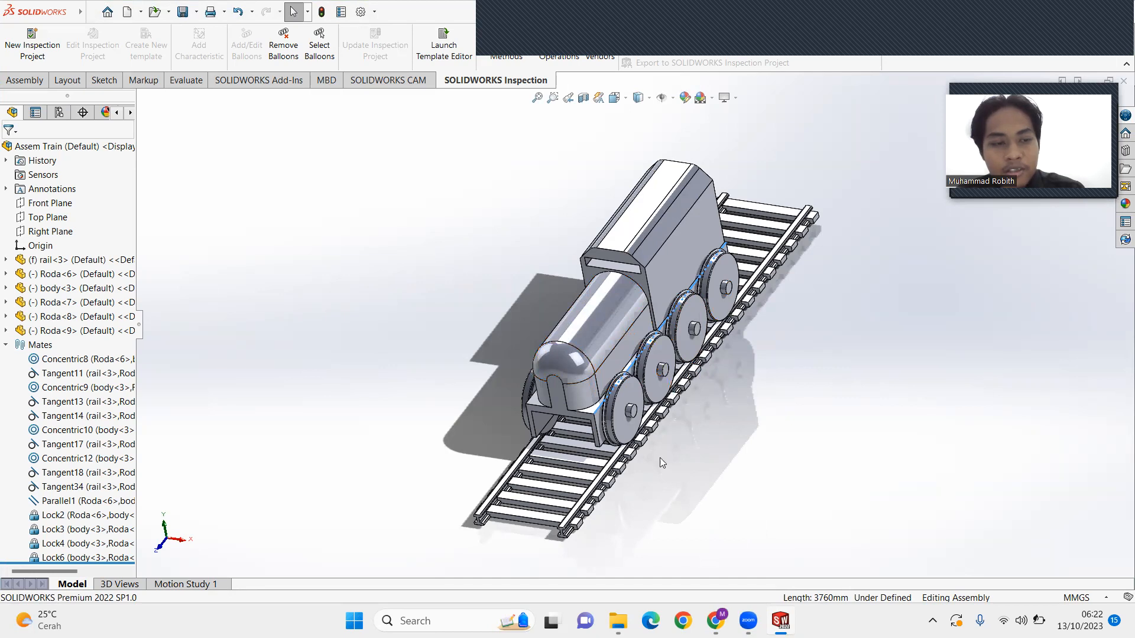
- Look over the train assembly on its track and switch to the open rail part
{"action": "middle_click_drag", "start_coordinate": [679, 432], "coordinate": [654, 421]}
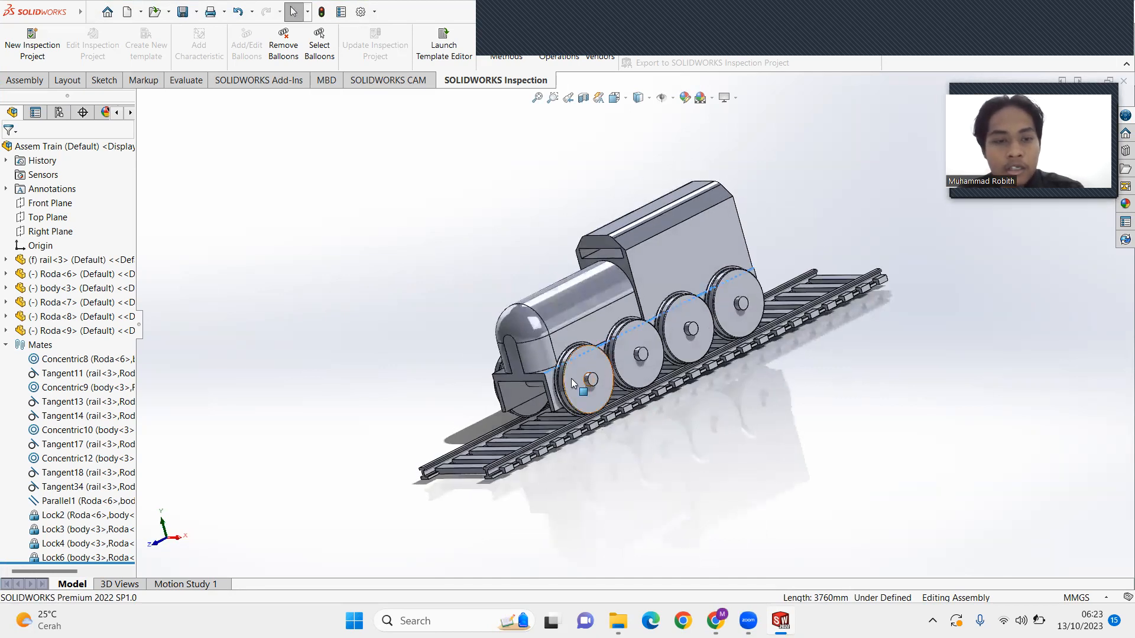
{"action": "middle_click_drag", "start_coordinate": [686, 521], "coordinate": [734, 350]}
{"action": "scroll", "coordinate": [733, 345], "scroll_direction": "up", "scroll_amount": 1}
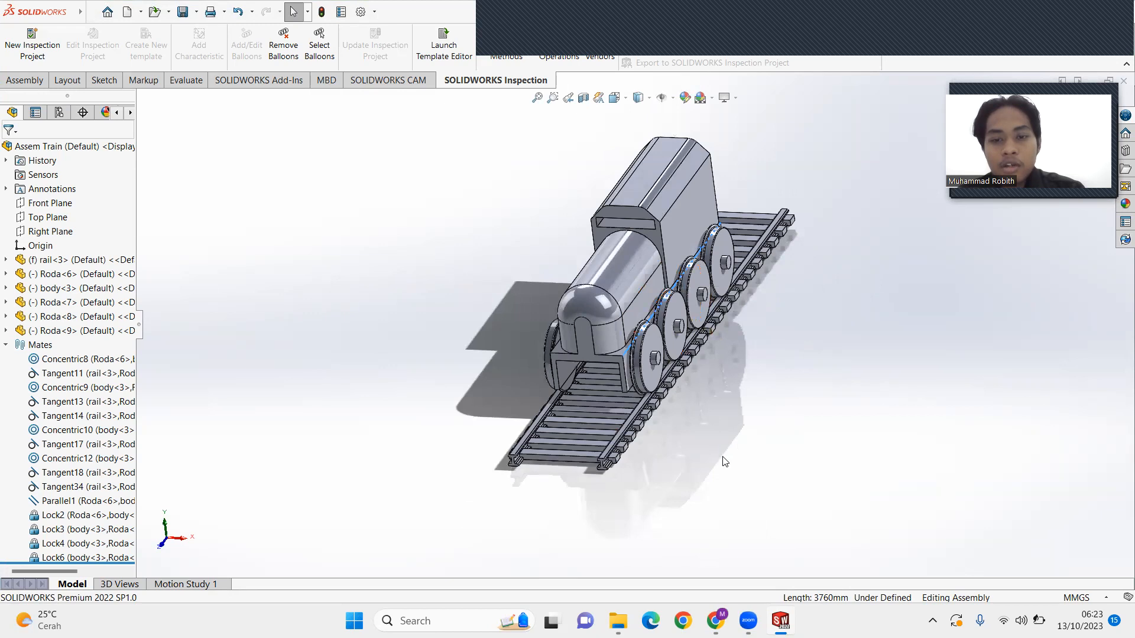
{"action": "mouse_move", "coordinate": [779, 621]}
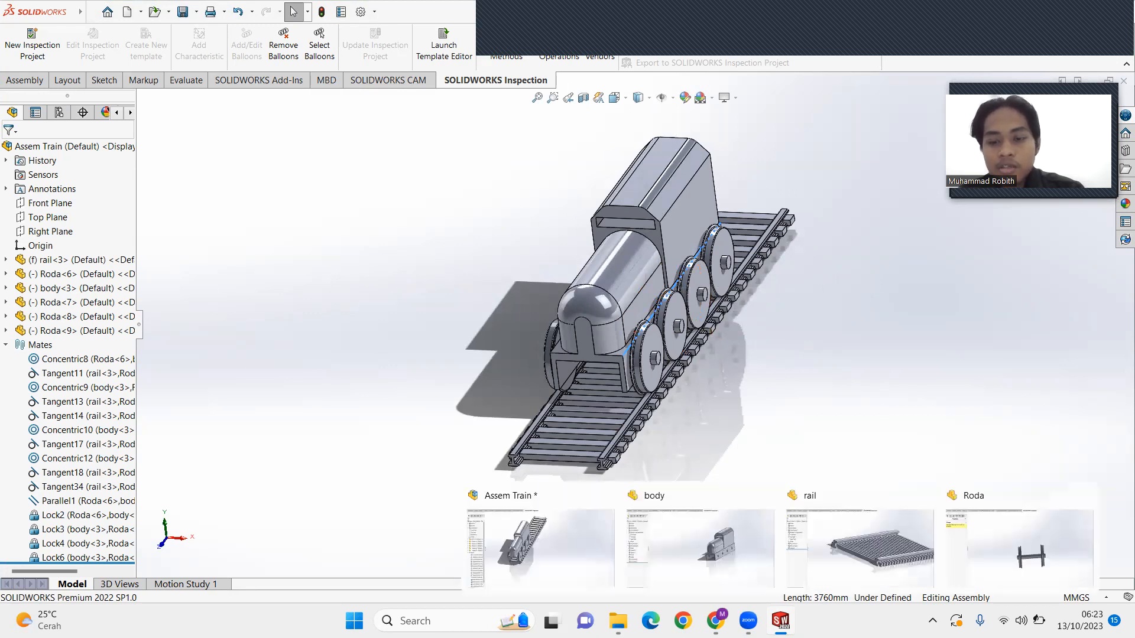
{"action": "left_click", "coordinate": [867, 563]}
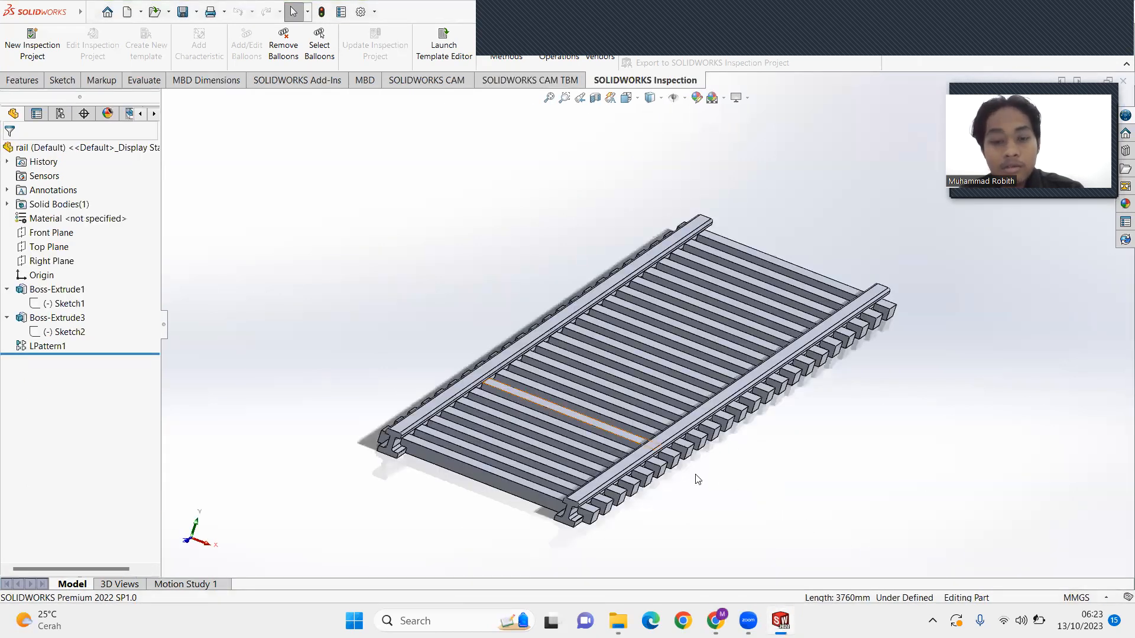
- Open Sketch1, the profile sketch of Boss-Extrude1, for editing
{"action": "scroll", "coordinate": [698, 479], "scroll_direction": "down", "scroll_amount": 4}
{"action": "key", "text": "f"}
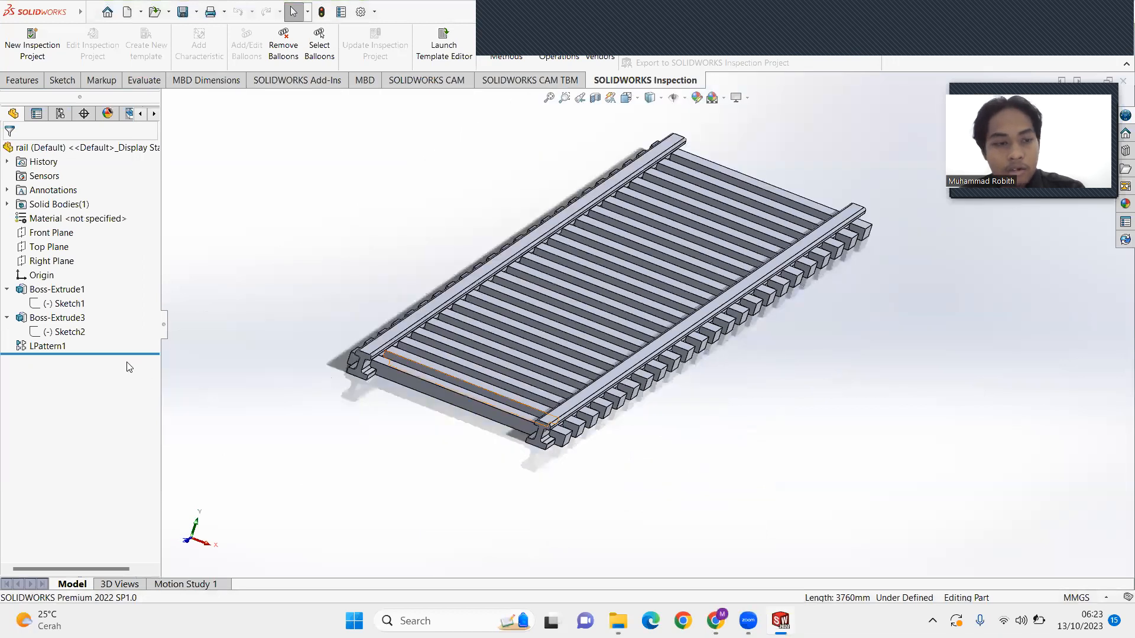
{"action": "left_click", "coordinate": [47, 305]}
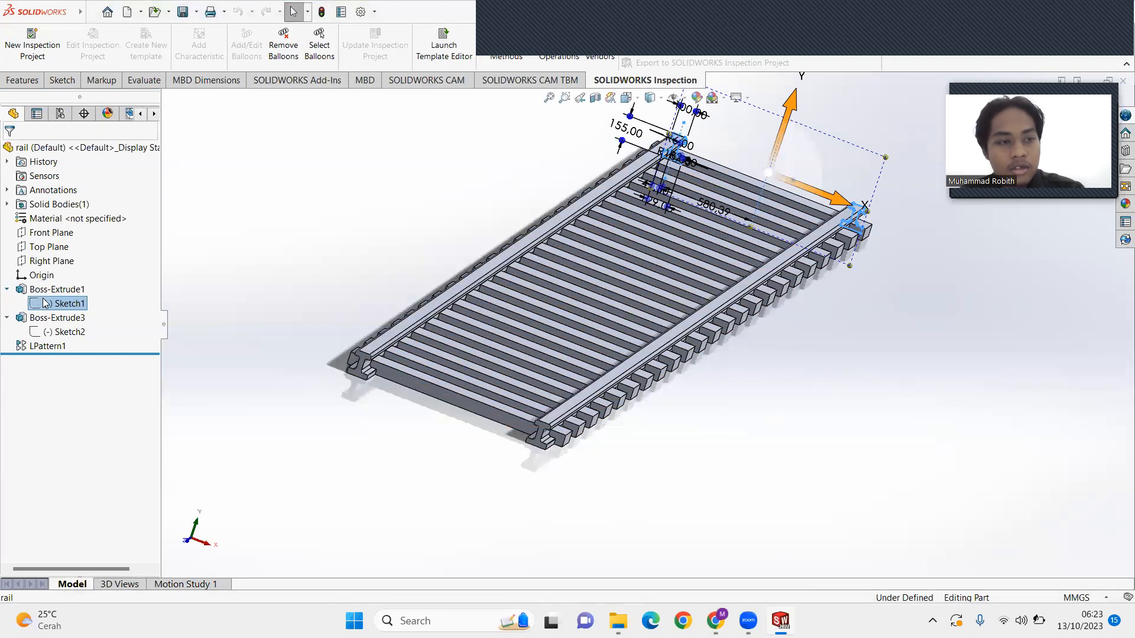
{"action": "left_click", "coordinate": [70, 84]}
{"action": "left_click", "coordinate": [20, 44]}
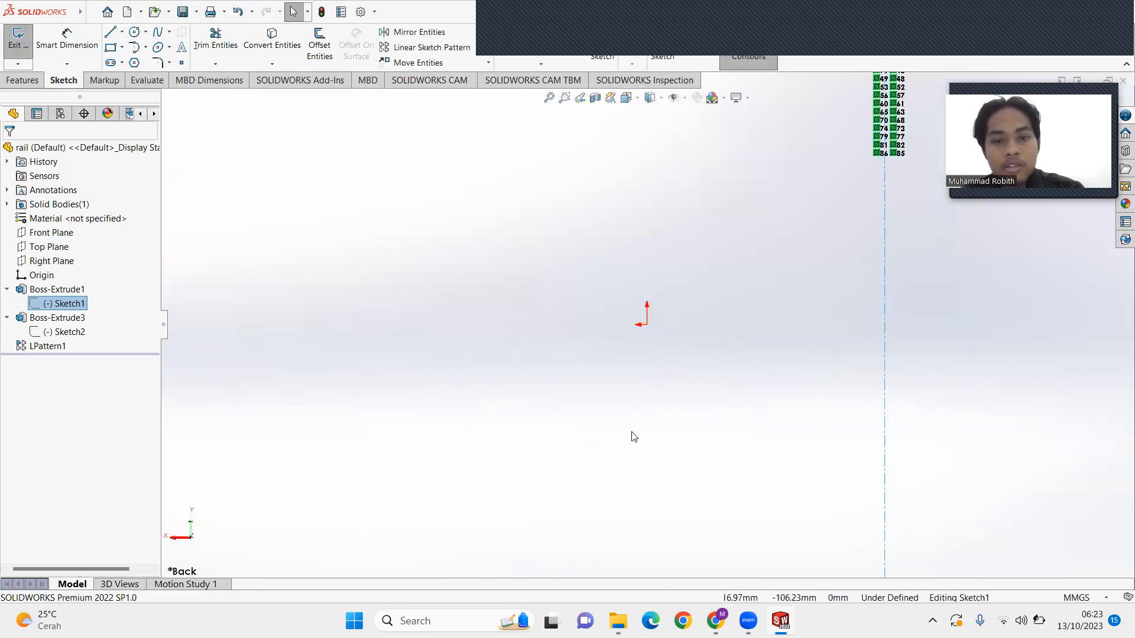
- Examine the I-shaped rail profile in the sketch, including its dimensions, fillet radii and relations
{"action": "scroll", "coordinate": [829, 239], "scroll_direction": "up", "scroll_amount": 2}
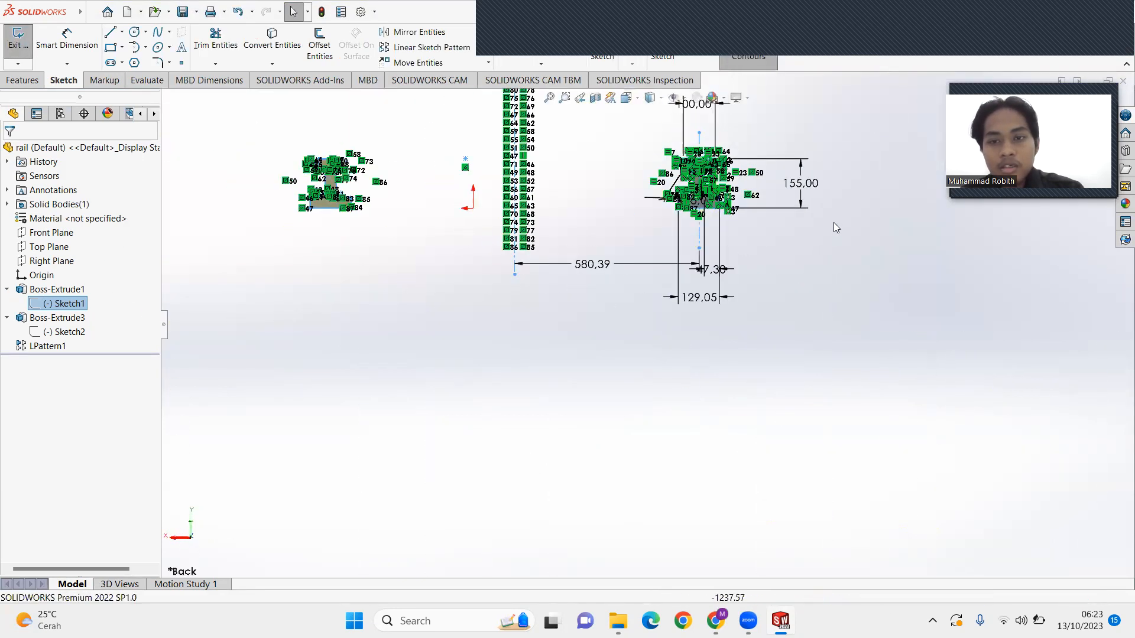
{"action": "scroll", "coordinate": [798, 168], "scroll_direction": "down", "scroll_amount": 3}
{"action": "middle_click_drag", "start_coordinate": [798, 168], "coordinate": [652, 185], "text": "ctrl"}
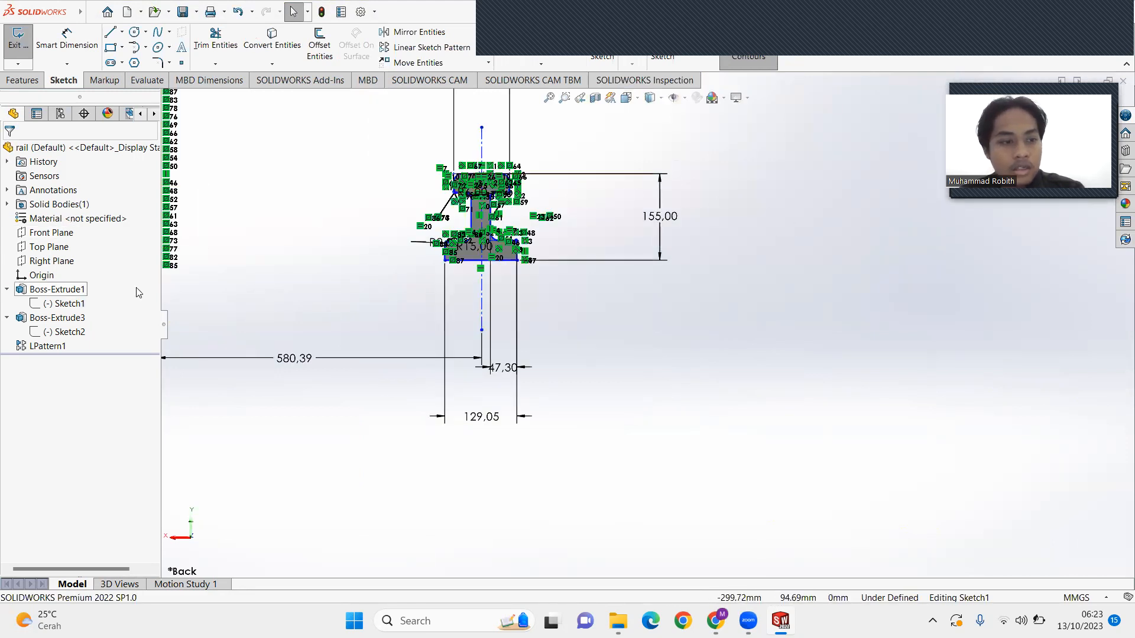
{"action": "scroll", "coordinate": [473, 228], "scroll_direction": "down", "scroll_amount": 5}
{"action": "scroll", "coordinate": [588, 199], "scroll_direction": "up", "scroll_amount": 3}
{"action": "scroll", "coordinate": [626, 225], "scroll_direction": "down", "scroll_amount": 4}
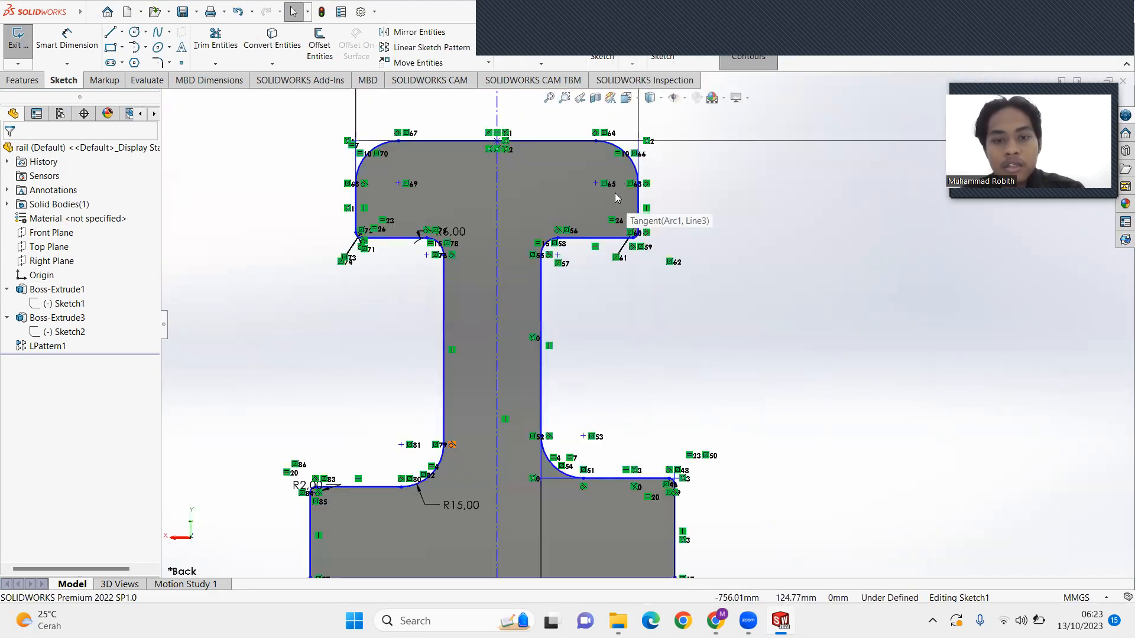
{"action": "scroll", "coordinate": [578, 323], "scroll_direction": "up", "scroll_amount": 1}
{"action": "scroll", "coordinate": [577, 323], "scroll_direction": "up", "scroll_amount": 1}
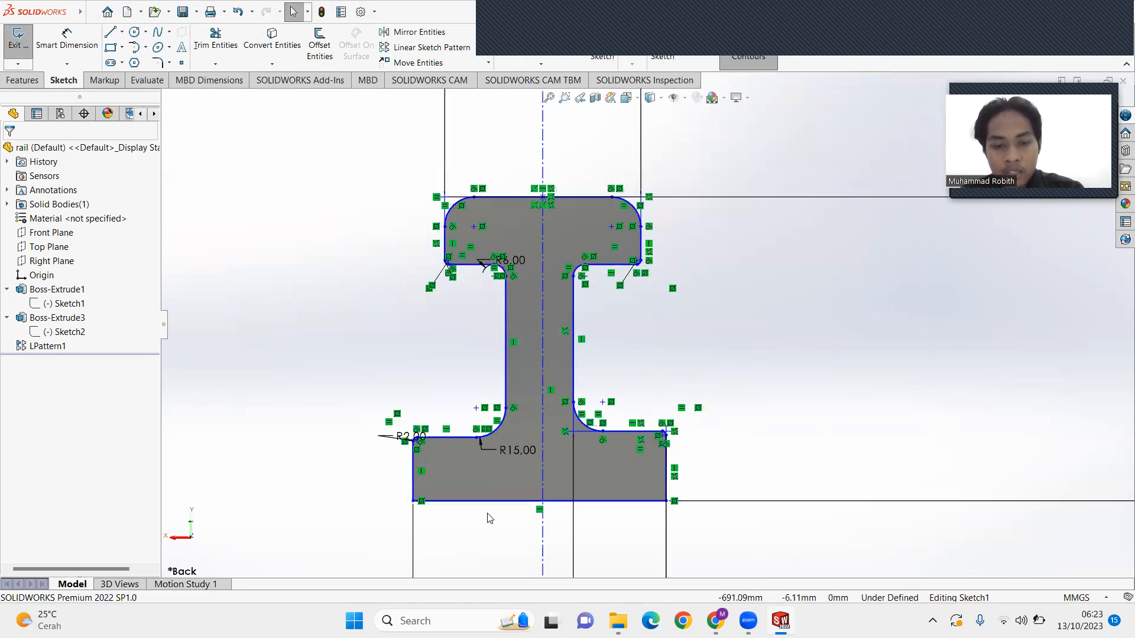
{"action": "scroll", "coordinate": [562, 348], "scroll_direction": "up", "scroll_amount": 2}
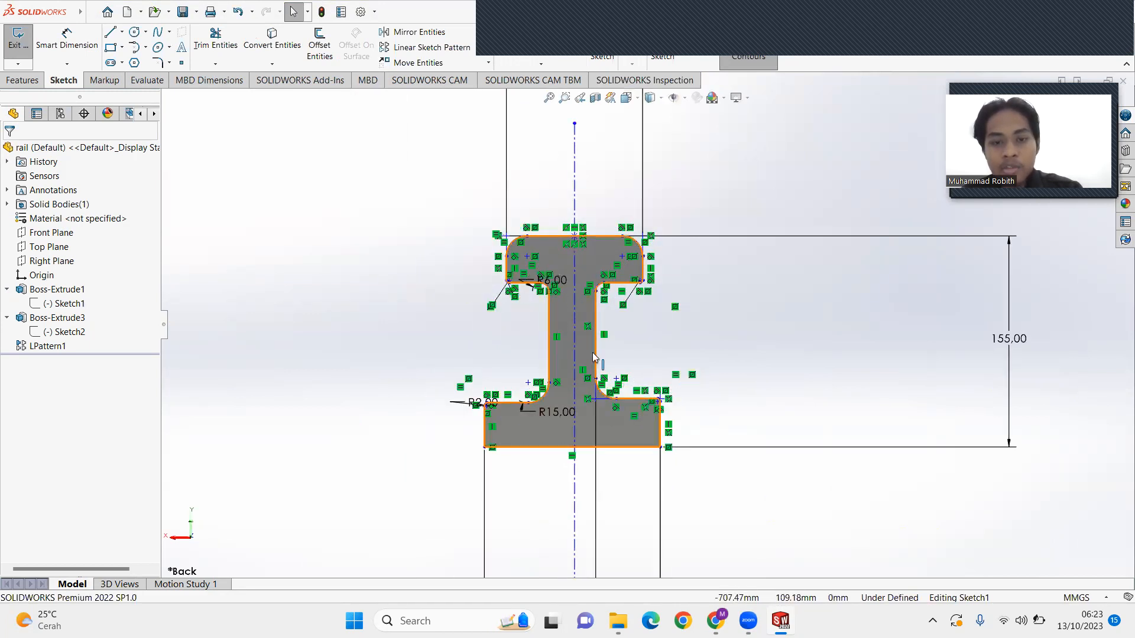
- Inspect the properties of the vertical construction line through the rail profile, review the line types and close the properties
{"action": "left_click", "coordinate": [575, 142]}
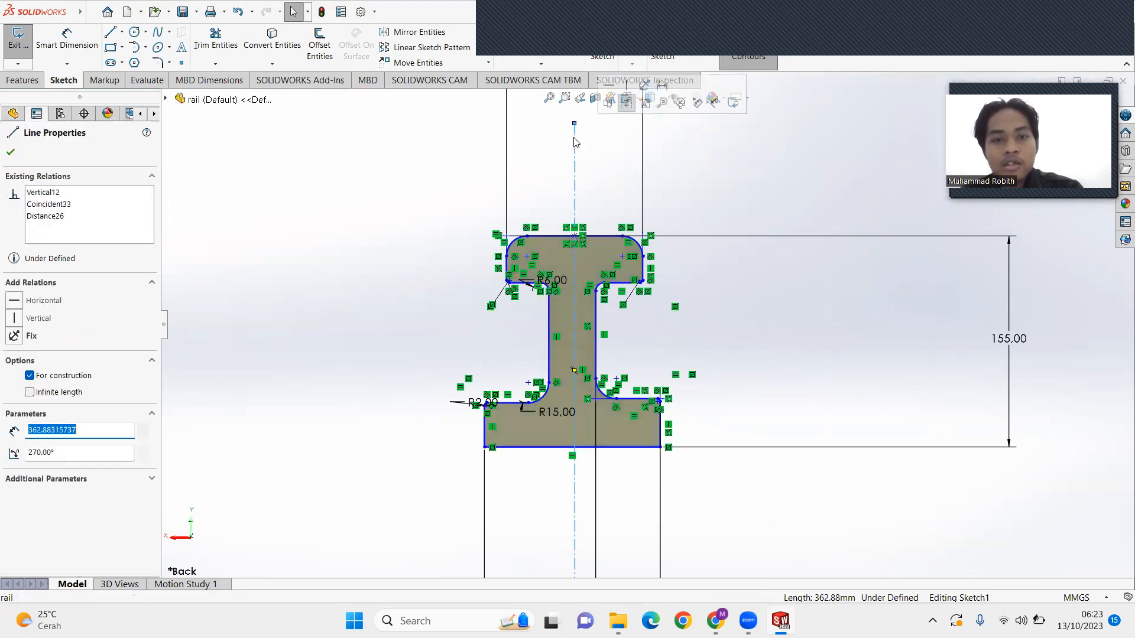
{"action": "left_click", "coordinate": [123, 32]}
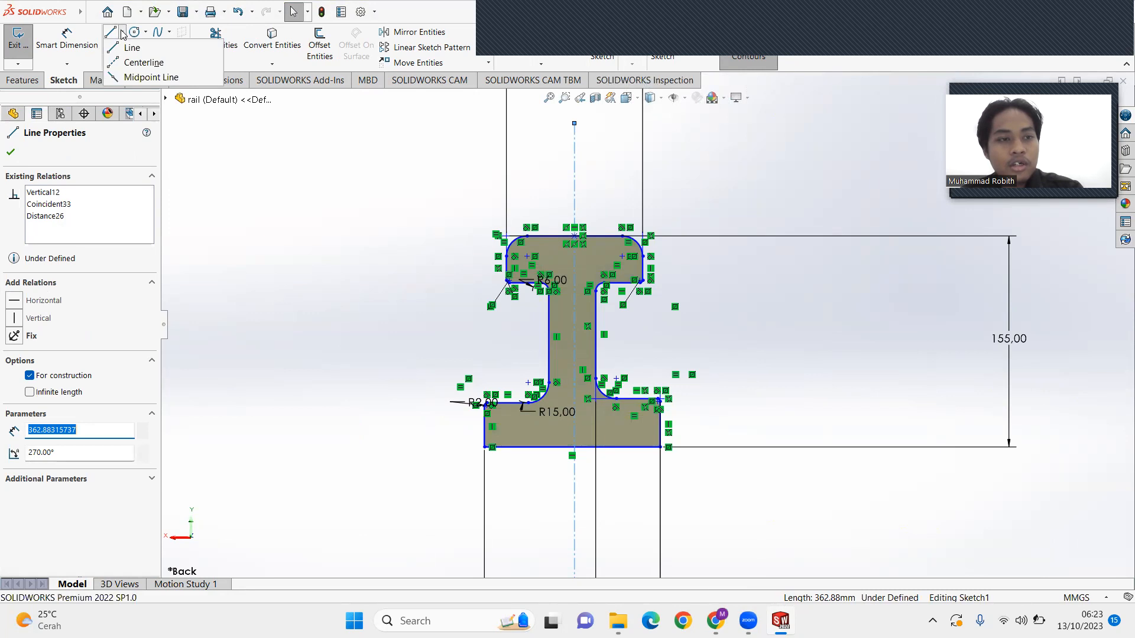
{"action": "scroll", "coordinate": [540, 433], "scroll_direction": "down", "scroll_amount": 3}
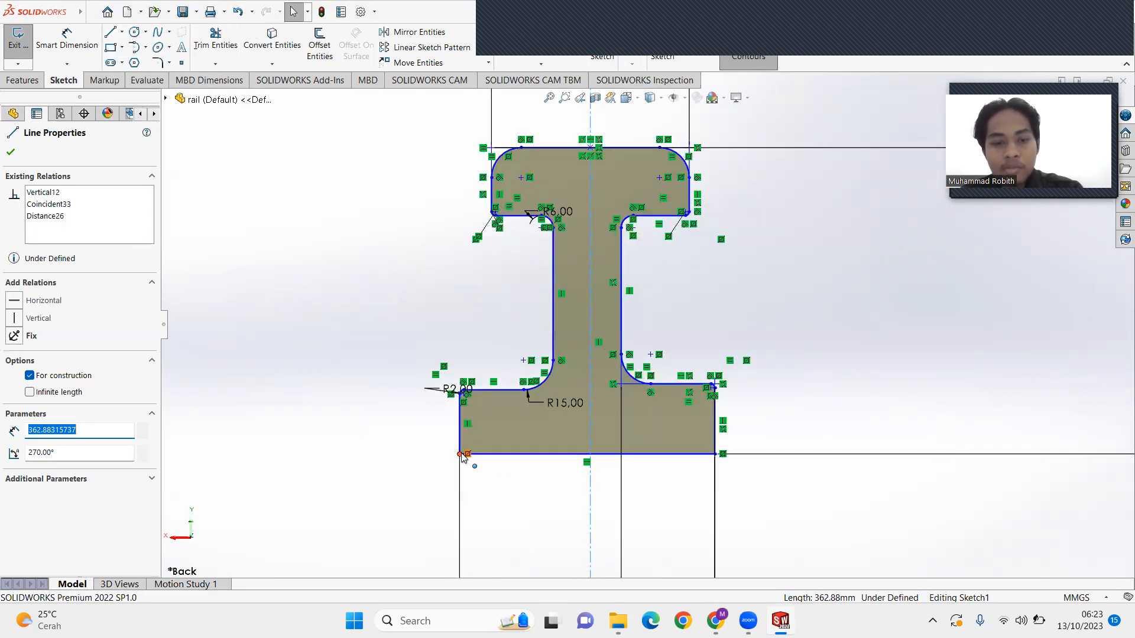
{"action": "scroll", "coordinate": [647, 325], "scroll_direction": "up", "scroll_amount": 3}
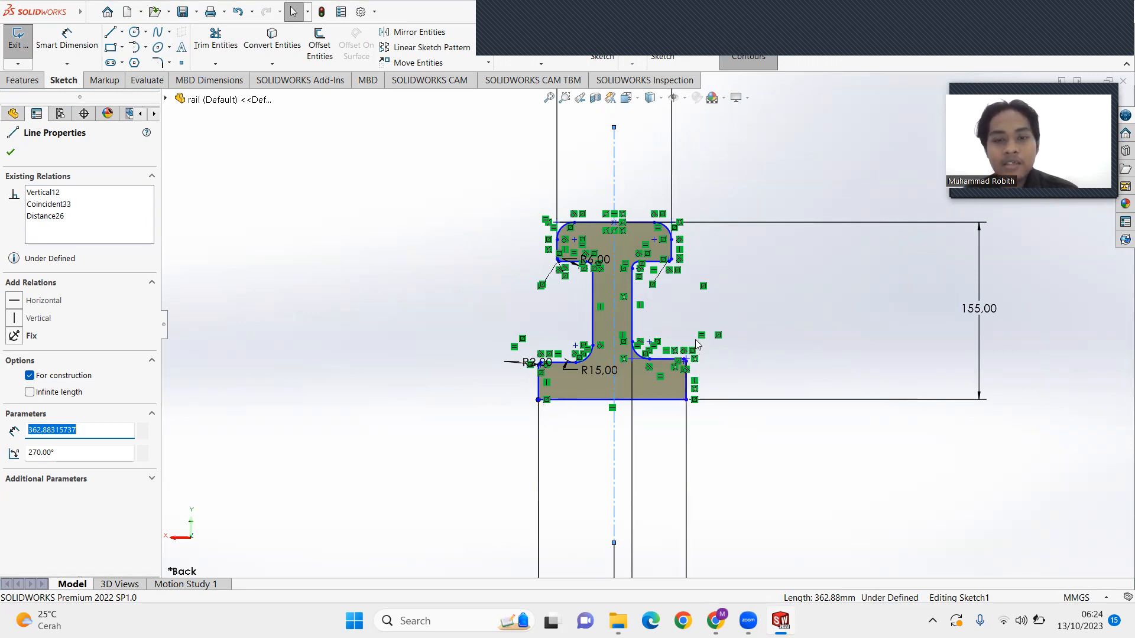
{"action": "scroll", "coordinate": [682, 313], "scroll_direction": "down", "scroll_amount": 5}
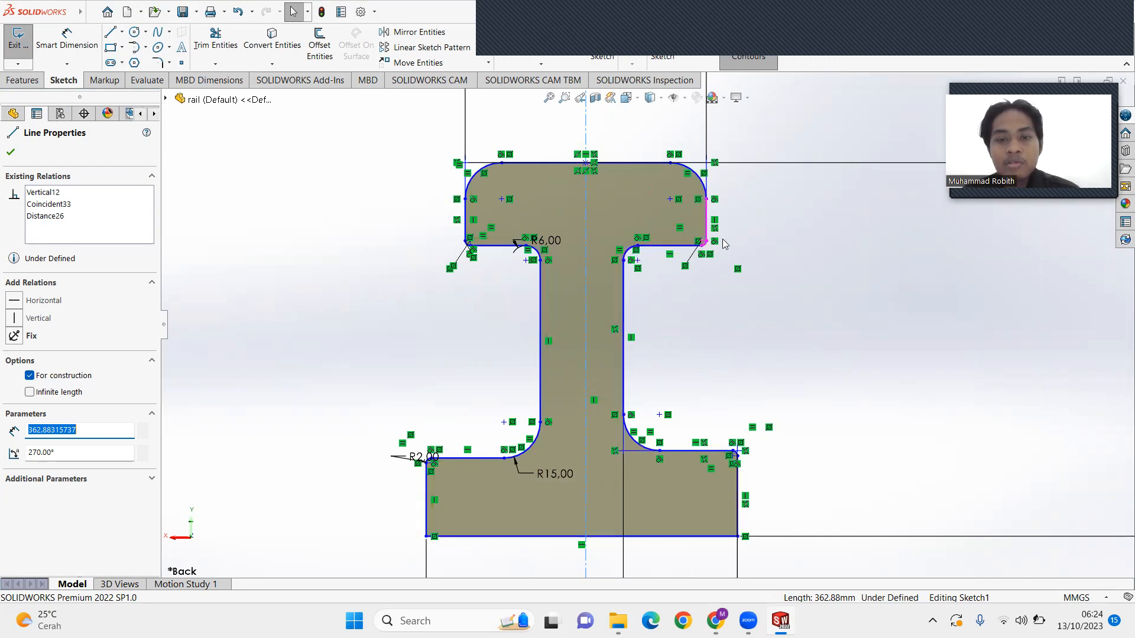
{"action": "key", "text": "z"}
{"action": "key", "text": "z"}
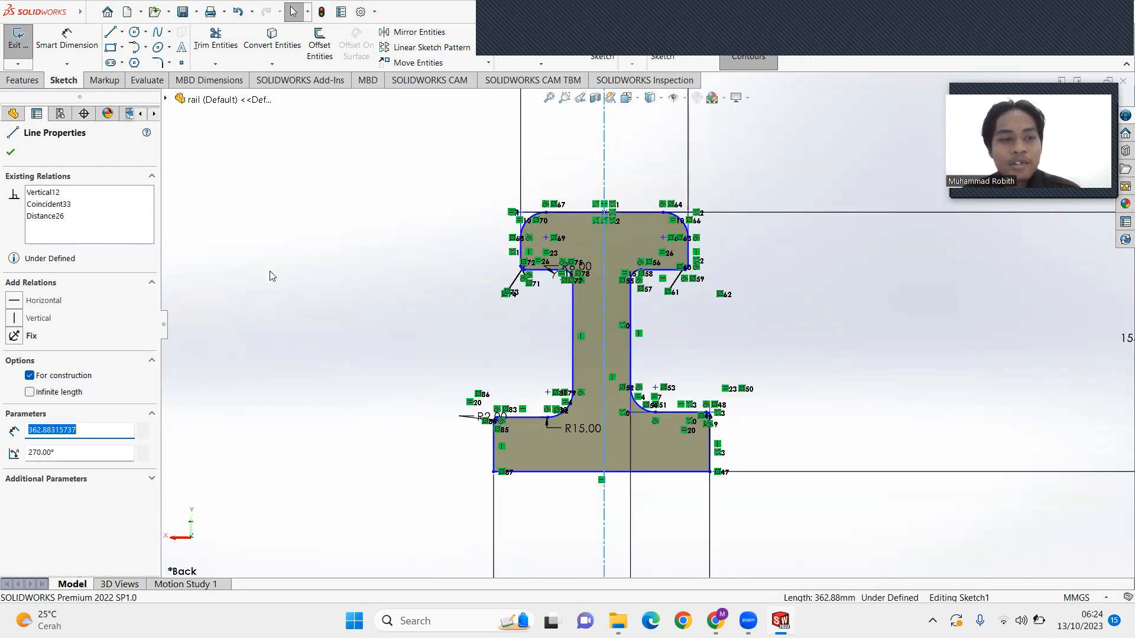
{"action": "key", "text": "z"}
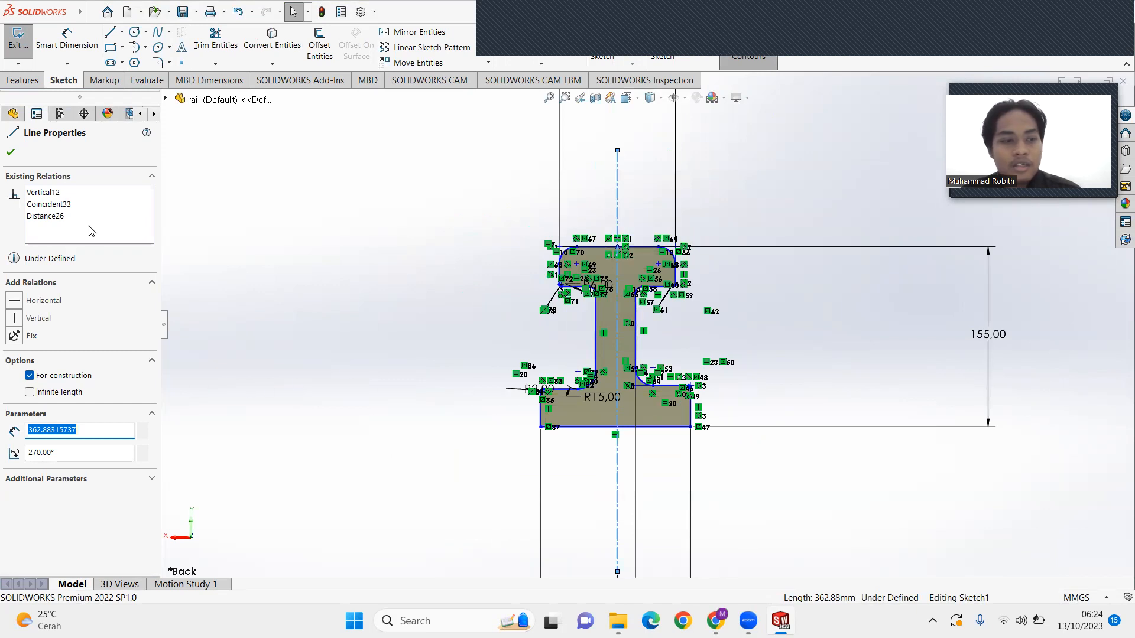
{"action": "left_click", "coordinate": [10, 152]}
- Review the rail profile and its spacing from the central symmetry line, and exit the sketch without changes
{"action": "scroll", "coordinate": [578, 307], "scroll_direction": "down", "scroll_amount": 3}
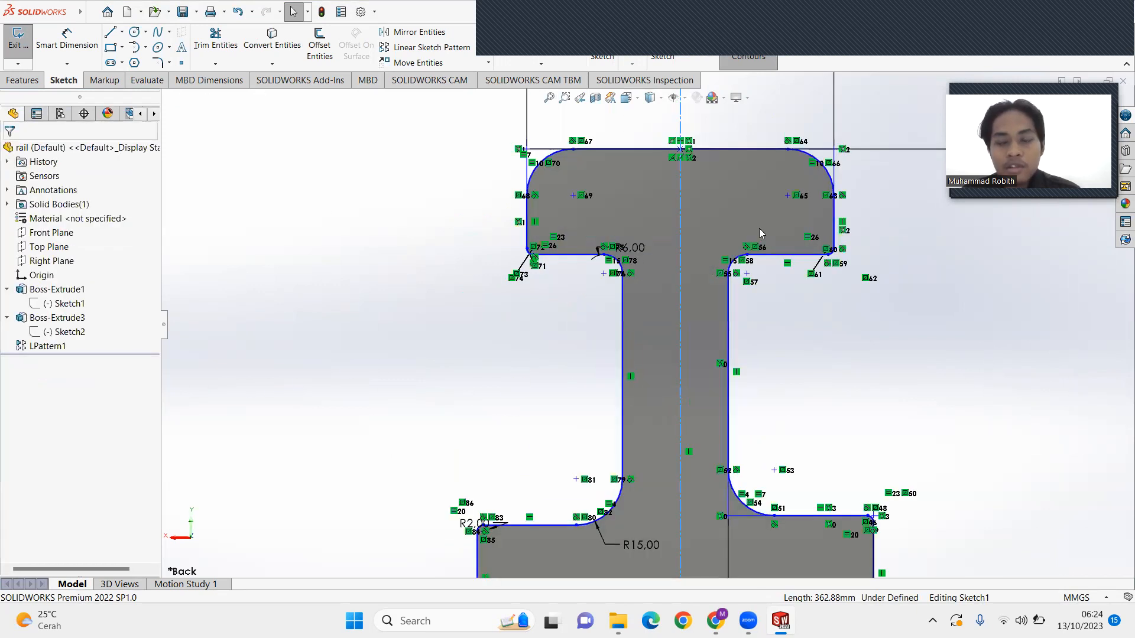
{"action": "key", "text": "z"}
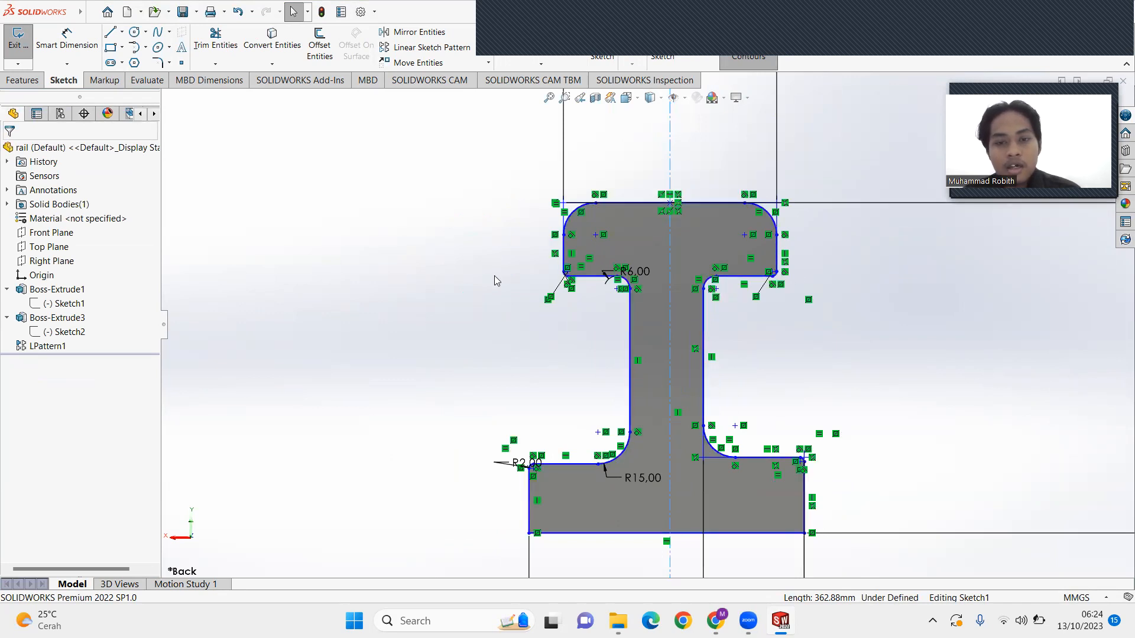
{"action": "scroll", "coordinate": [474, 278], "scroll_direction": "up", "scroll_amount": 1}
{"action": "middle_click_drag", "start_coordinate": [474, 278], "coordinate": [460, 307]}
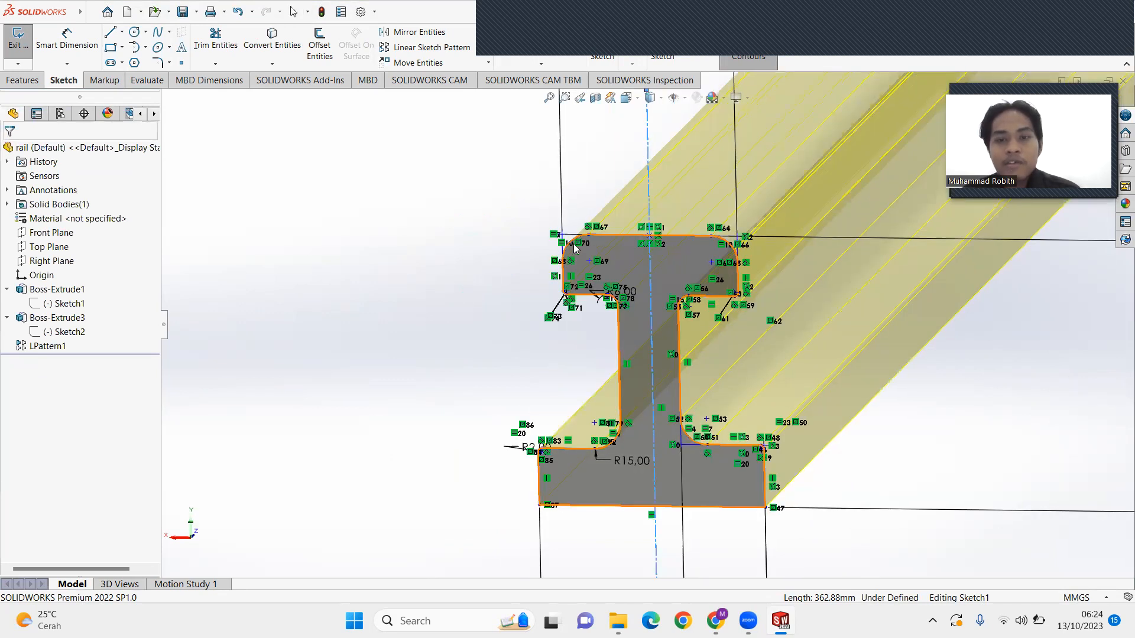
{"action": "key", "text": "z"}
{"action": "key", "text": "z"}
{"action": "key", "text": "z"}
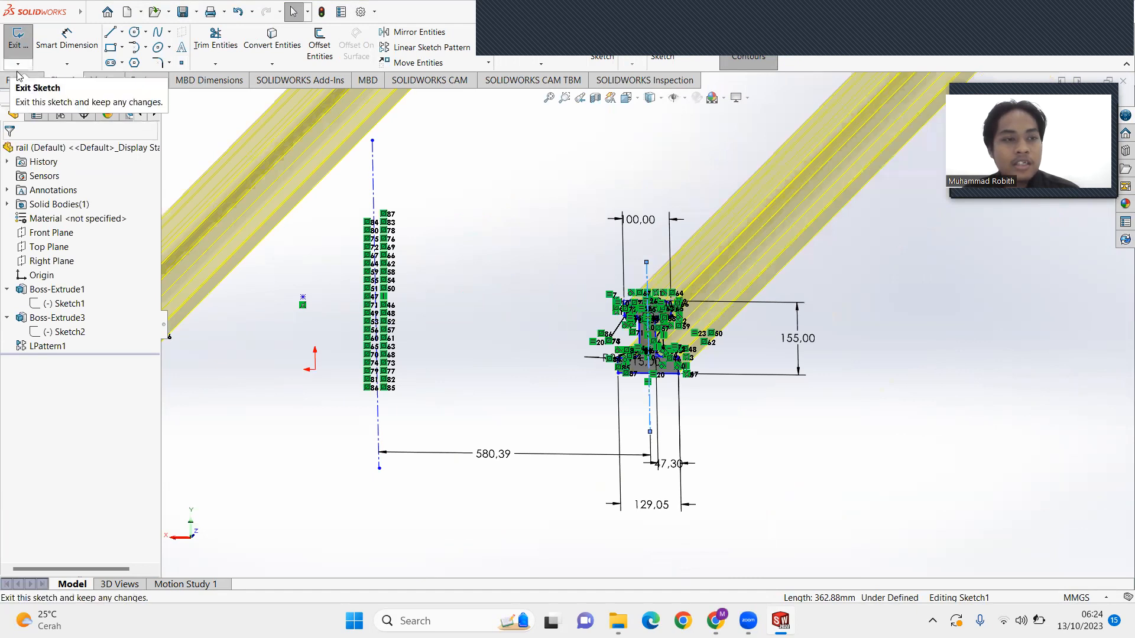
{"action": "left_click", "coordinate": [12, 49]}
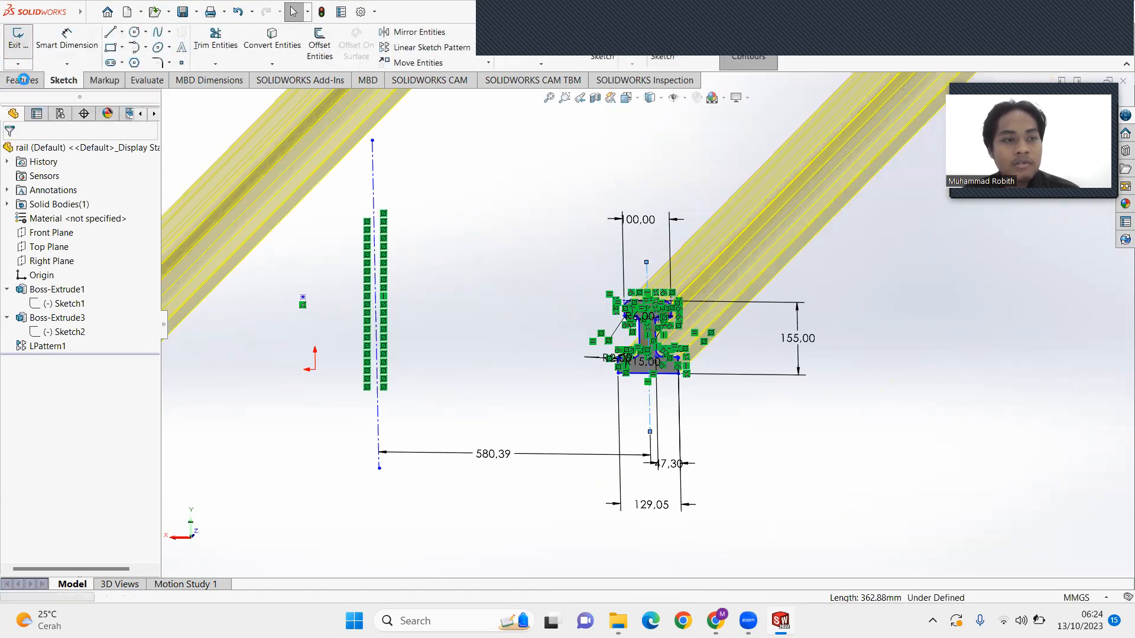
- Examine the rail part from above and below, checking how the sleepers run under both rails
{"action": "scroll", "coordinate": [829, 340], "scroll_direction": "up", "scroll_amount": 5}
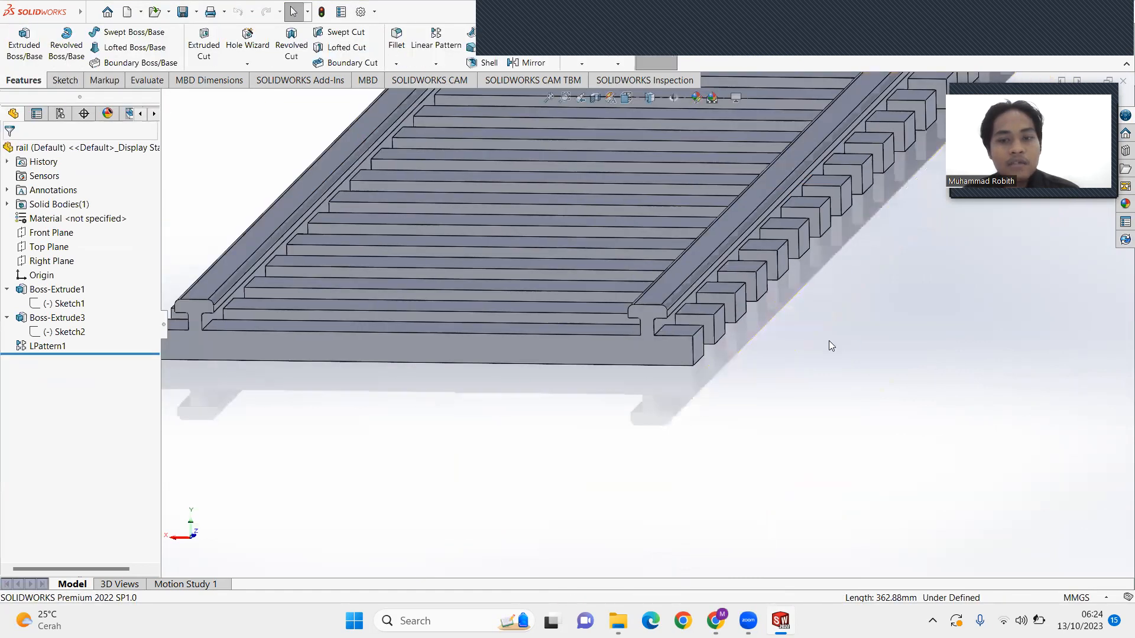
{"action": "middle_click_drag", "start_coordinate": [612, 259], "coordinate": [820, 359]}
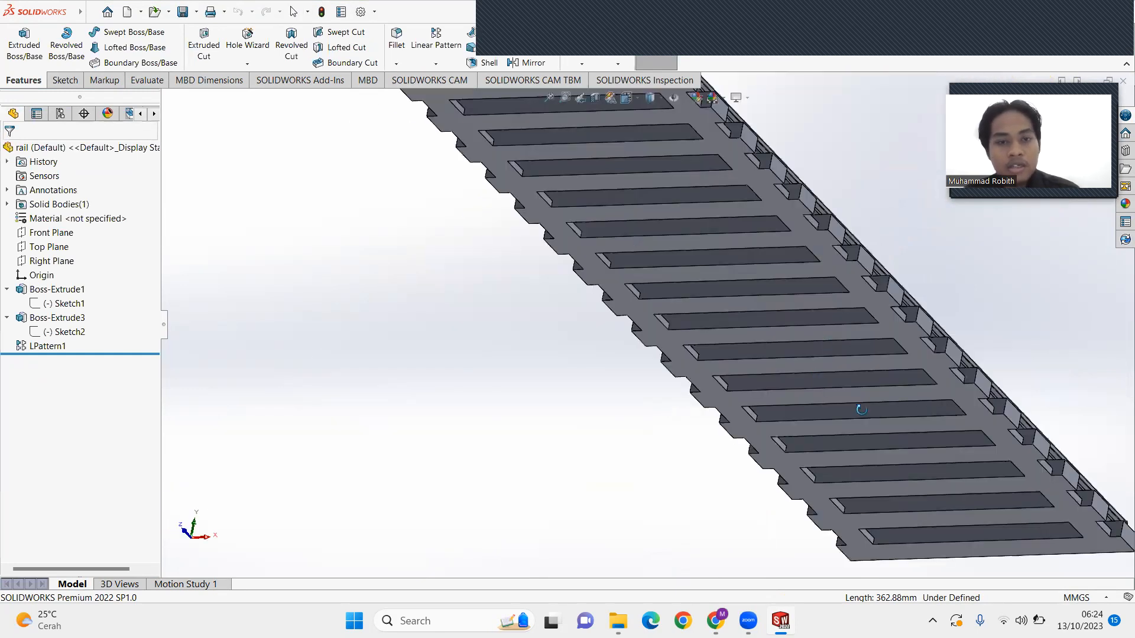
{"action": "middle_click_drag", "start_coordinate": [861, 410], "coordinate": [861, 417]}
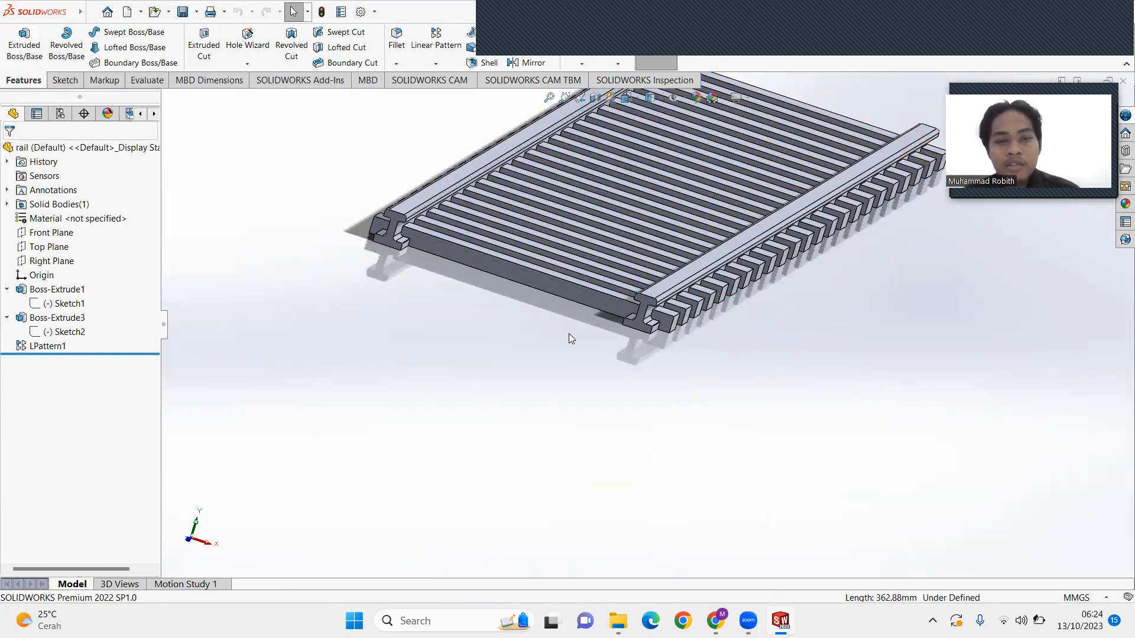
{"action": "scroll", "coordinate": [625, 351], "scroll_direction": "up", "scroll_amount": 2}
{"action": "scroll", "coordinate": [623, 347], "scroll_direction": "down", "scroll_amount": 3}
{"action": "scroll", "coordinate": [685, 296], "scroll_direction": "up", "scroll_amount": 3}
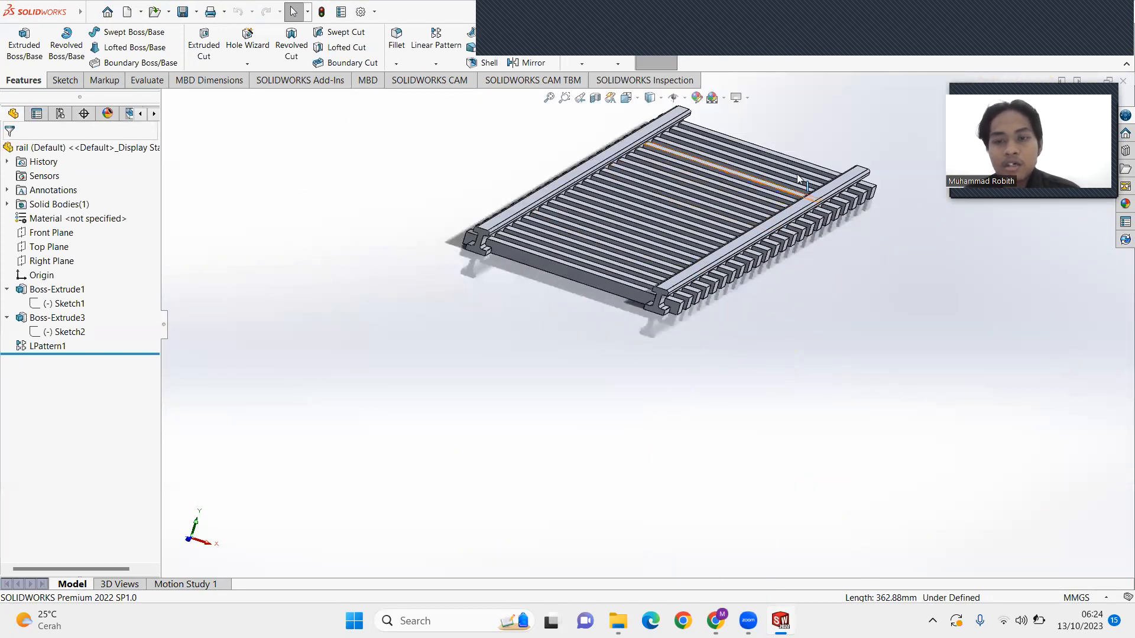
{"action": "scroll", "coordinate": [791, 182], "scroll_direction": "up", "scroll_amount": 2}
{"action": "scroll", "coordinate": [799, 181], "scroll_direction": "down", "scroll_amount": 2}
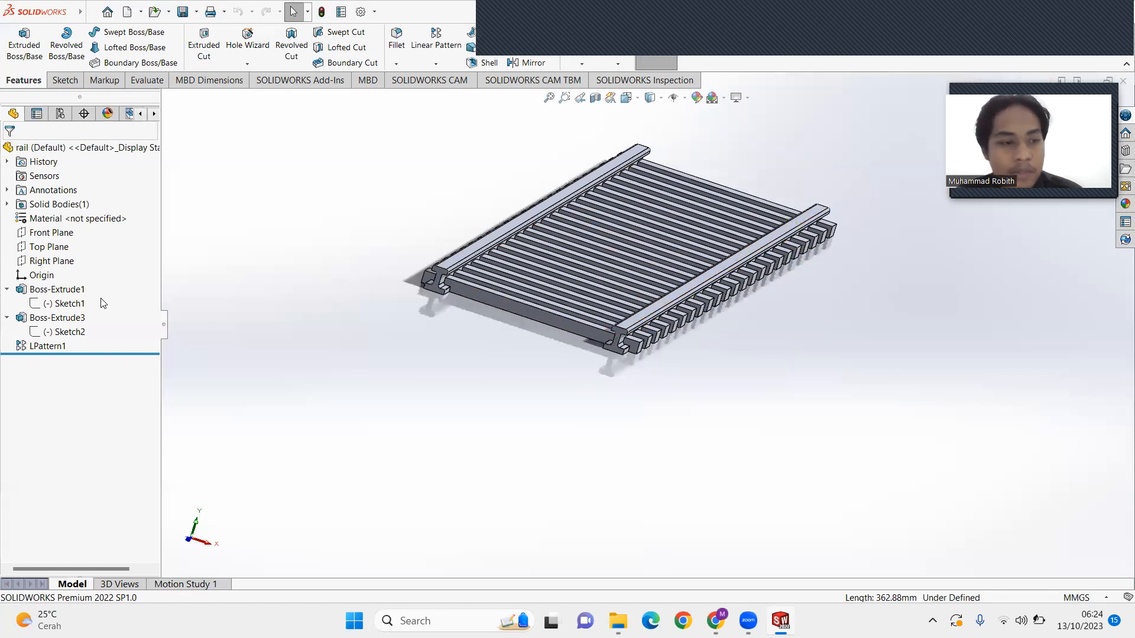
- Select Boss-Extrude1 and examine the extrusion length and direction of the two rails
{"action": "left_click", "coordinate": [27, 292]}
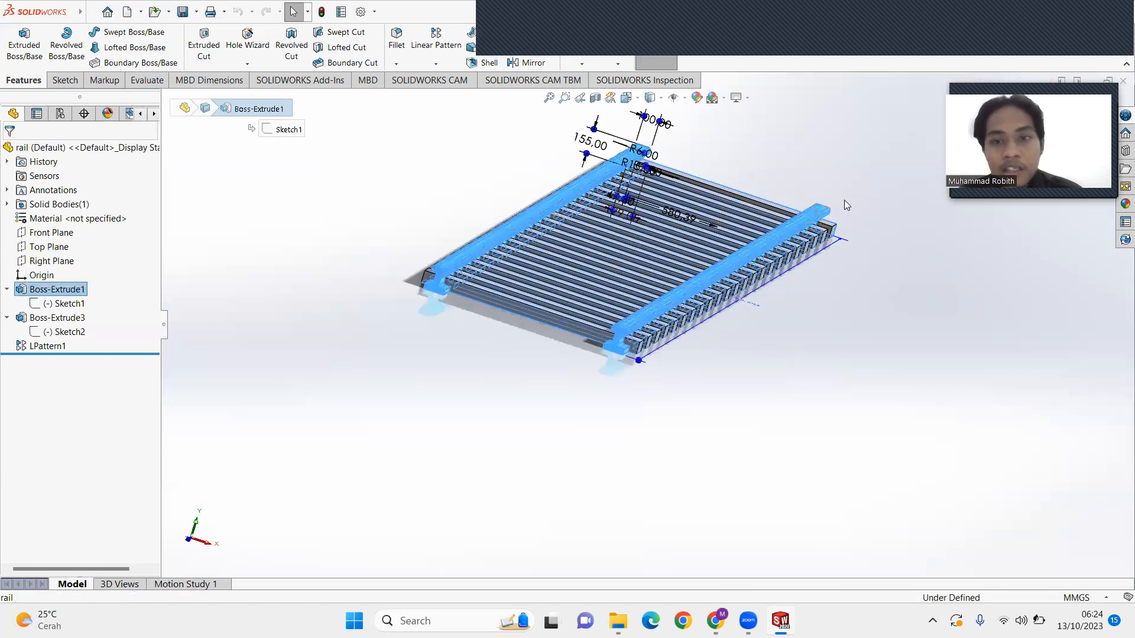
{"action": "middle_click_drag", "start_coordinate": [737, 391], "coordinate": [693, 512]}
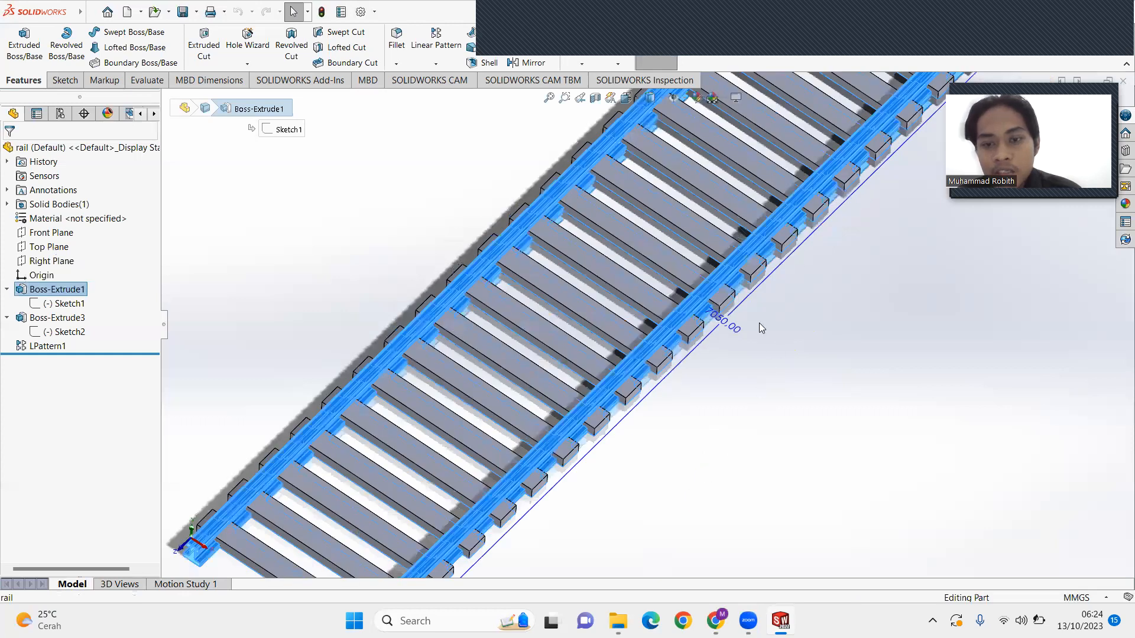
{"action": "scroll", "coordinate": [730, 325], "scroll_direction": "up", "scroll_amount": 2}
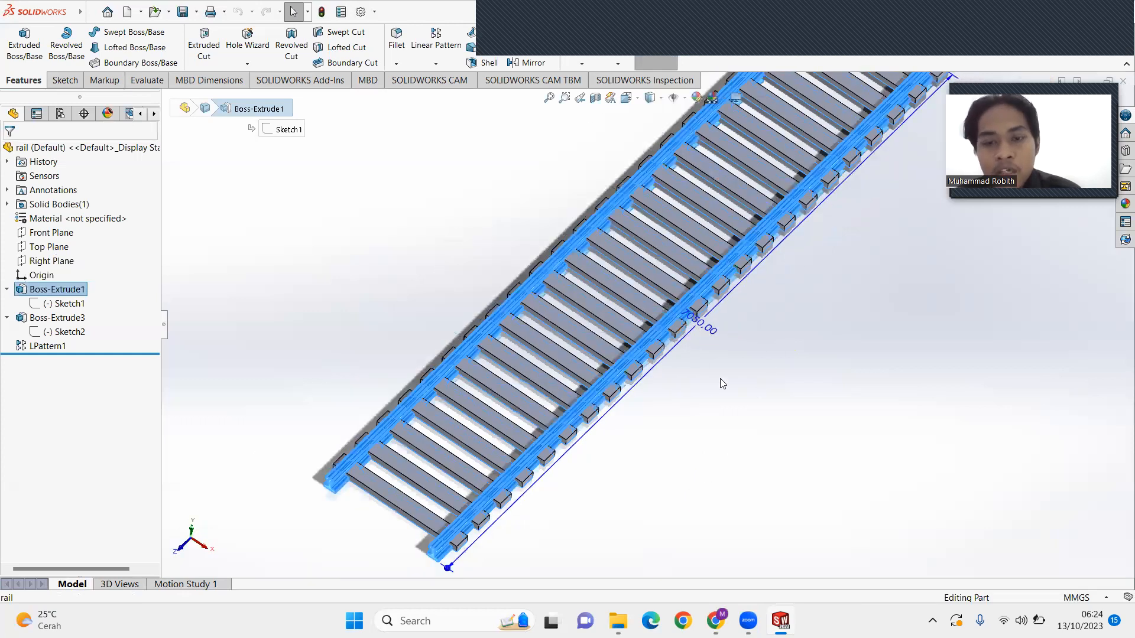
{"action": "left_click", "coordinate": [705, 367]}
{"action": "middle_click_drag", "start_coordinate": [664, 410], "coordinate": [691, 328]}
{"action": "scroll", "coordinate": [691, 327], "scroll_direction": "down", "scroll_amount": 2}
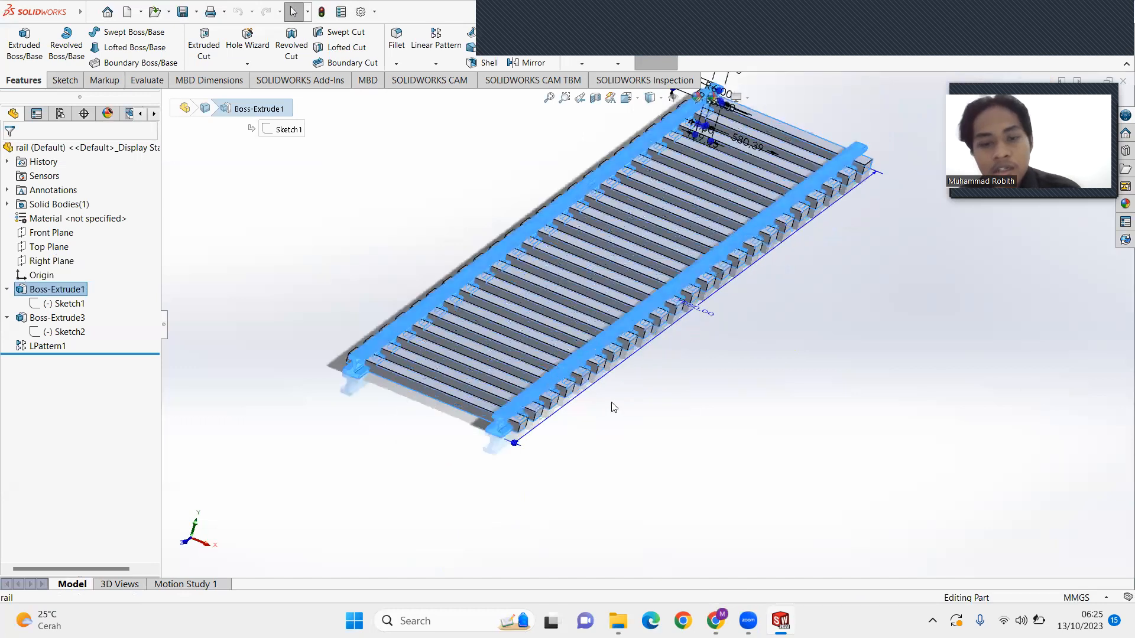
{"action": "scroll", "coordinate": [613, 407], "scroll_direction": "down", "scroll_amount": 1}
{"action": "scroll", "coordinate": [605, 388], "scroll_direction": "up", "scroll_amount": 2}
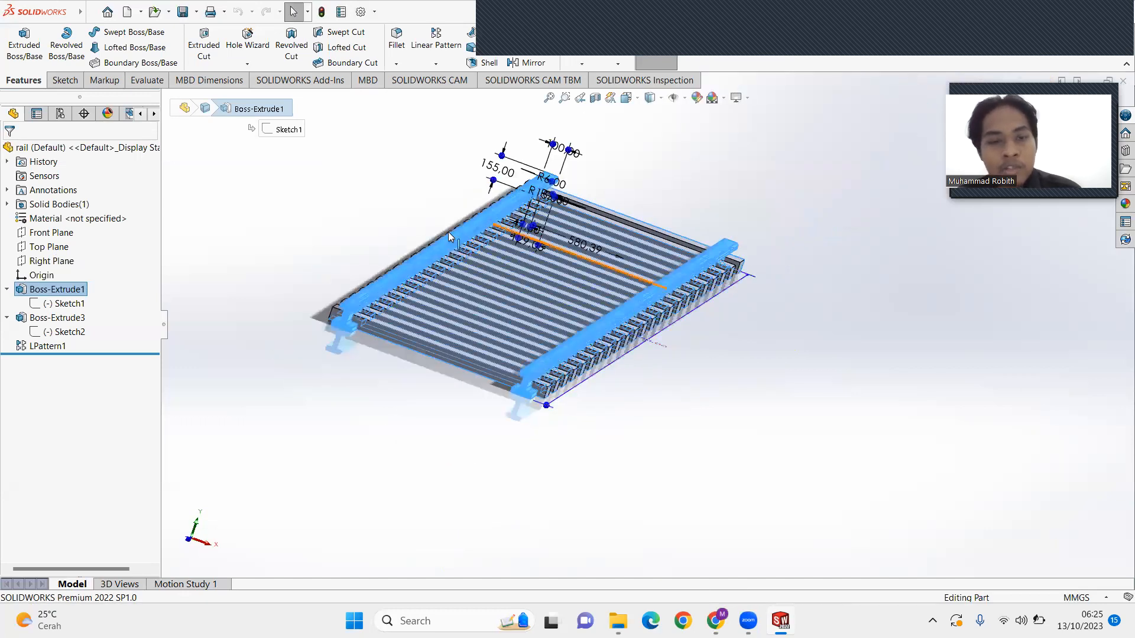
- Select Sketch2 under Boss-Extrude3 and examine where the sleeper sketch lies across the two rails
{"action": "left_click", "coordinate": [62, 332]}
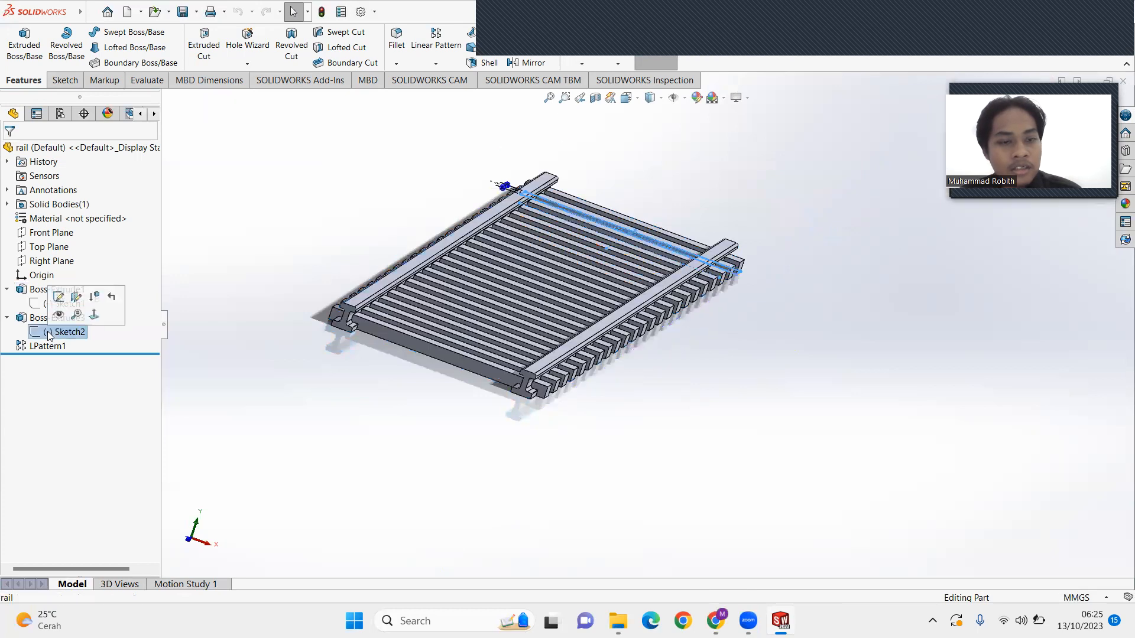
{"action": "middle_click_drag", "start_coordinate": [337, 228], "coordinate": [497, 200]}
{"action": "scroll", "coordinate": [538, 95], "scroll_direction": "up", "scroll_amount": 3}
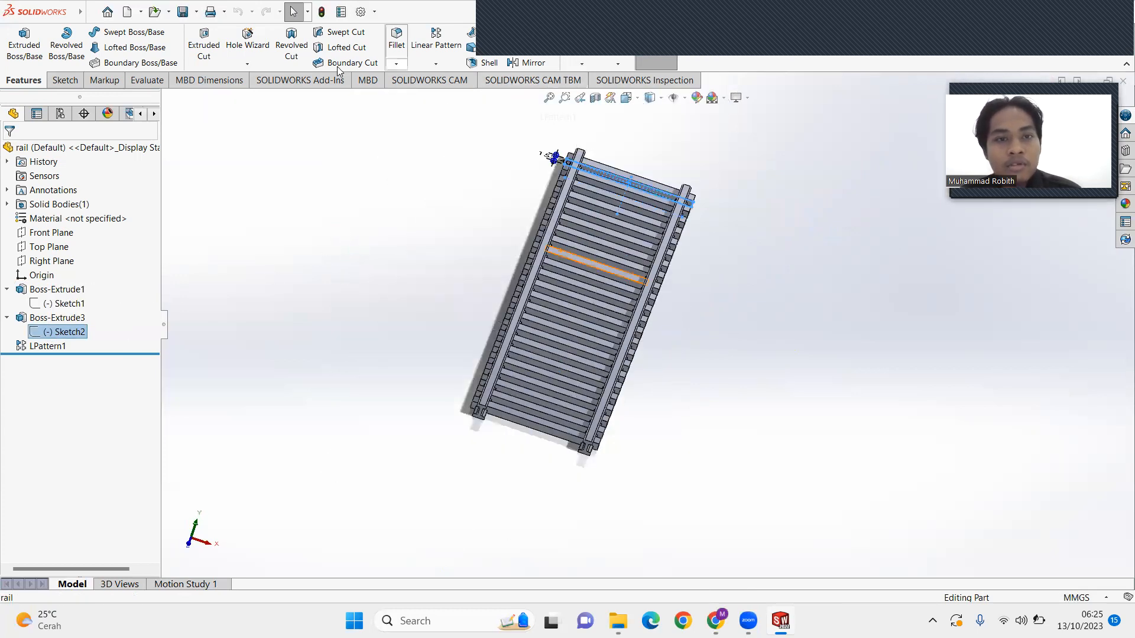
{"action": "left_click", "coordinate": [50, 81]}
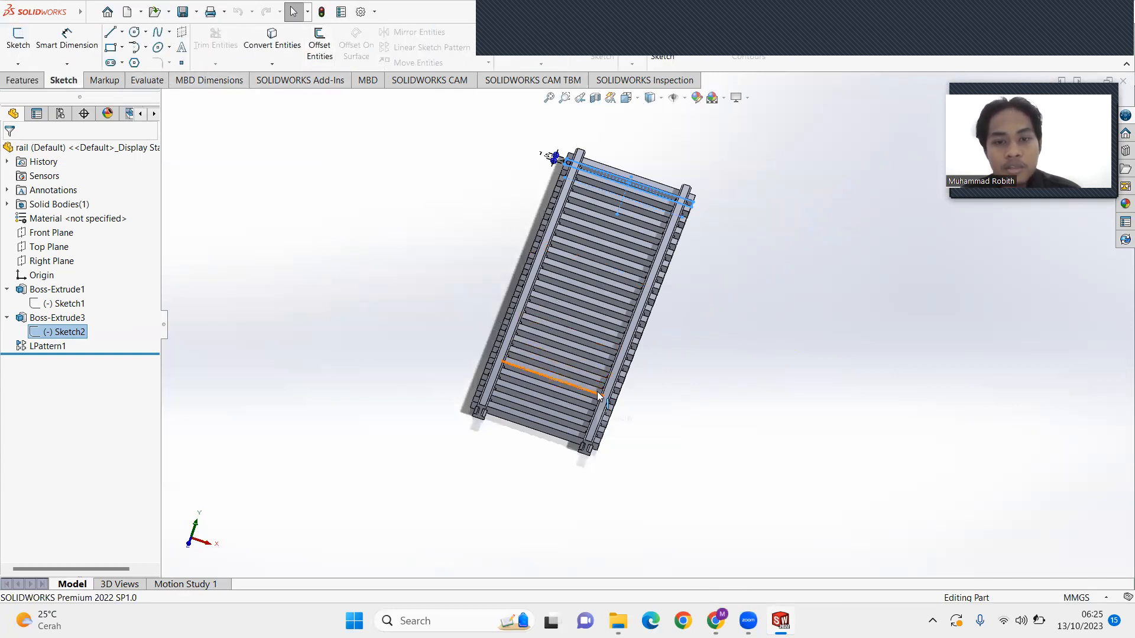
{"action": "middle_click_drag", "start_coordinate": [763, 230], "coordinate": [750, 251]}
{"action": "scroll", "coordinate": [678, 187], "scroll_direction": "down", "scroll_amount": 1}
{"action": "scroll", "coordinate": [673, 171], "scroll_direction": "down", "scroll_amount": 3}
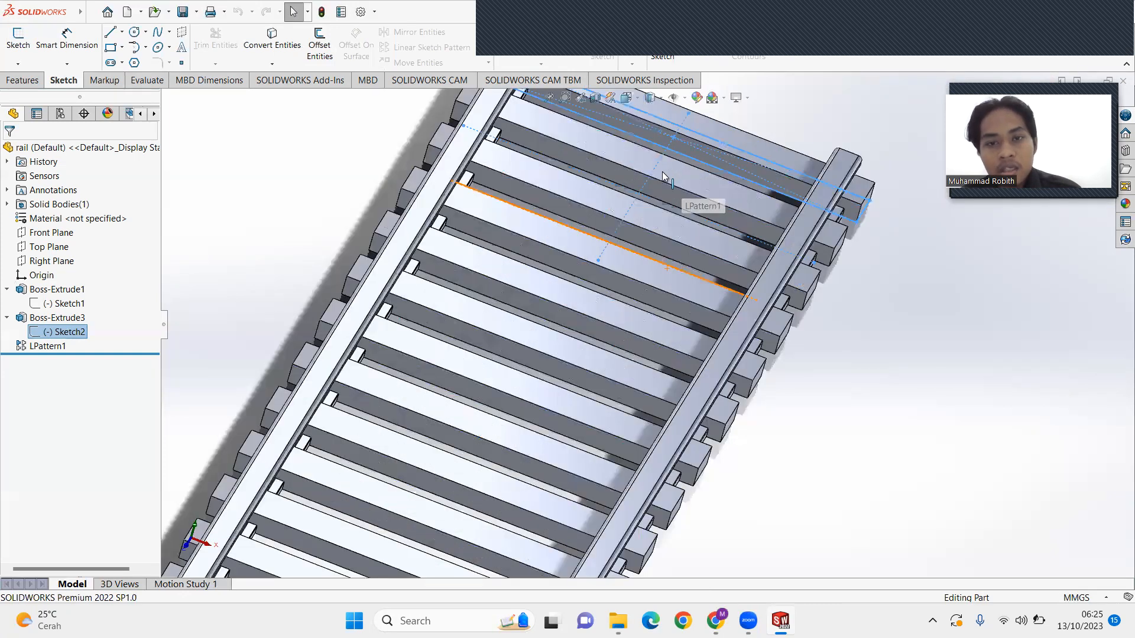
{"action": "middle_click_drag", "start_coordinate": [669, 162], "coordinate": [809, 265]}
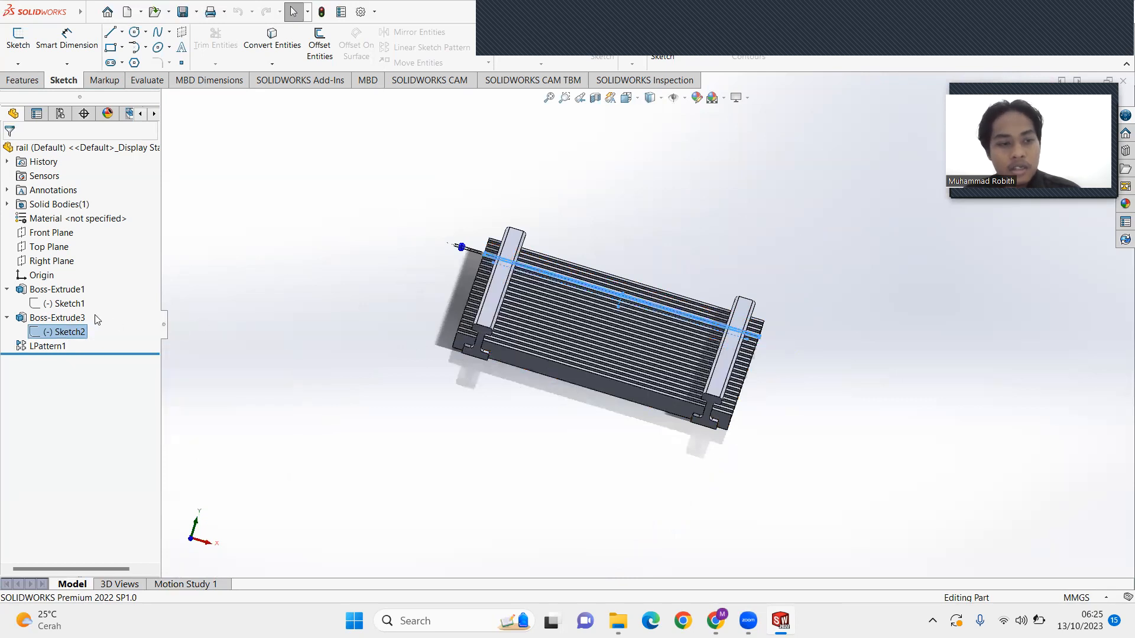
- Open Sketch1 for editing, examine how the rail profile is mirrored about the central construction line, and exit the sketch
{"action": "left_click", "coordinate": [78, 303]}
{"action": "double_click", "coordinate": [79, 303]}
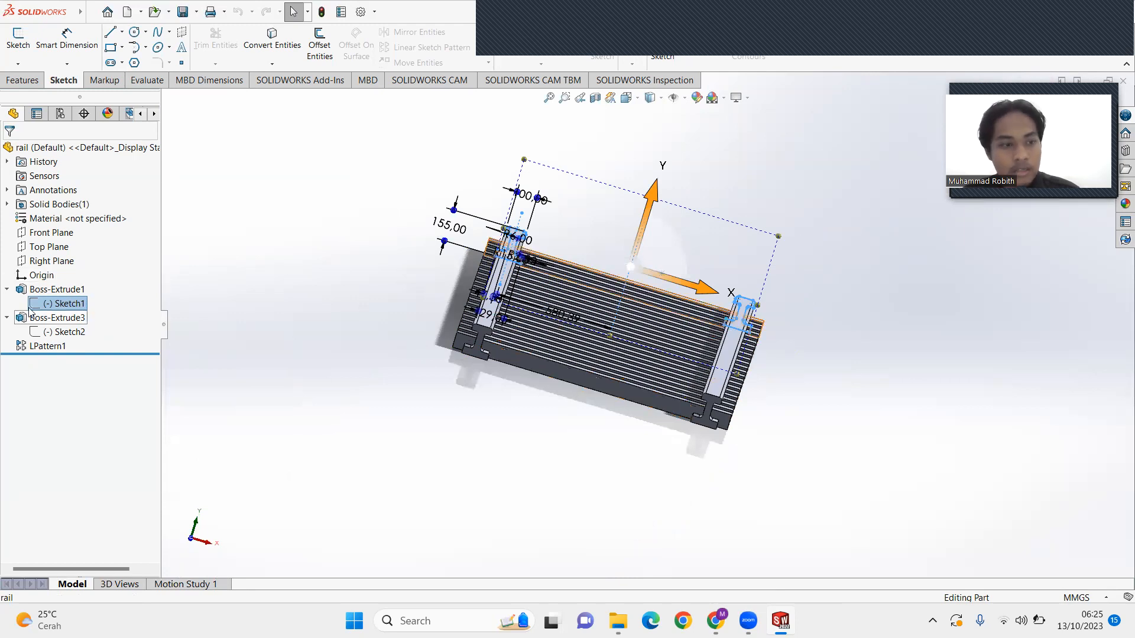
{"action": "left_click", "coordinate": [20, 41]}
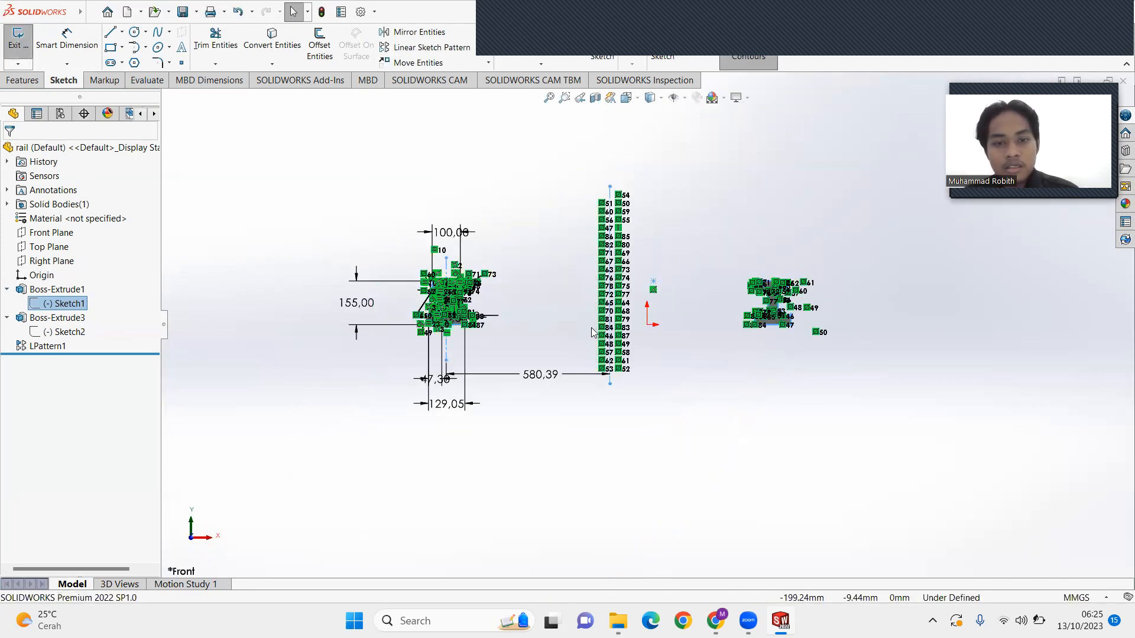
{"action": "scroll", "coordinate": [617, 325], "scroll_direction": "down", "scroll_amount": 4}
{"action": "scroll", "coordinate": [611, 121], "scroll_direction": "up", "scroll_amount": 1}
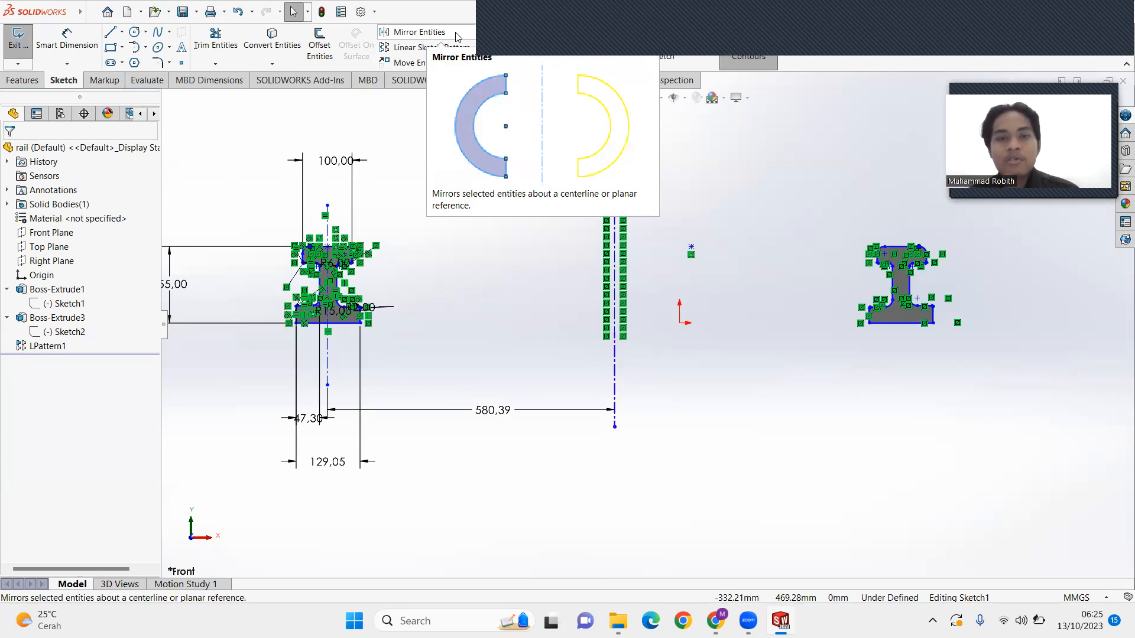
{"action": "scroll", "coordinate": [648, 165], "scroll_direction": "up", "scroll_amount": 3}
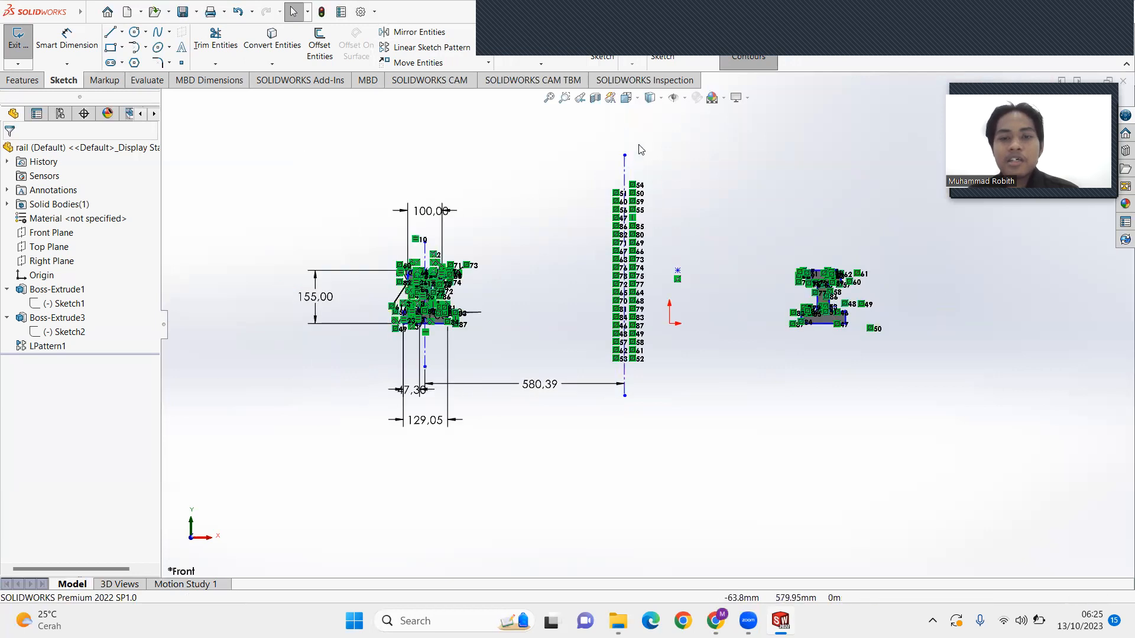
{"action": "scroll", "coordinate": [655, 287], "scroll_direction": "down", "scroll_amount": 5}
{"action": "scroll", "coordinate": [644, 331], "scroll_direction": "up", "scroll_amount": 3}
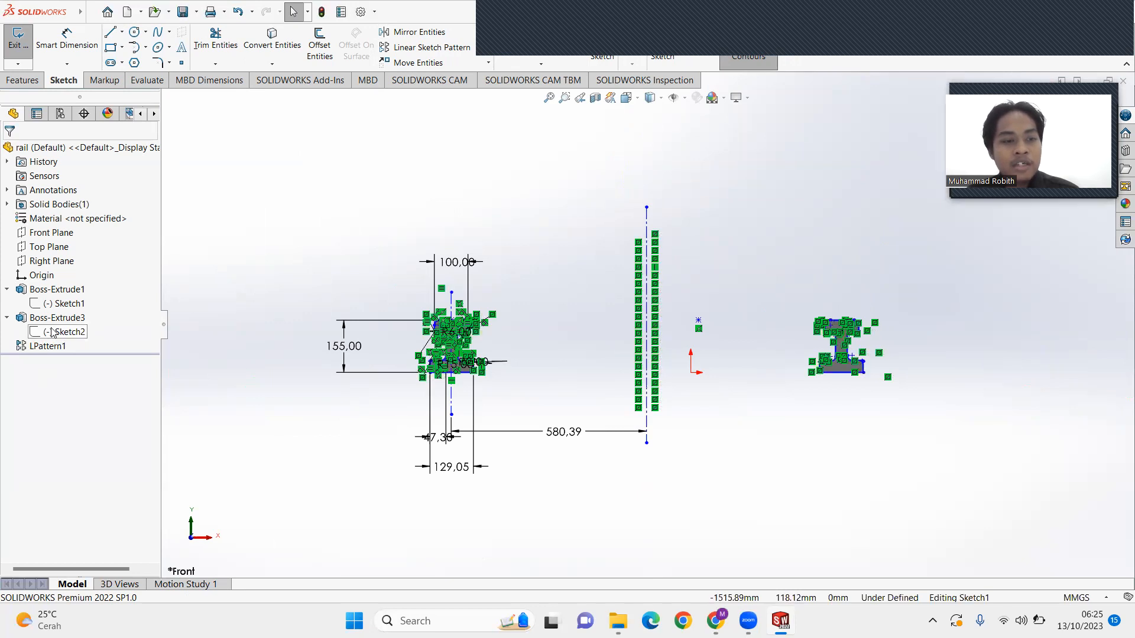
{"action": "left_click", "coordinate": [15, 45]}
- Select Sketch2 and examine the first sleeper's rectangle and its diagonals from underneath the rails
{"action": "left_click", "coordinate": [59, 332]}
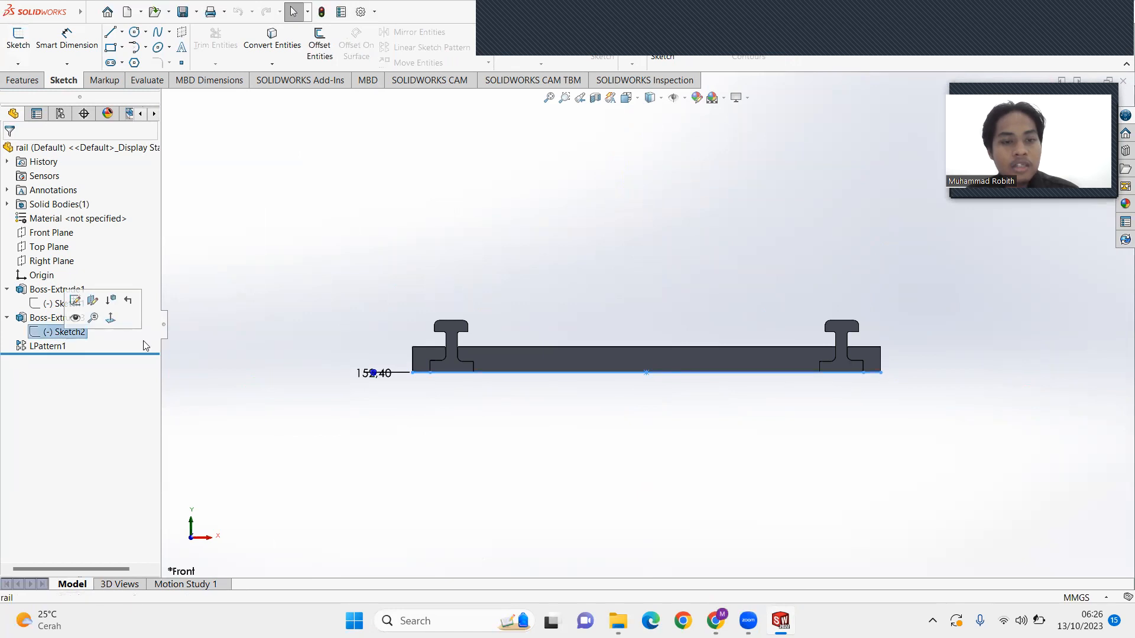
{"action": "mouse_move", "coordinate": [393, 400]}
{"action": "middle_mouse_down"}
{"action": "mouse_move", "coordinate": [378, 444]}
{"action": "mouse_move", "coordinate": [256, 407]}
{"action": "middle_mouse_up"}
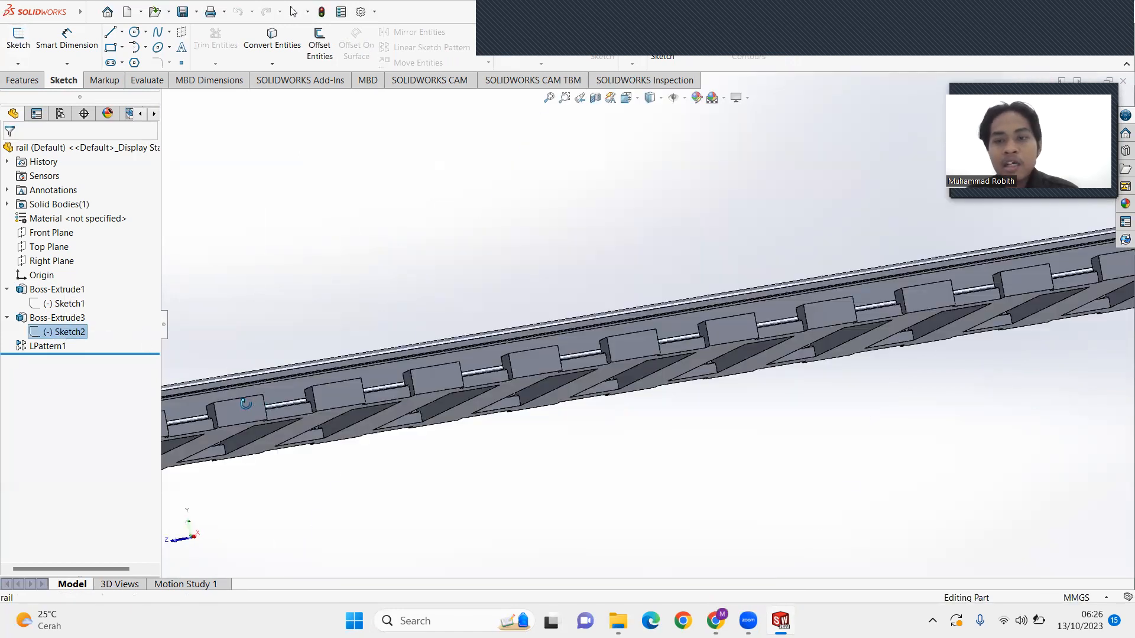
{"action": "middle_click_drag", "start_coordinate": [748, 471], "coordinate": [793, 304]}
{"action": "scroll", "coordinate": [729, 207], "scroll_direction": "up", "scroll_amount": 4}
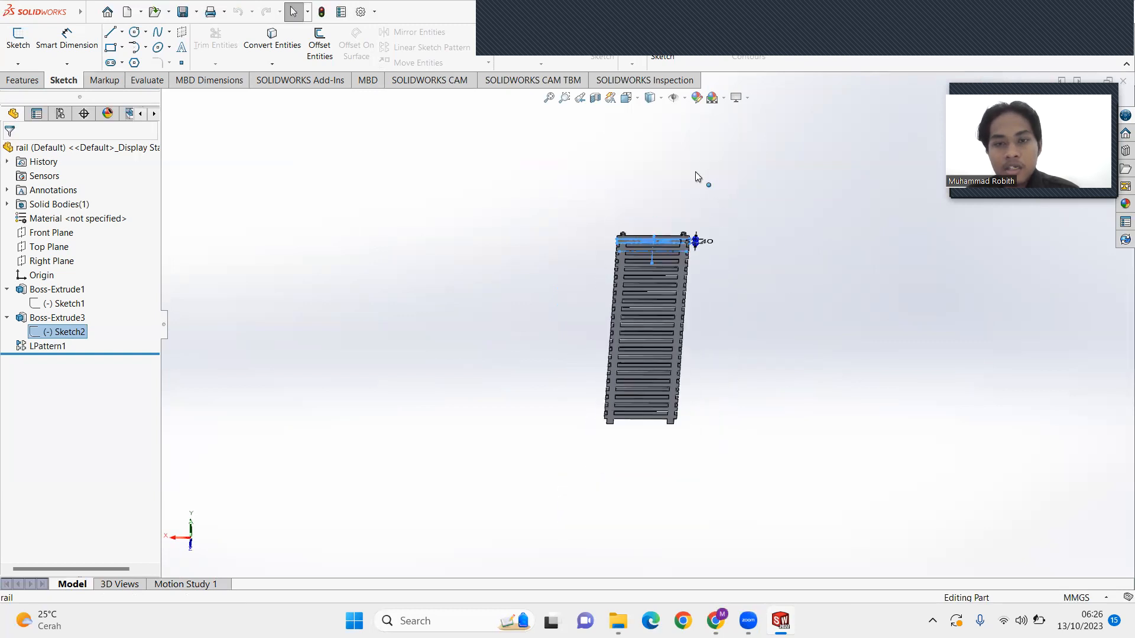
{"action": "scroll", "coordinate": [696, 172], "scroll_direction": "down", "scroll_amount": 4}
{"action": "scroll", "coordinate": [593, 271], "scroll_direction": "down", "scroll_amount": 3}
{"action": "middle_click_drag", "start_coordinate": [630, 419], "coordinate": [630, 299]}
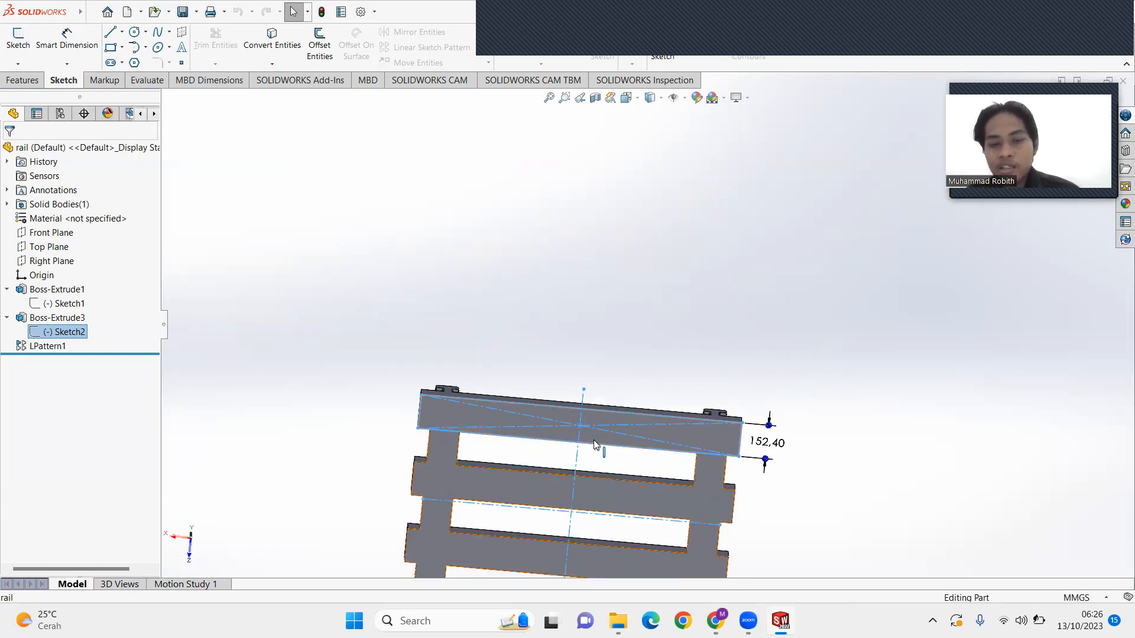
{"action": "scroll", "coordinate": [604, 406], "scroll_direction": "up", "scroll_amount": 1}
{"action": "middle_click_drag", "start_coordinate": [604, 397], "coordinate": [604, 357]}
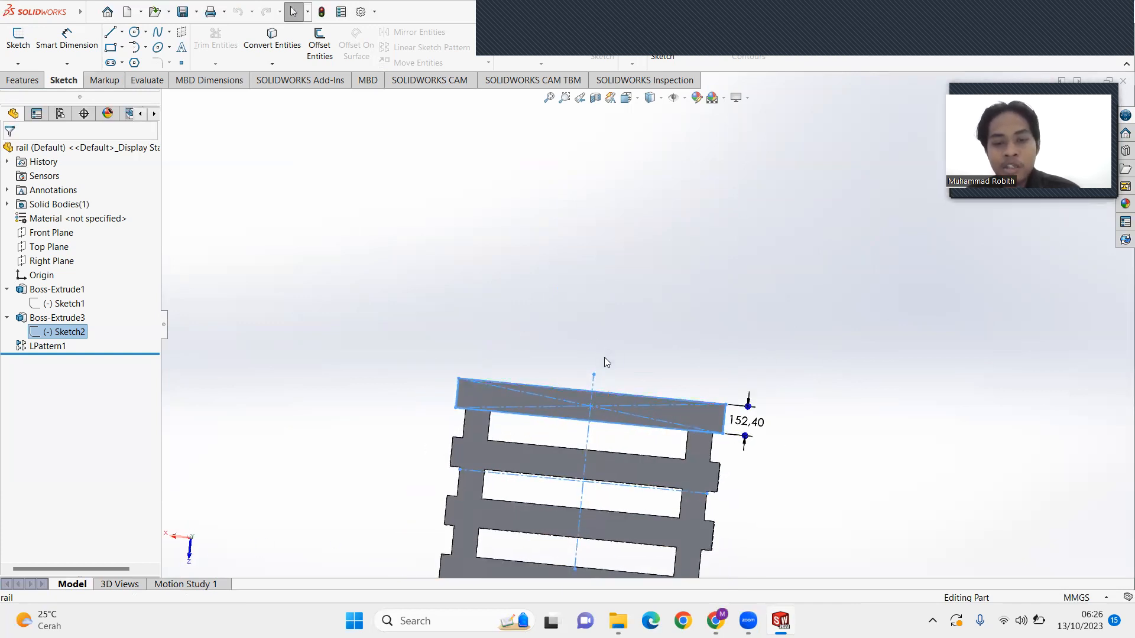
{"action": "scroll", "coordinate": [604, 357], "scroll_direction": "down", "scroll_amount": 3}
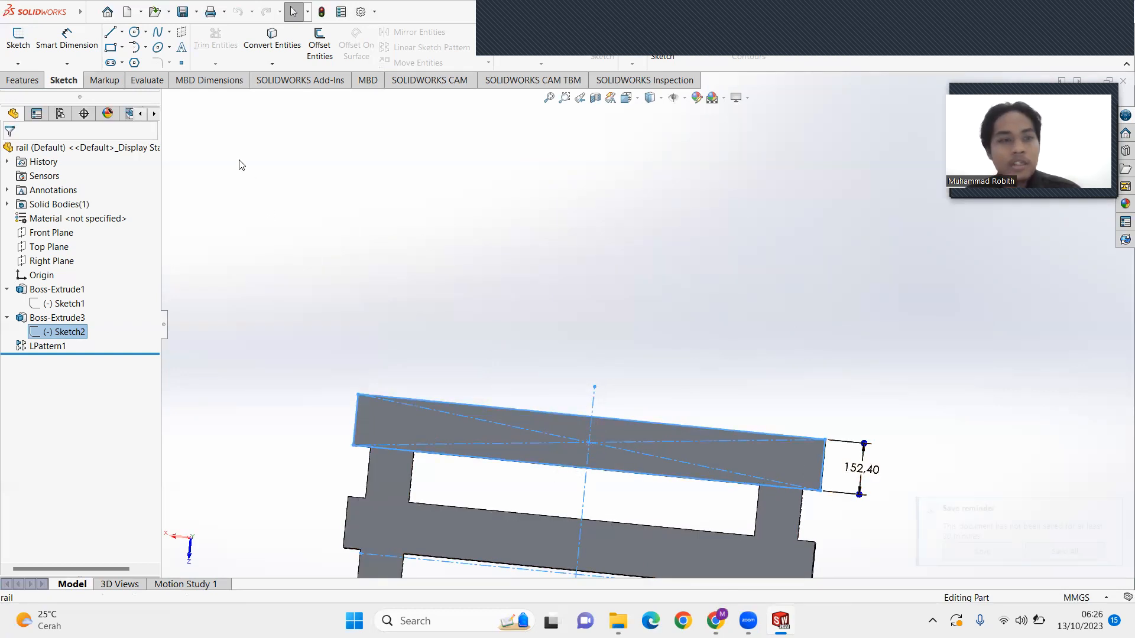
- Review the available sketch rectangle types, including Center Rectangle, and clear the sleeper sketch selection
{"action": "left_click", "coordinate": [122, 48]}
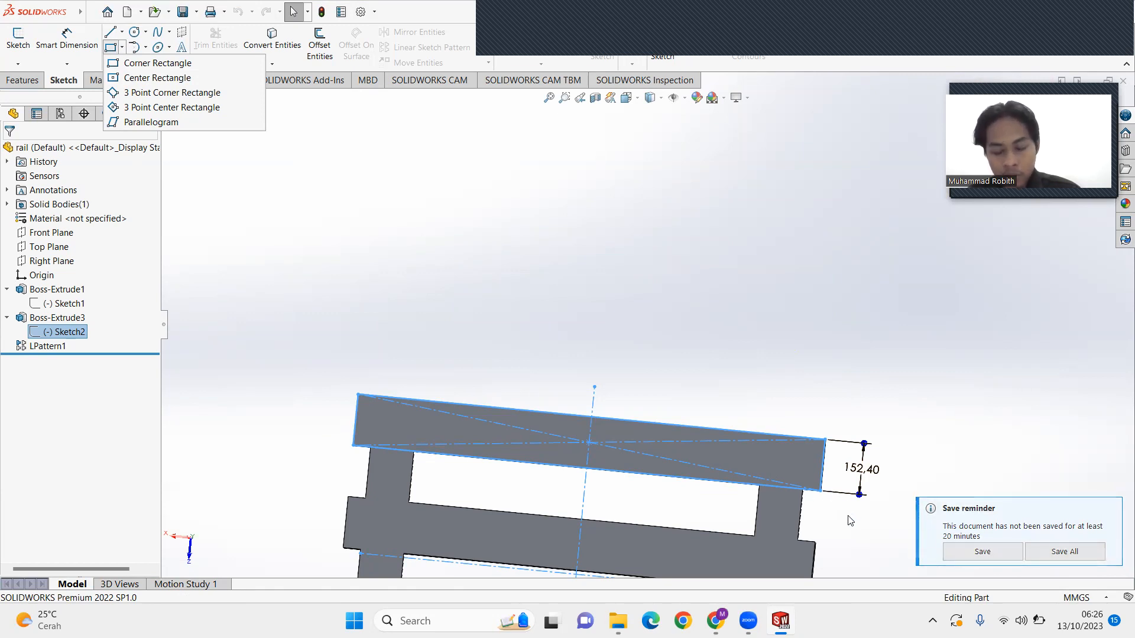
{"action": "left_click", "coordinate": [674, 361]}
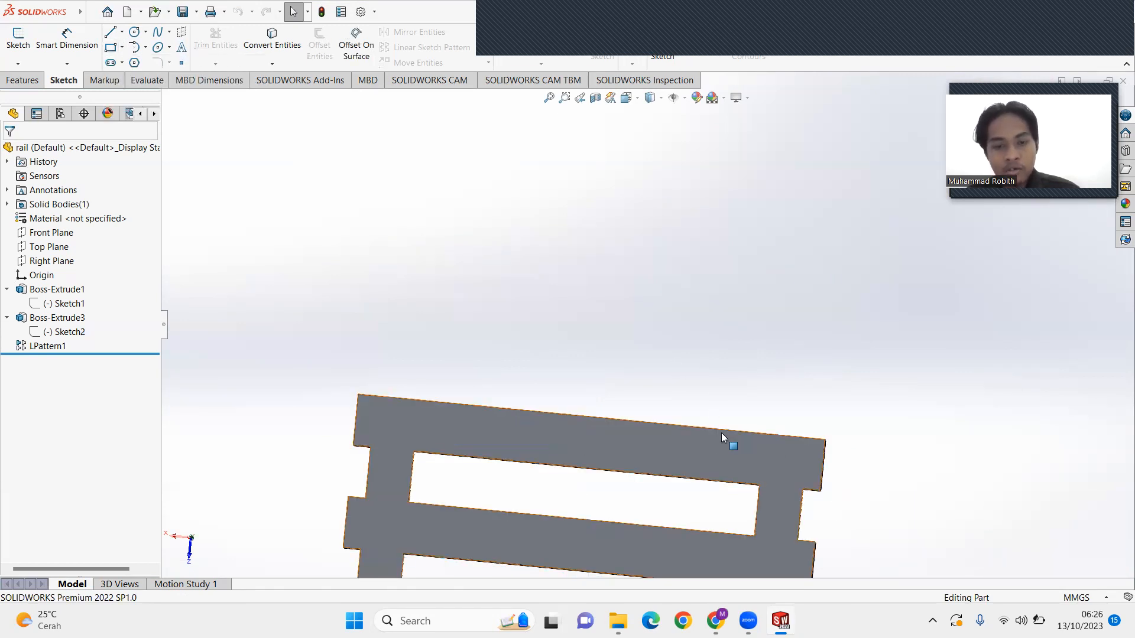
{"action": "left_click", "coordinate": [718, 448]}
{"action": "scroll", "coordinate": [776, 451], "scroll_direction": "down", "scroll_amount": 1}
{"action": "left_click", "coordinate": [583, 342]}
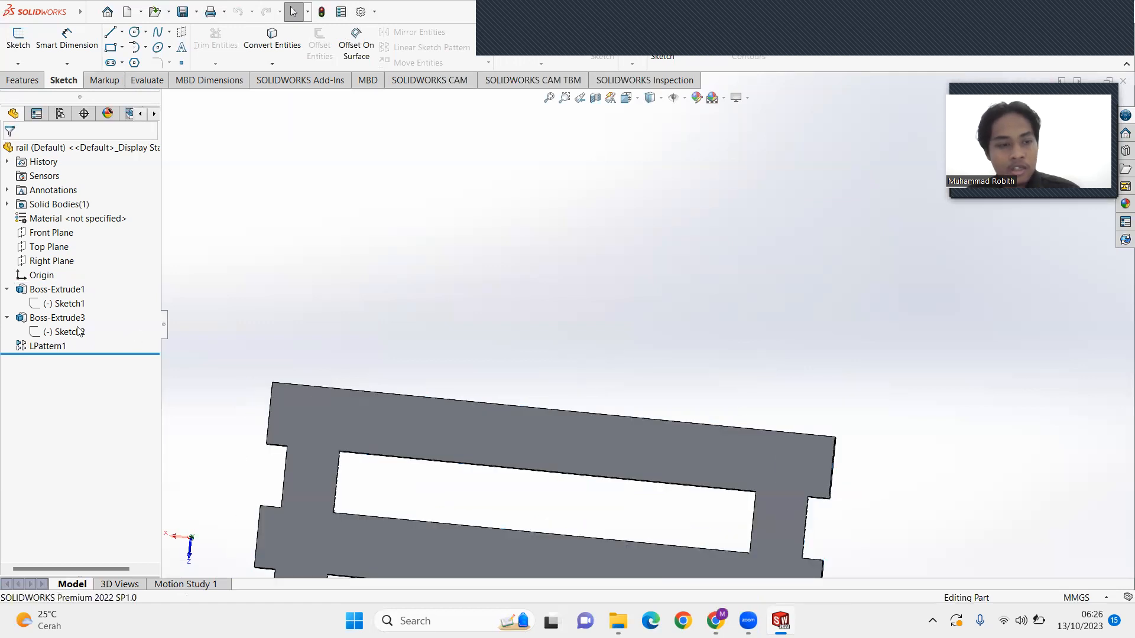
- Highlight Sketch2, Boss-Extrude3 and LPattern1 in turn to examine how the first sleeper is extruded and repeated along the rails
{"action": "left_click", "coordinate": [47, 346]}
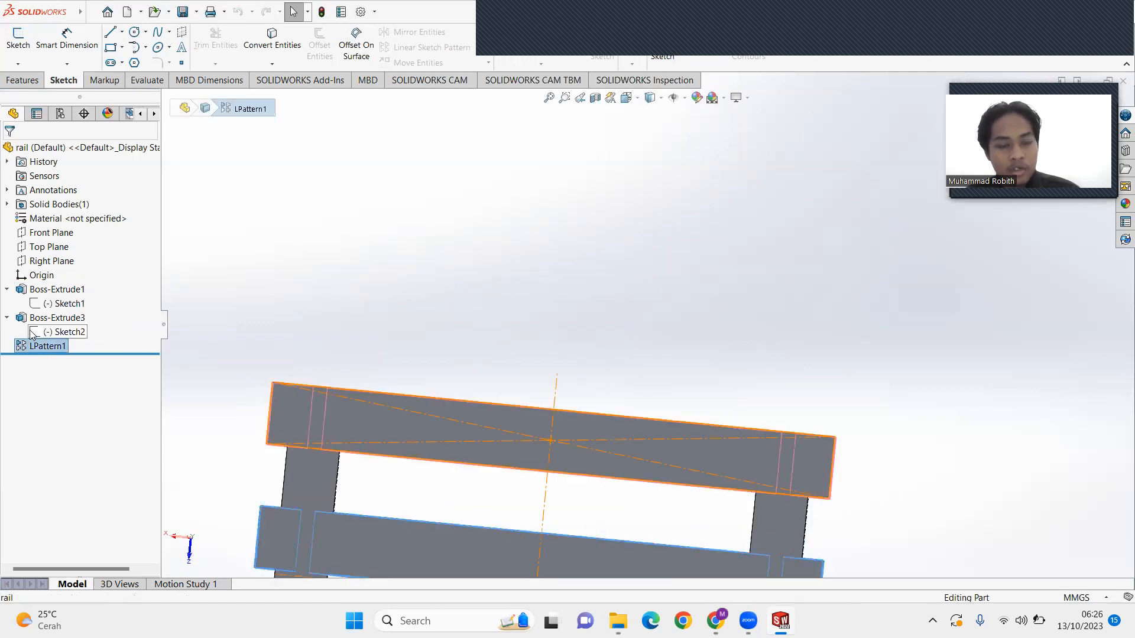
{"action": "left_click", "coordinate": [31, 333]}
{"action": "scroll", "coordinate": [376, 442], "scroll_direction": "up", "scroll_amount": 3}
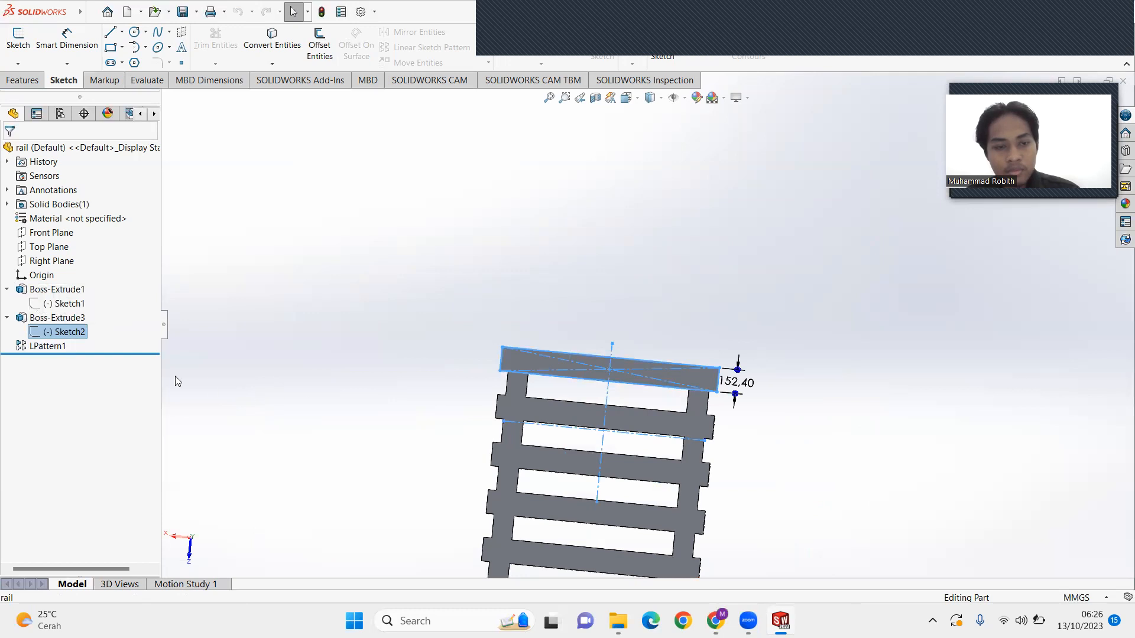
{"action": "left_click", "coordinate": [46, 320]}
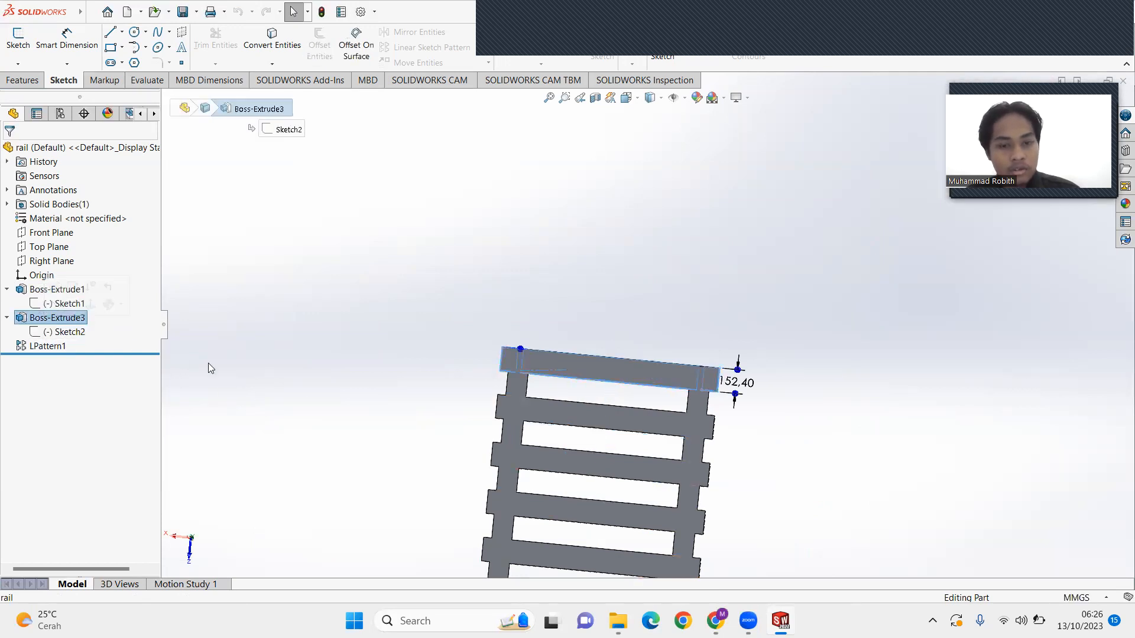
{"action": "middle_click_drag", "start_coordinate": [303, 367], "coordinate": [317, 418]}
{"action": "scroll", "coordinate": [647, 372], "scroll_direction": "down", "scroll_amount": 4}
{"action": "scroll", "coordinate": [609, 449], "scroll_direction": "up", "scroll_amount": 5}
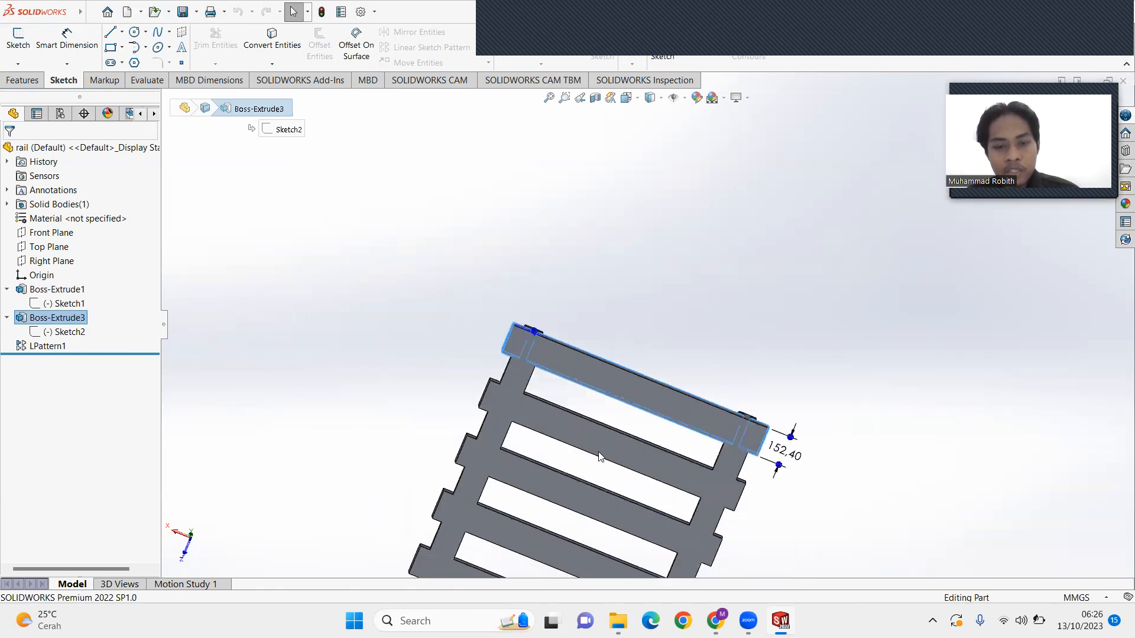
{"action": "left_click", "coordinate": [35, 347]}
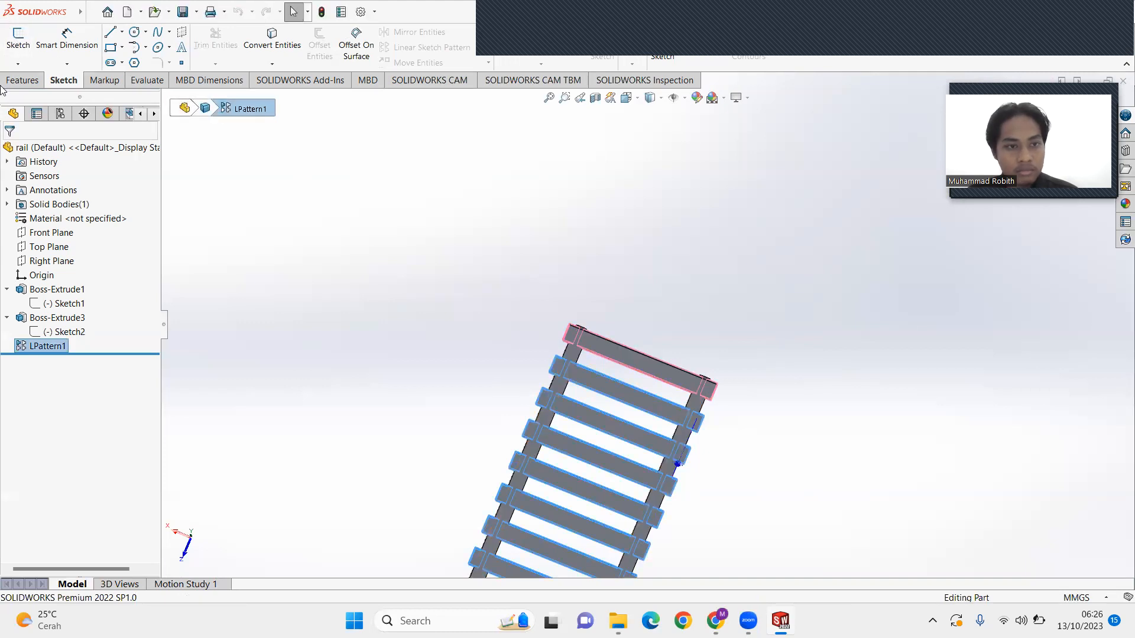
{"action": "middle_click_drag", "start_coordinate": [373, 481], "coordinate": [680, 474]}
- Switch to the Roda part and bring up its feature tree without starting a new sketch
{"action": "mouse_move", "coordinate": [781, 621]}
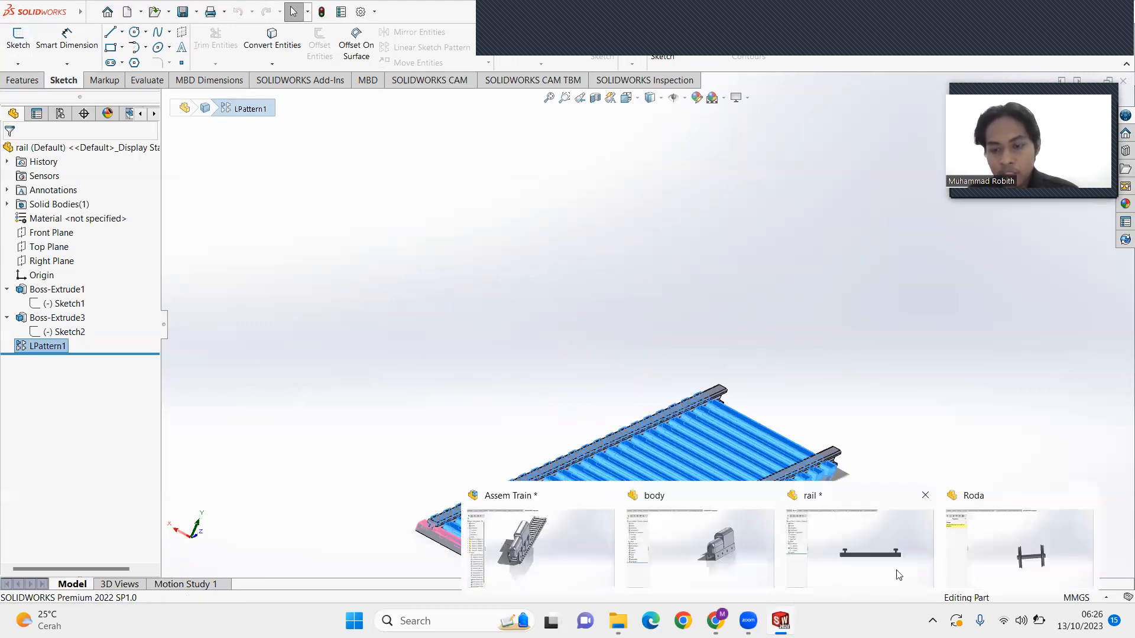
{"action": "left_click", "coordinate": [979, 538]}
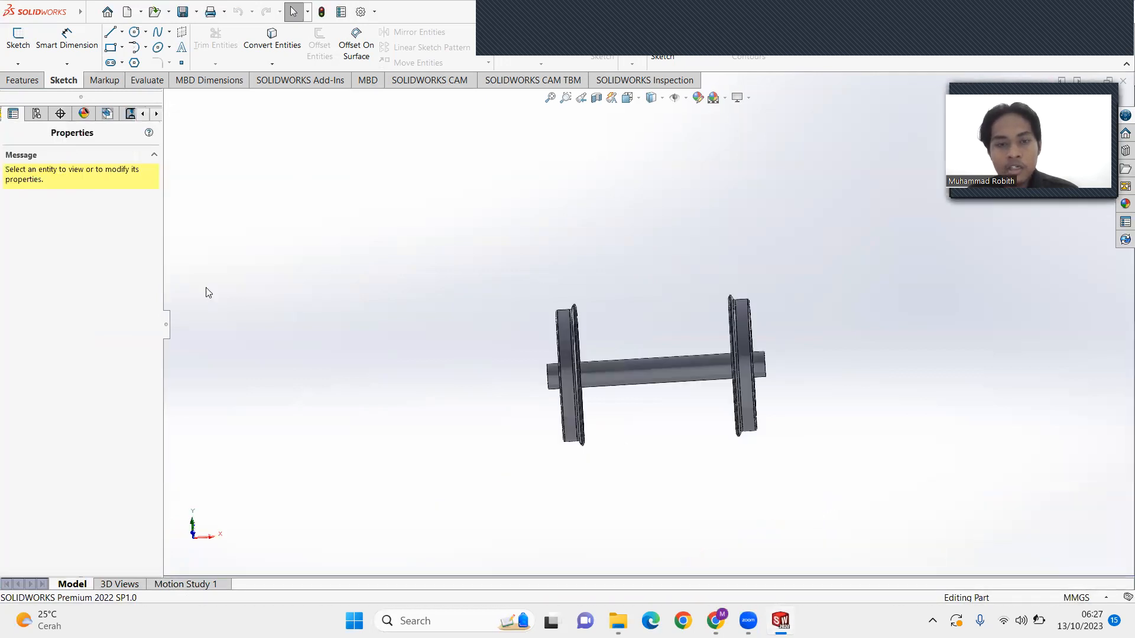
{"action": "left_click", "coordinate": [22, 80]}
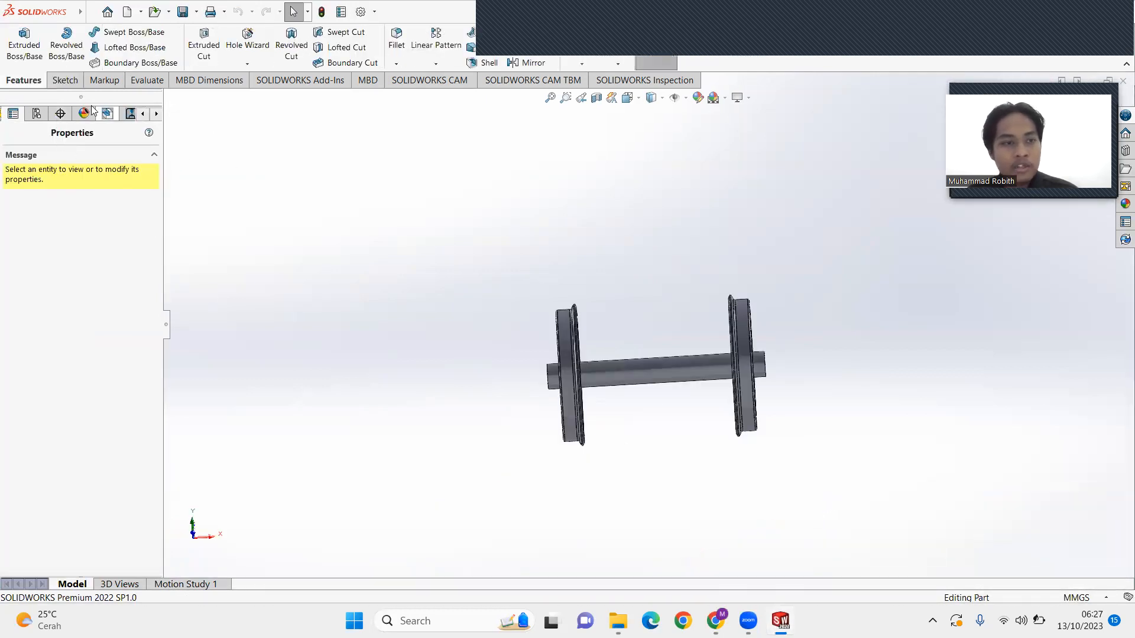
{"action": "left_click", "coordinate": [54, 79]}
{"action": "left_click", "coordinate": [18, 43]}
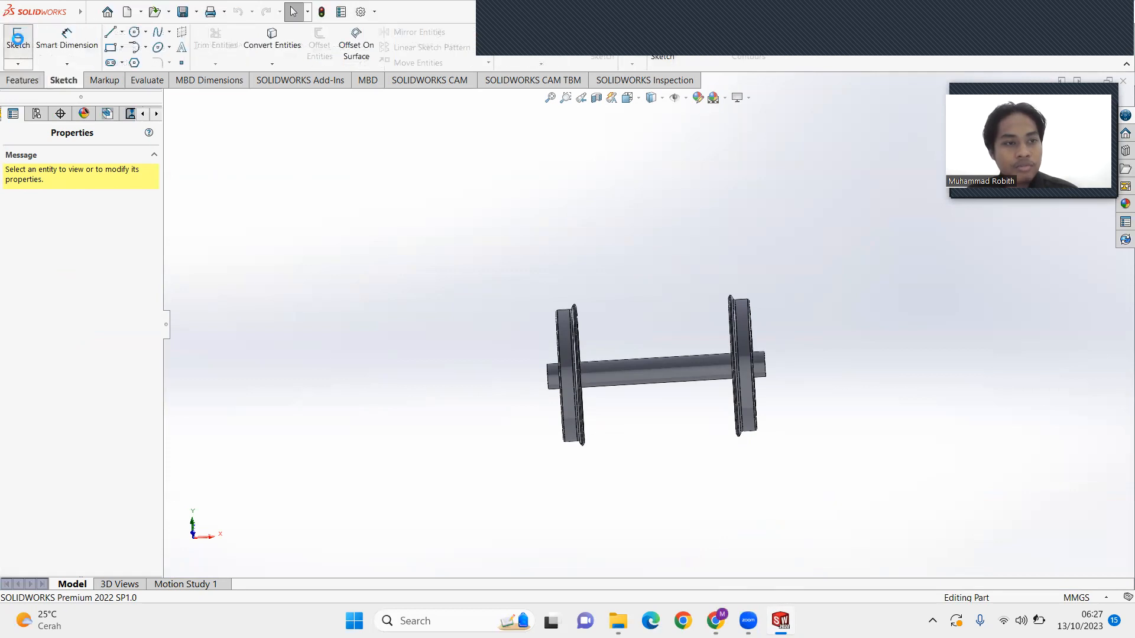
{"action": "left_click", "coordinate": [11, 153]}
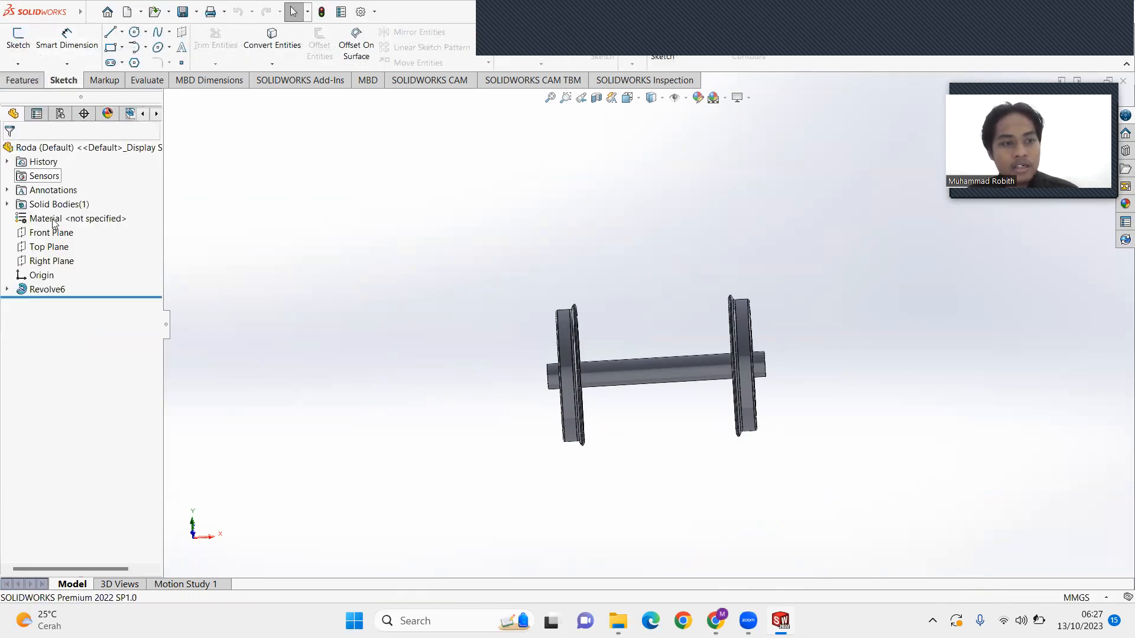
- Open Sketch2 under Revolve6 for editing and examine the dimensioned profile of the wheels and axle, dismissing the battery notice
{"action": "left_click", "coordinate": [35, 290]}
{"action": "left_click", "coordinate": [6, 289]}
{"action": "double_click", "coordinate": [65, 303]}
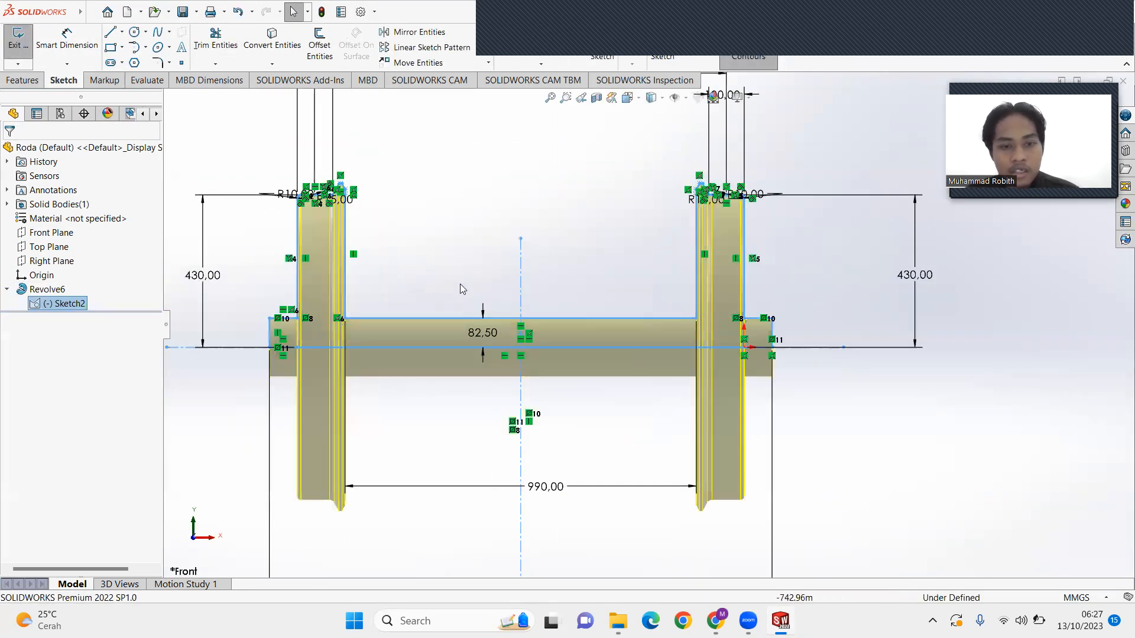
{"action": "scroll", "coordinate": [337, 363], "scroll_direction": "down", "scroll_amount": 8}
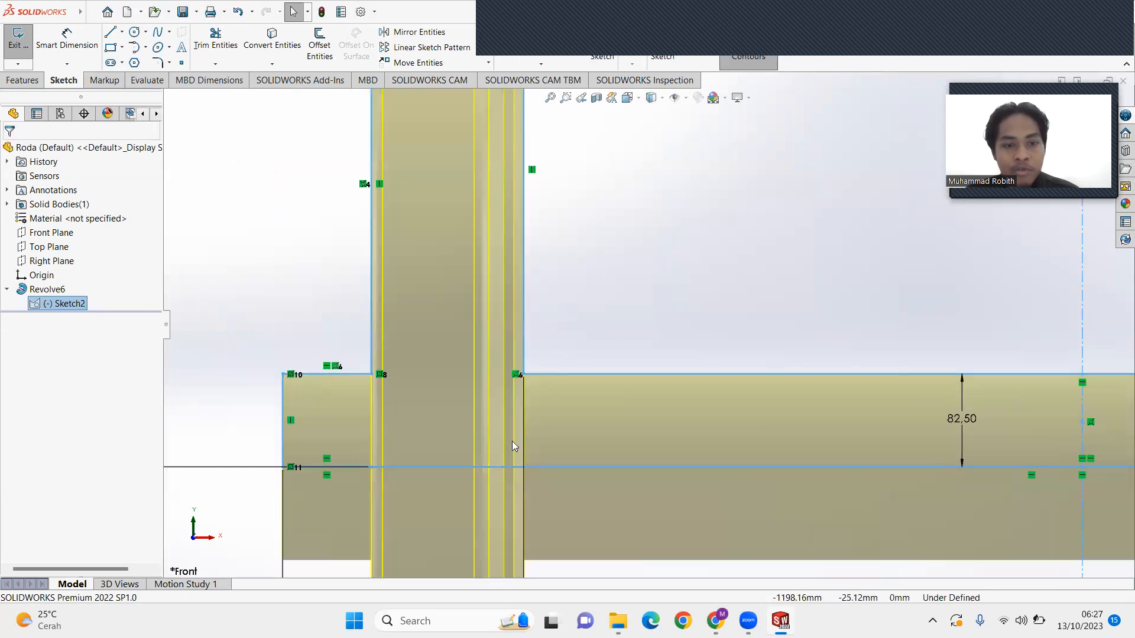
{"action": "scroll", "coordinate": [742, 394], "scroll_direction": "up", "scroll_amount": 5}
{"action": "scroll", "coordinate": [801, 278], "scroll_direction": "down", "scroll_amount": 2}
{"action": "scroll", "coordinate": [768, 263], "scroll_direction": "up", "scroll_amount": 2}
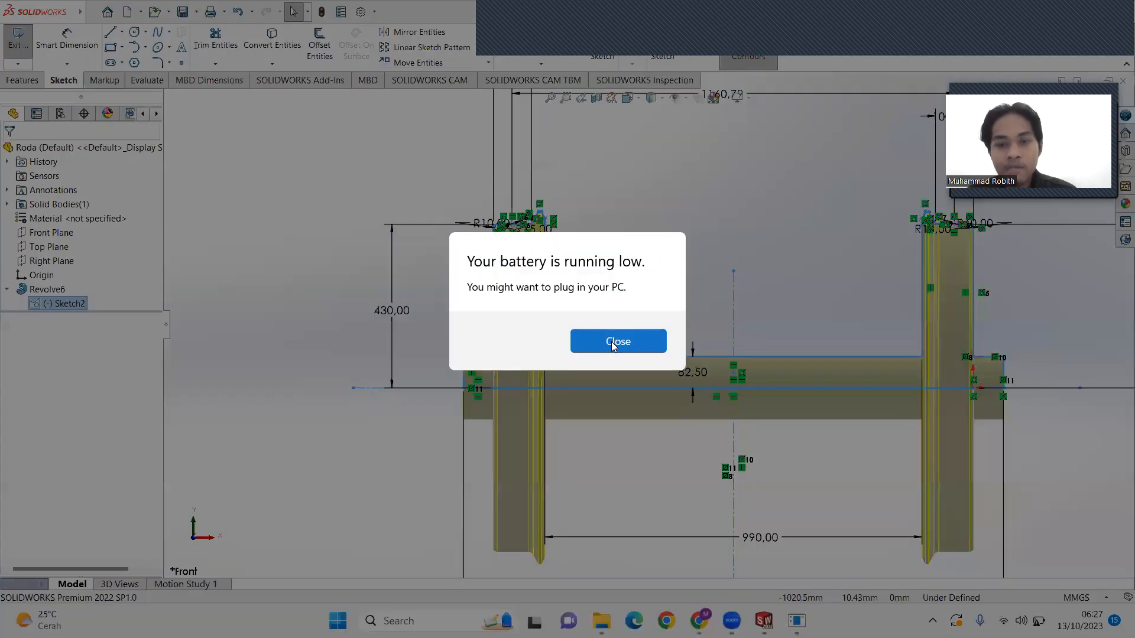
{"action": "left_click", "coordinate": [615, 341]}
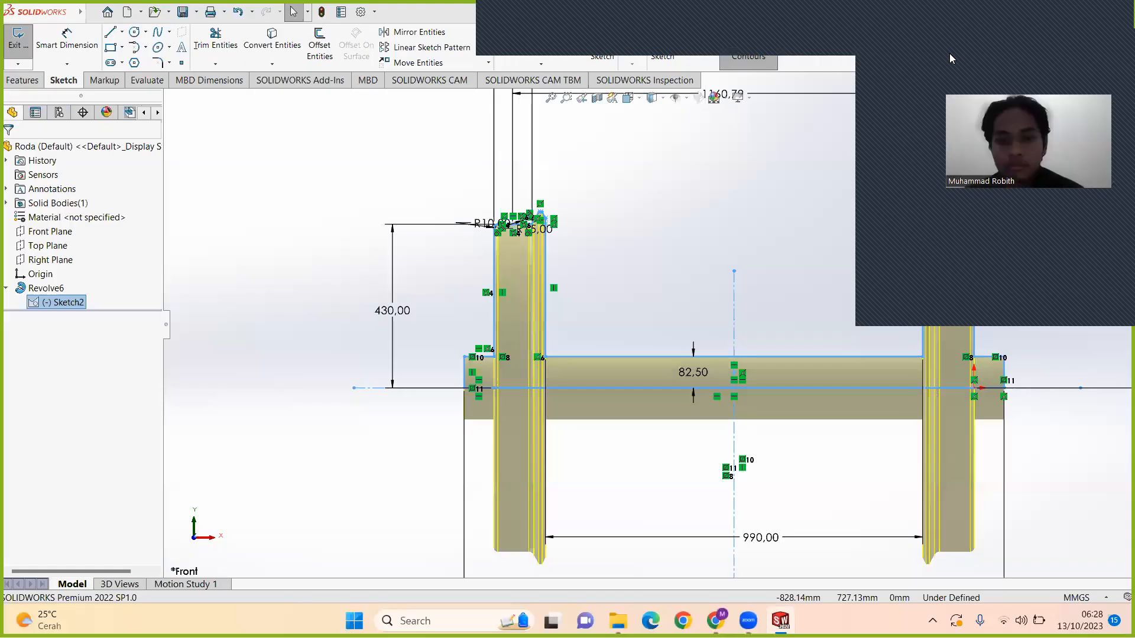
{"action": "scroll", "coordinate": [360, 323], "scroll_direction": "up", "scroll_amount": 1}
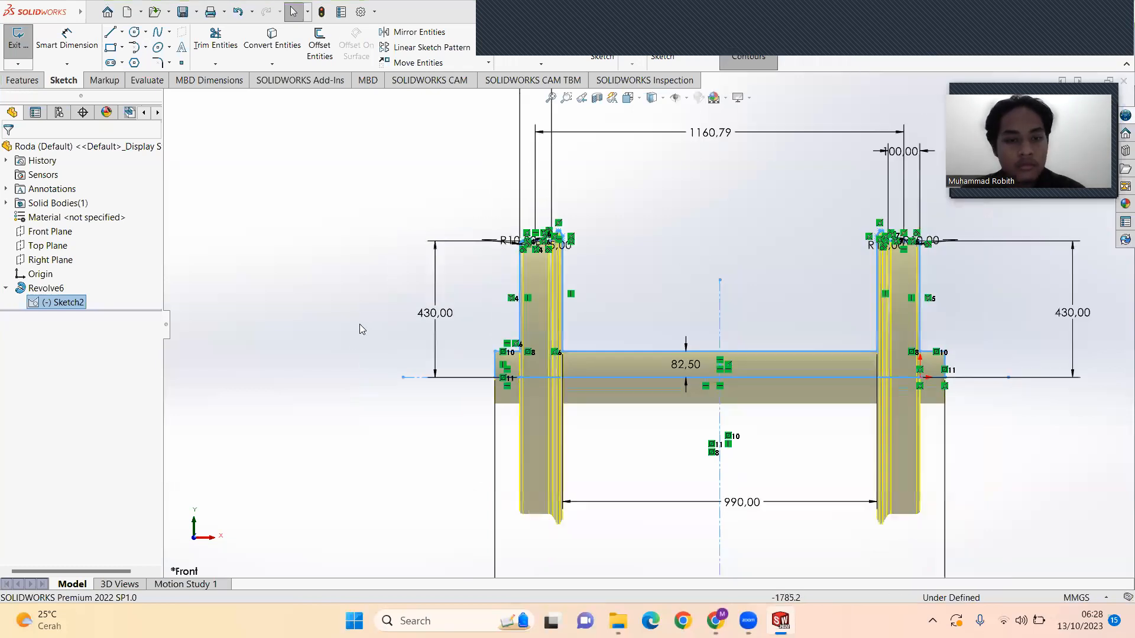
{"action": "scroll", "coordinate": [597, 315], "scroll_direction": "down", "scroll_amount": 1}
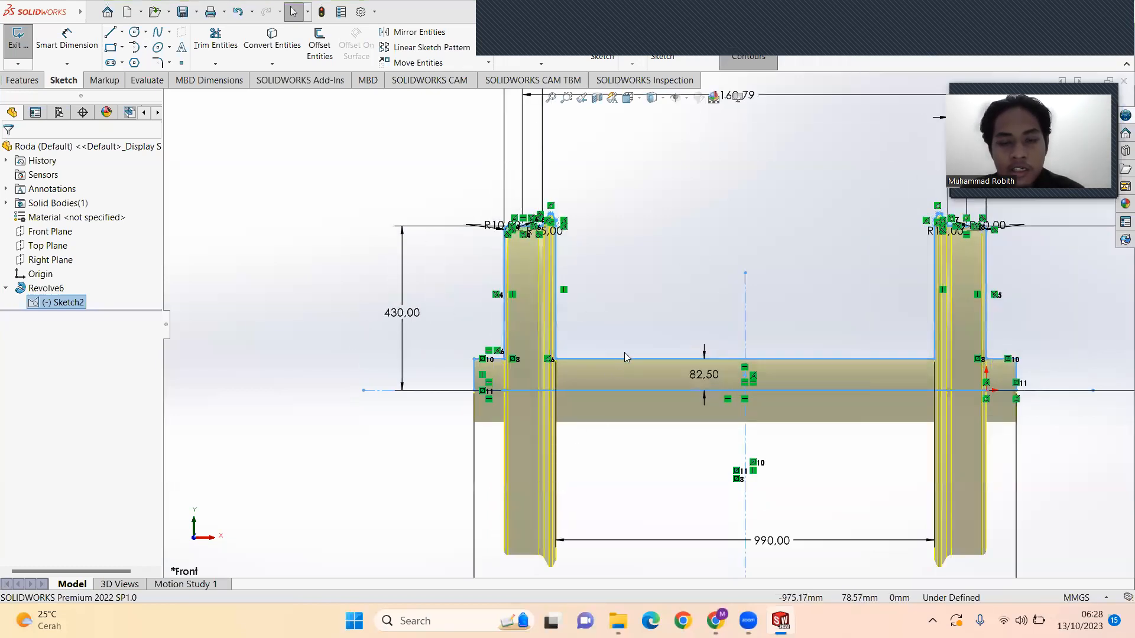
- Switch to the Assem Train assembly, dismiss the notice, and return to the open Sketch2 of the Roda part
{"action": "scroll", "coordinate": [624, 352], "scroll_direction": "up", "scroll_amount": 2}
{"action": "scroll", "coordinate": [736, 348], "scroll_direction": "down", "scroll_amount": 1}
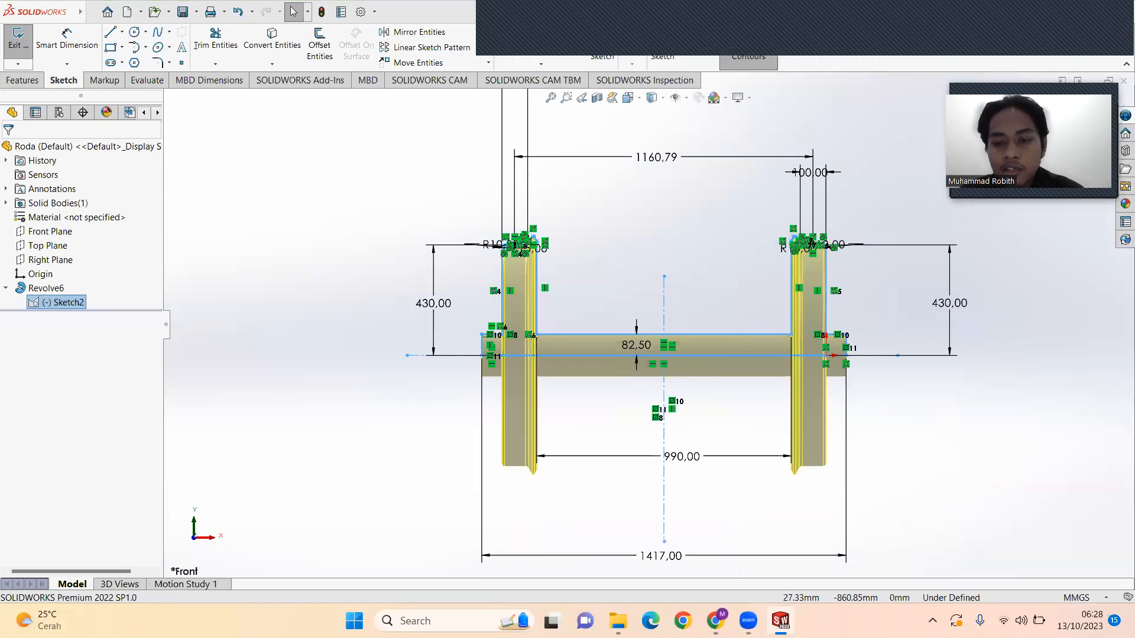
{"action": "mouse_move", "coordinate": [780, 620]}
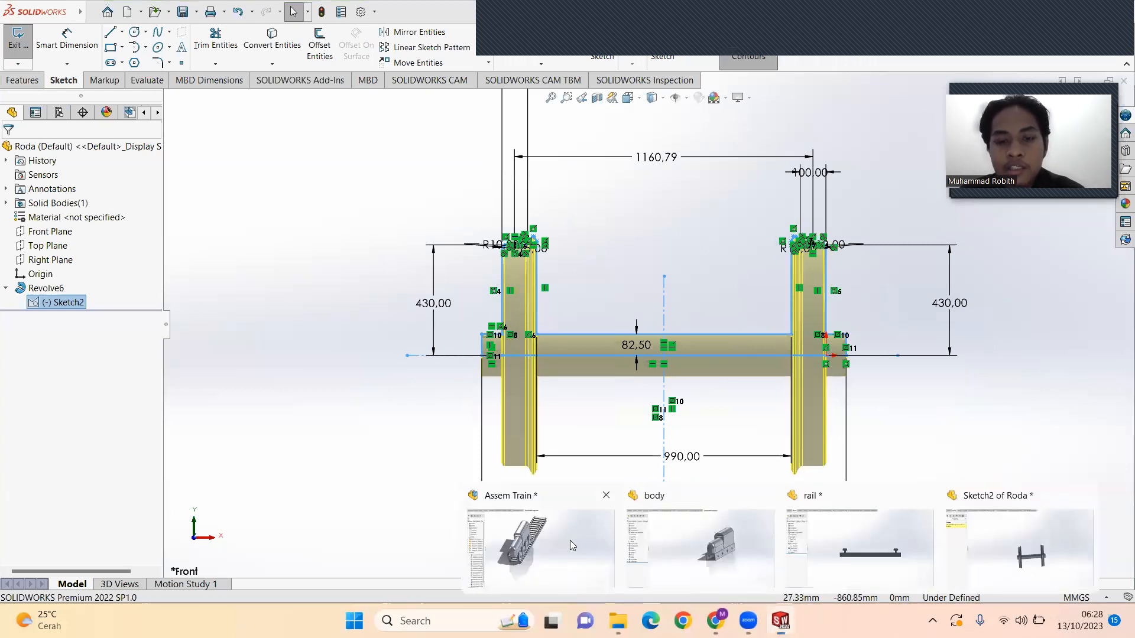
{"action": "left_click", "coordinate": [568, 544]}
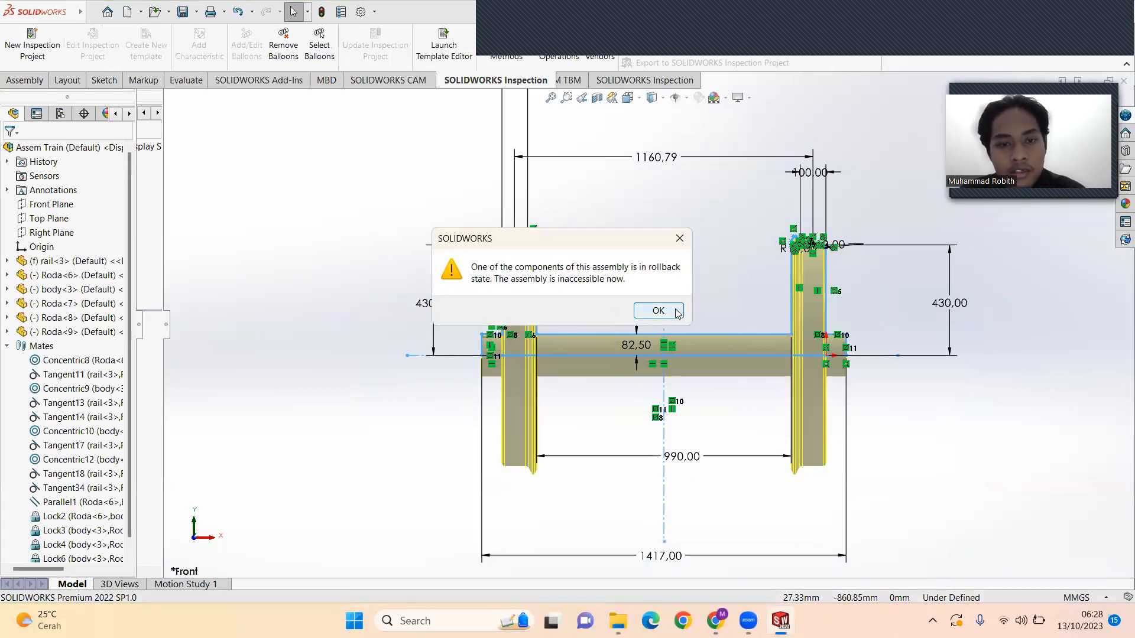
{"action": "left_click", "coordinate": [679, 313]}
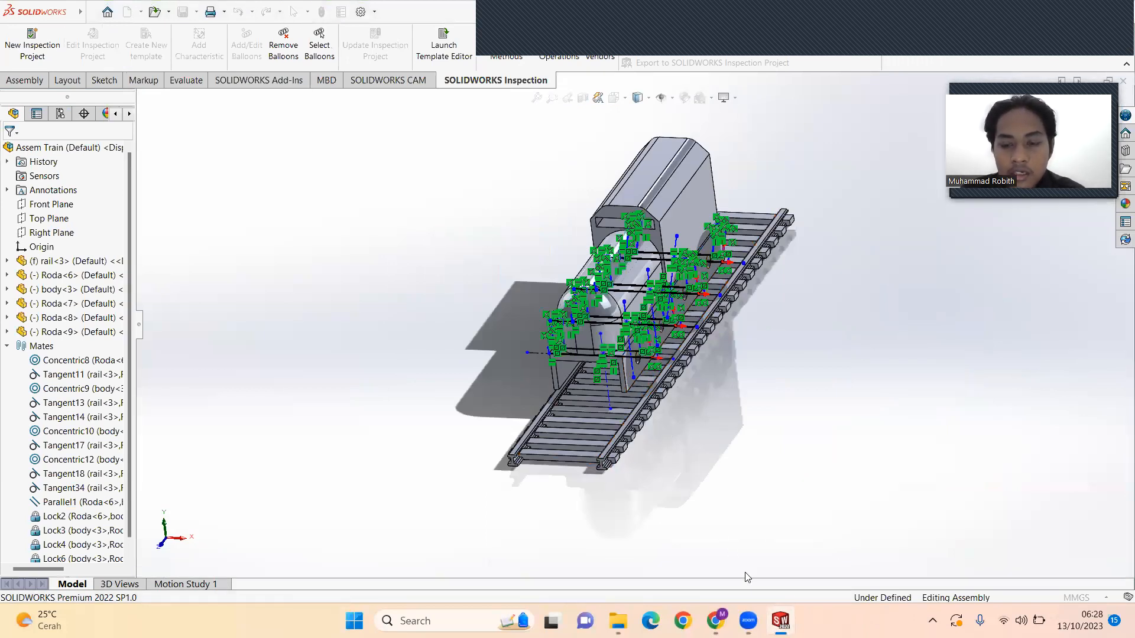
{"action": "mouse_move", "coordinate": [780, 620]}
{"action": "left_click", "coordinate": [967, 577]}
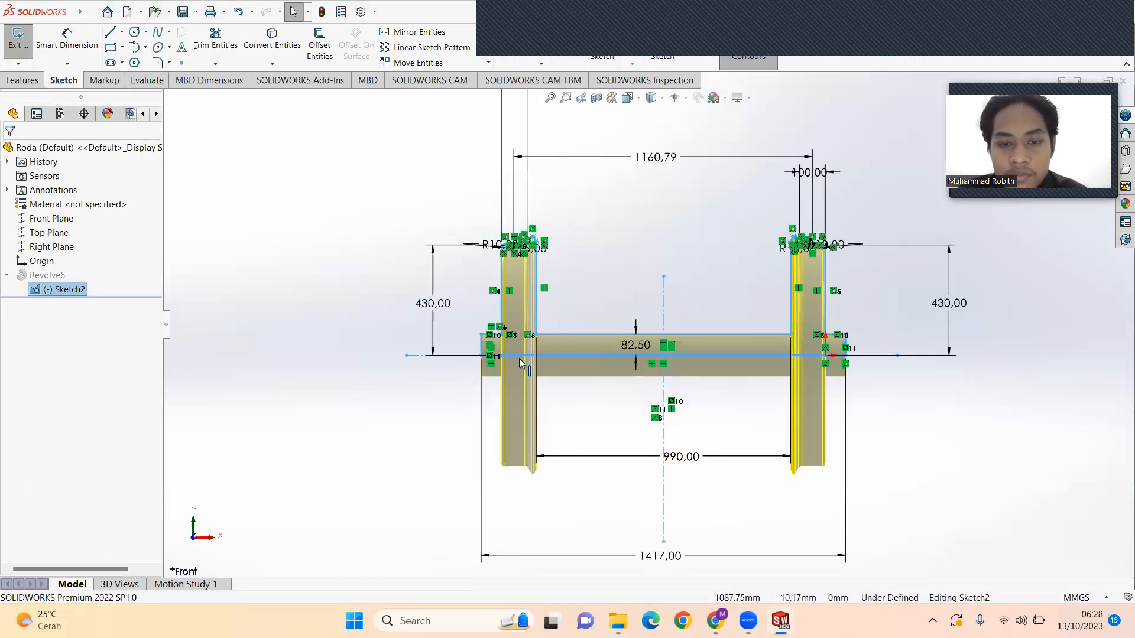
- Examine the wheel and axle dimensions in Roda's Sketch2, exit the sketch and bring up the feature commands
{"action": "scroll", "coordinate": [636, 309], "scroll_direction": "up", "scroll_amount": 2}
{"action": "scroll", "coordinate": [681, 343], "scroll_direction": "down", "scroll_amount": 3}
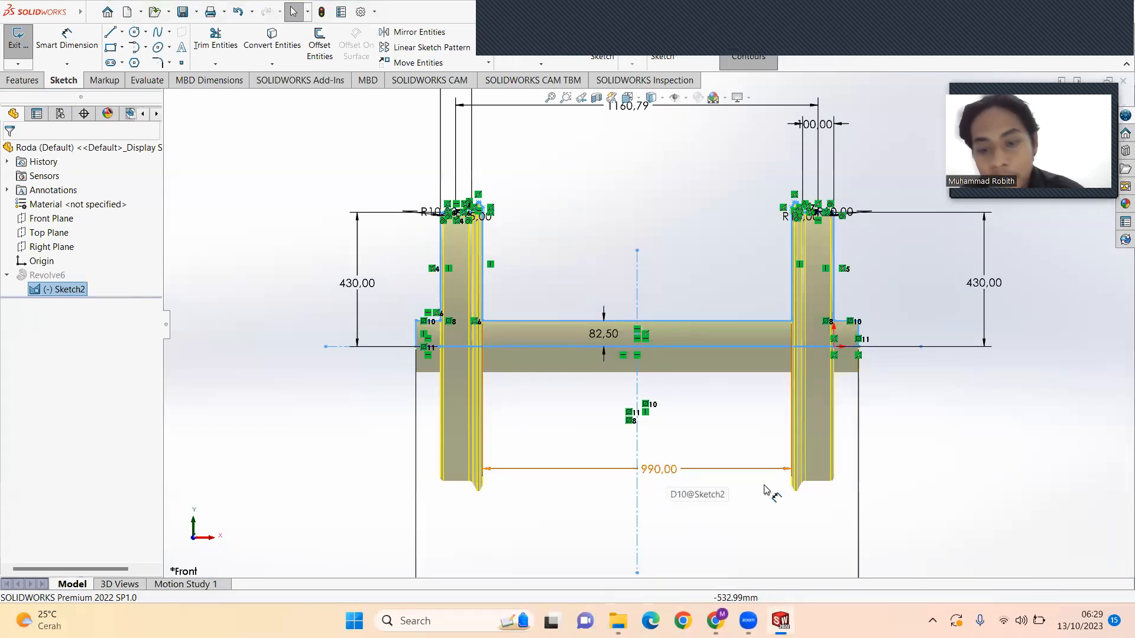
{"action": "scroll", "coordinate": [329, 285], "scroll_direction": "down", "scroll_amount": 2}
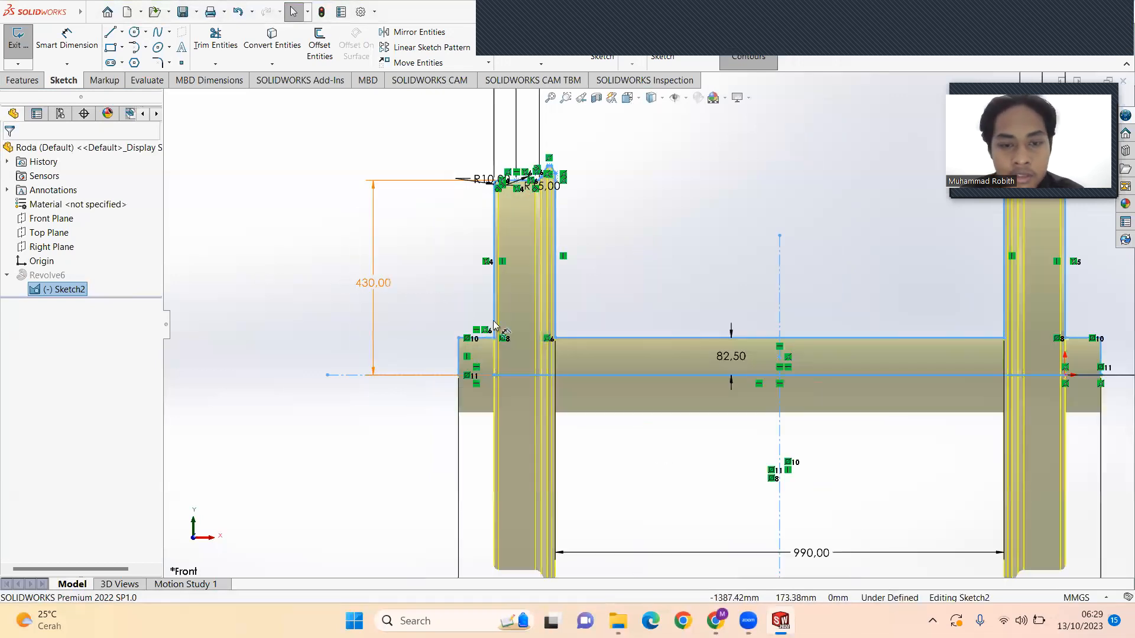
{"action": "scroll", "coordinate": [747, 379], "scroll_direction": "up", "scroll_amount": 2}
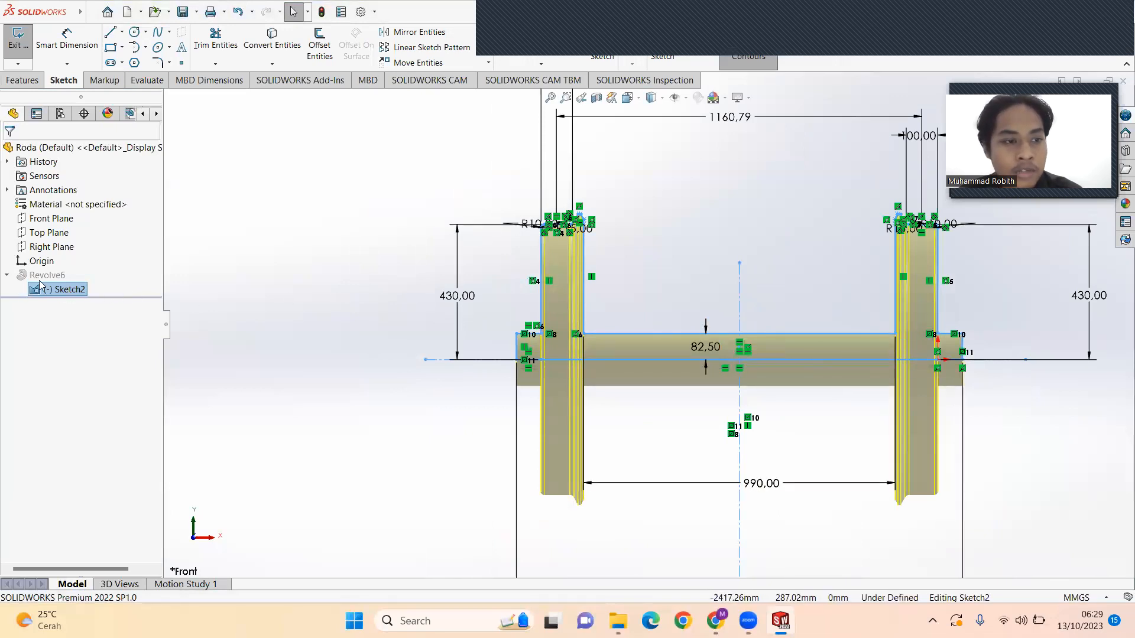
{"action": "left_click", "coordinate": [29, 49]}
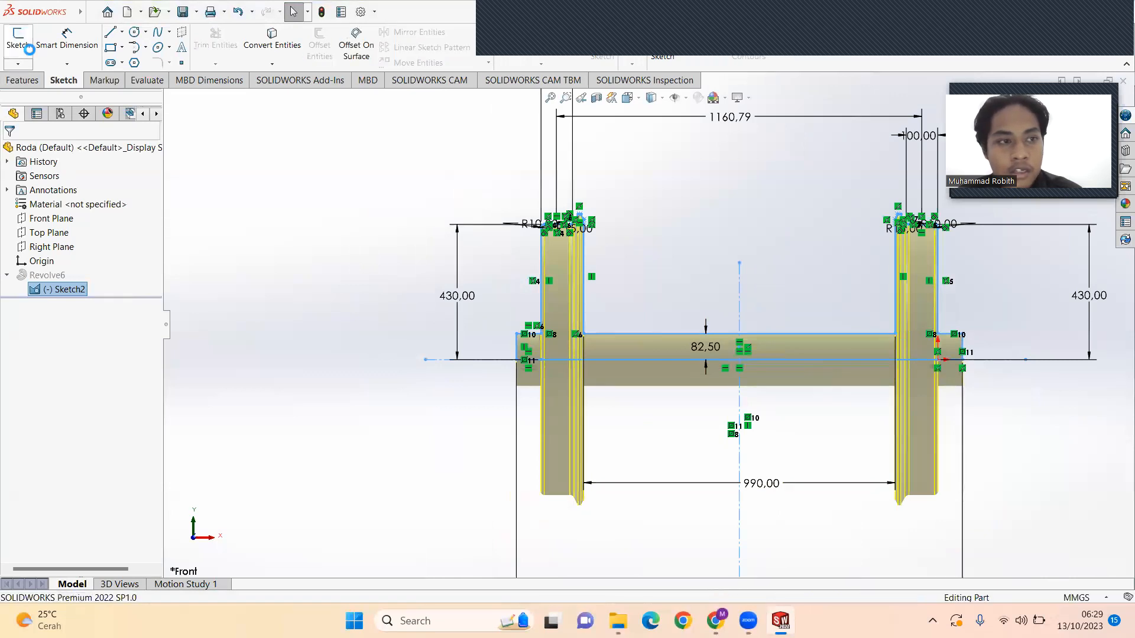
{"action": "left_click", "coordinate": [36, 83]}
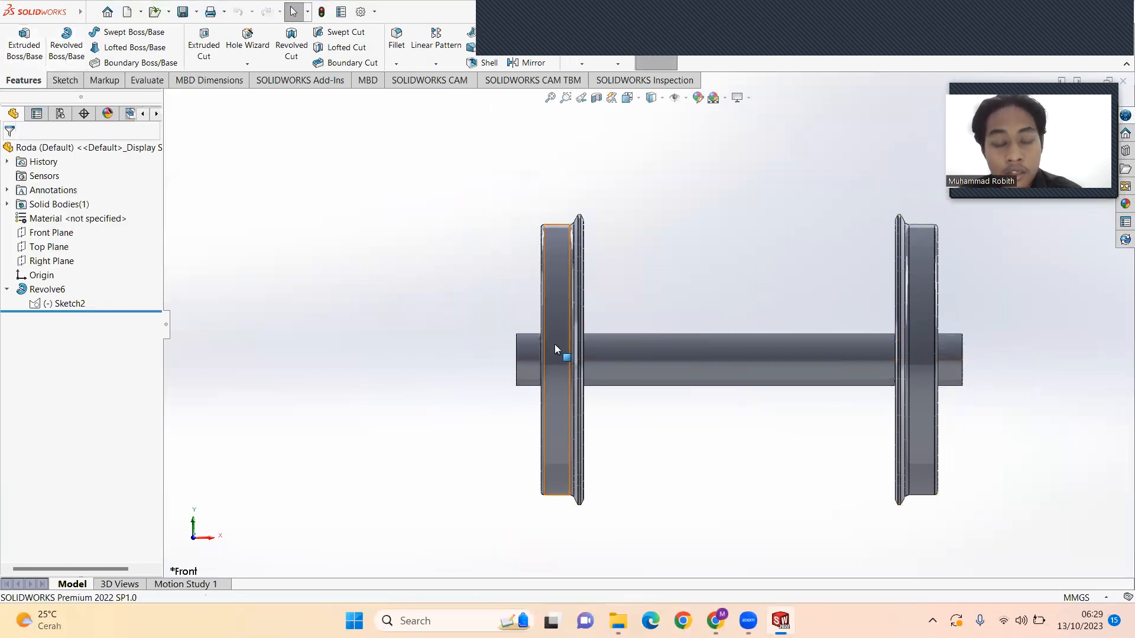
- Highlight Sketch2 and Revolve6 in turn to examine how the profile is revolved into the wheelset, and clear the selection
{"action": "left_click", "coordinate": [76, 304]}
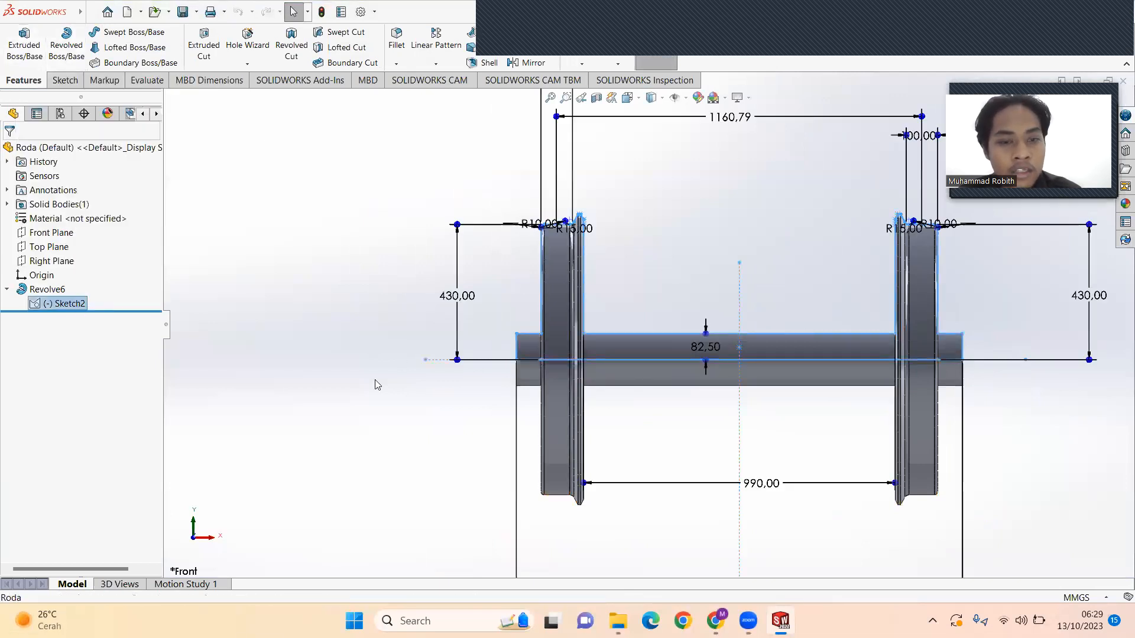
{"action": "left_click", "coordinate": [440, 360]}
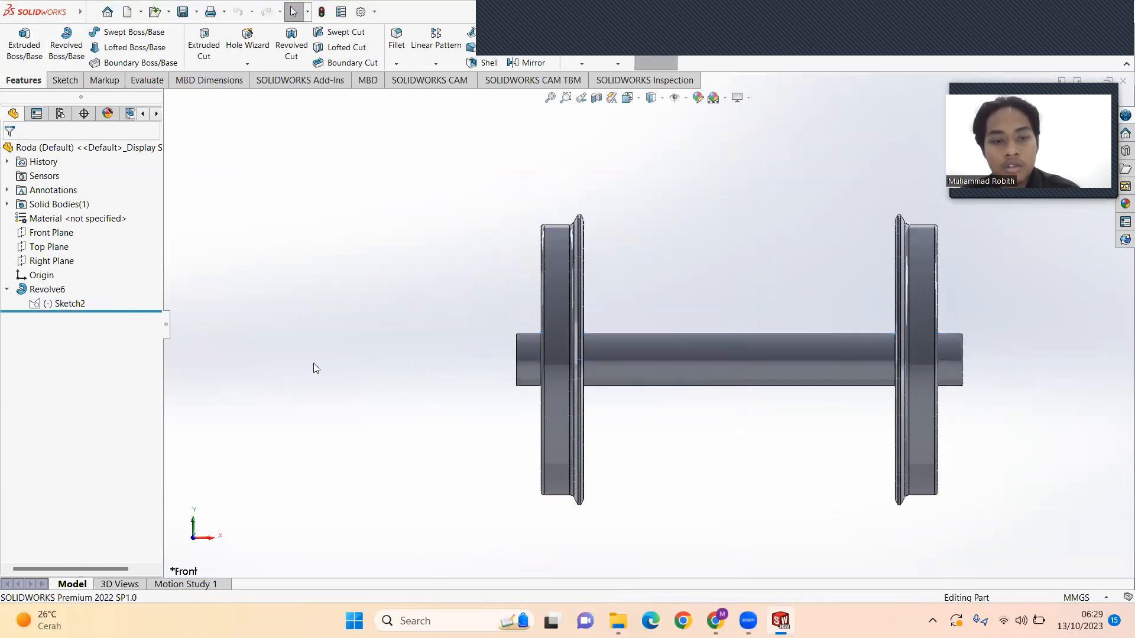
{"action": "left_click", "coordinate": [43, 302]}
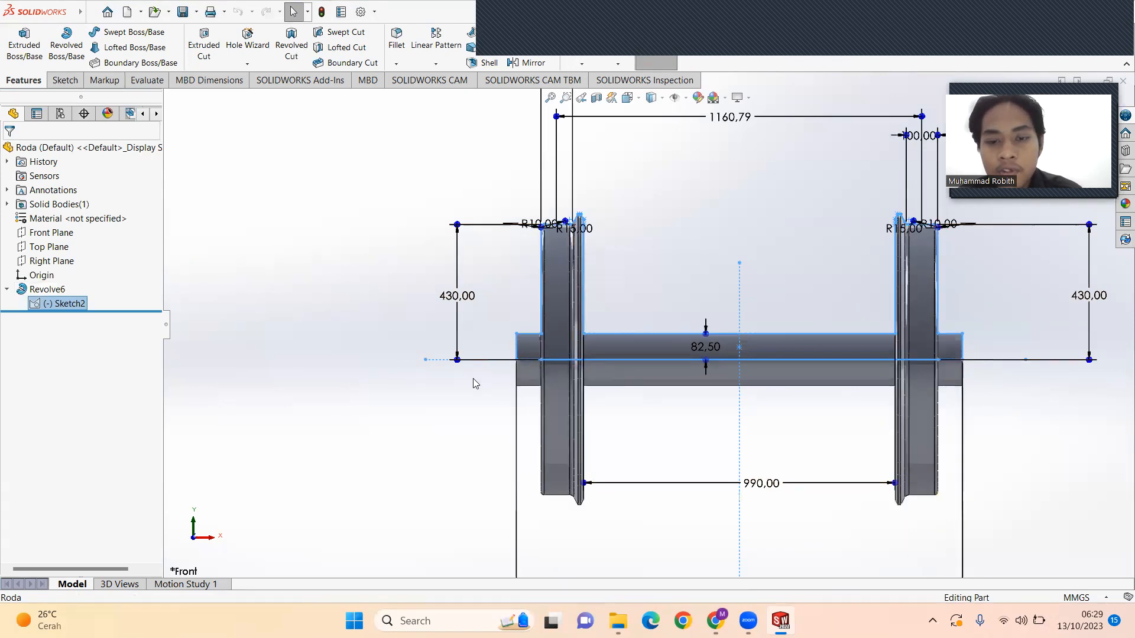
{"action": "left_click", "coordinate": [34, 292]}
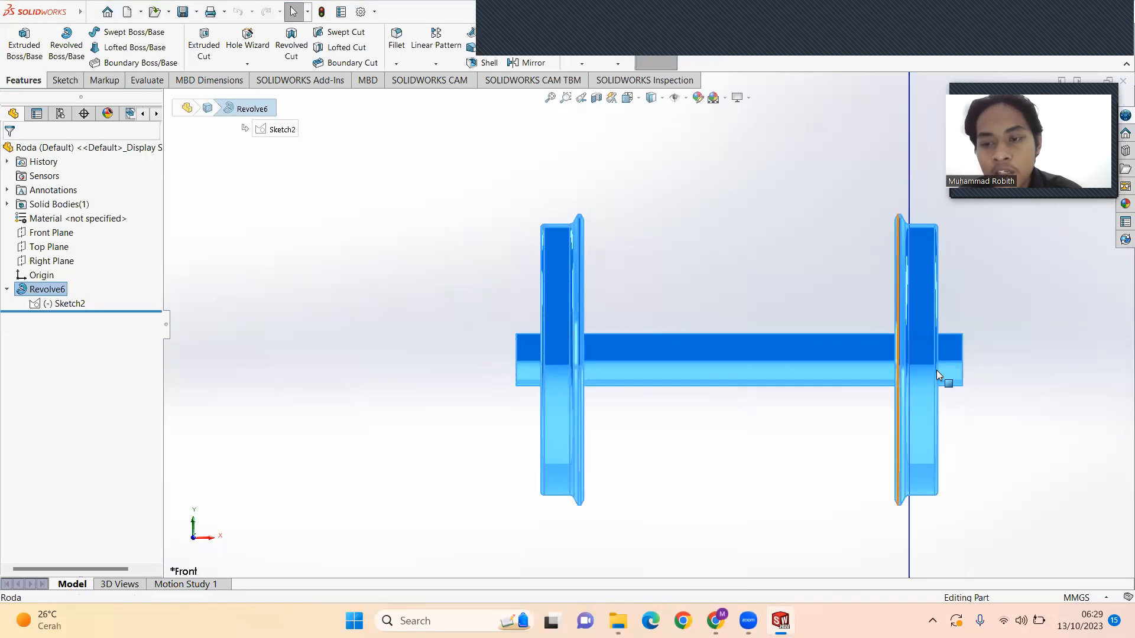
{"action": "middle_click_drag", "start_coordinate": [759, 403], "coordinate": [758, 443]}
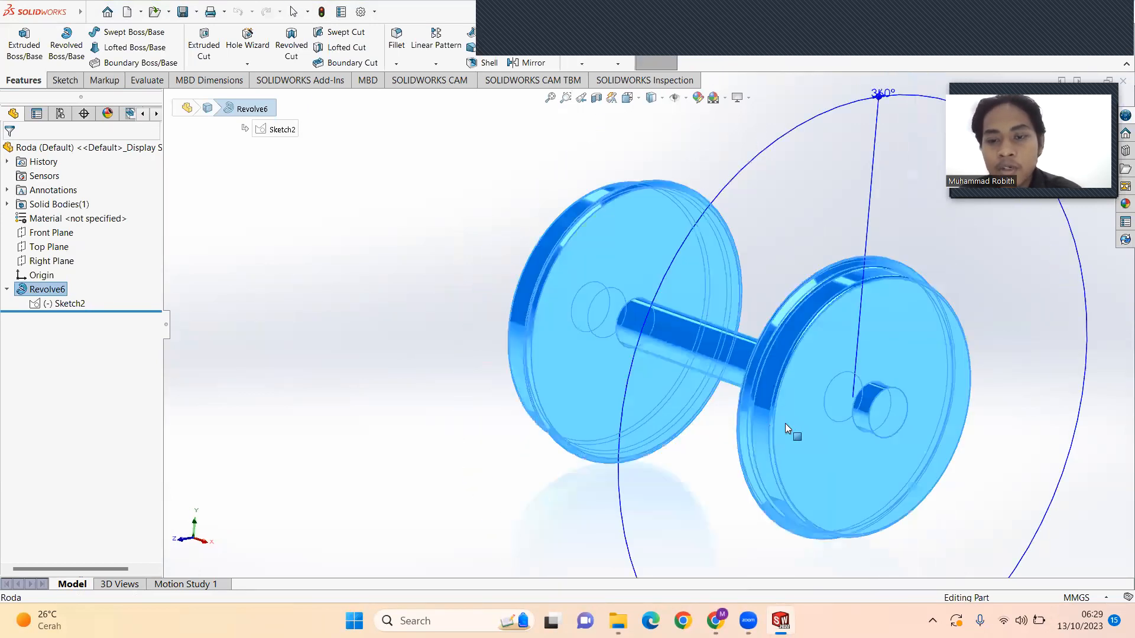
{"action": "scroll", "coordinate": [785, 424], "scroll_direction": "up", "scroll_amount": 5}
{"action": "left_click", "coordinate": [696, 219]}
{"action": "scroll", "coordinate": [711, 326], "scroll_direction": "down", "scroll_amount": 3}
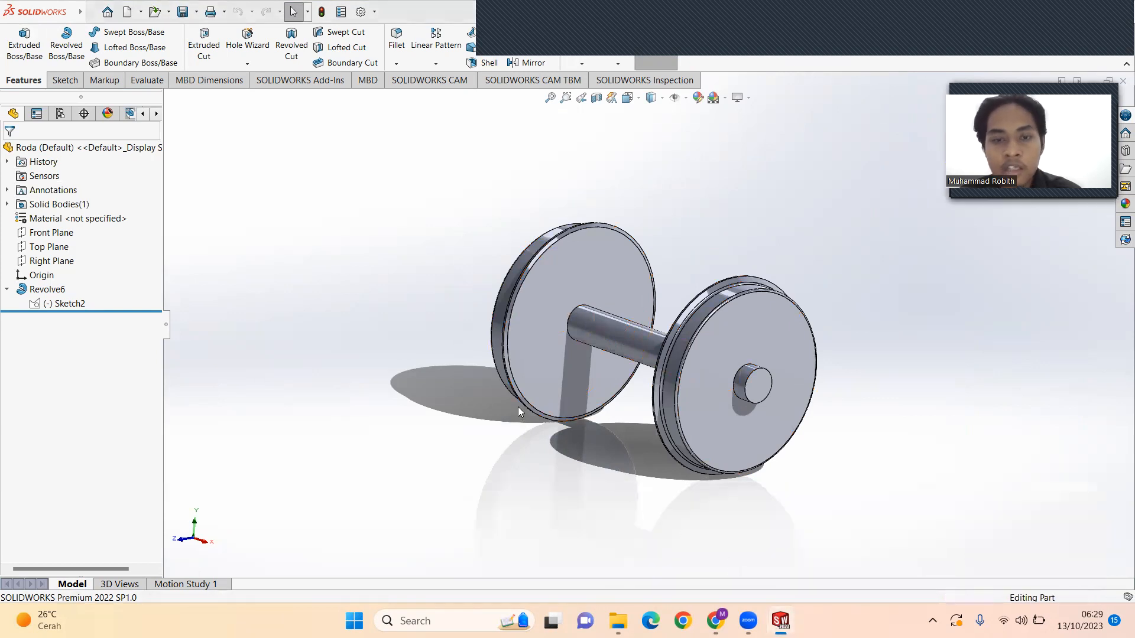
- Switch to the body part and examine the locomotive body's overall shape from several angles
{"action": "key", "text": "ctrl+Tab"}
{"action": "scroll", "coordinate": [636, 354], "scroll_direction": "up", "scroll_amount": 3}
{"action": "middle_click_drag", "start_coordinate": [636, 354], "coordinate": [685, 362]}
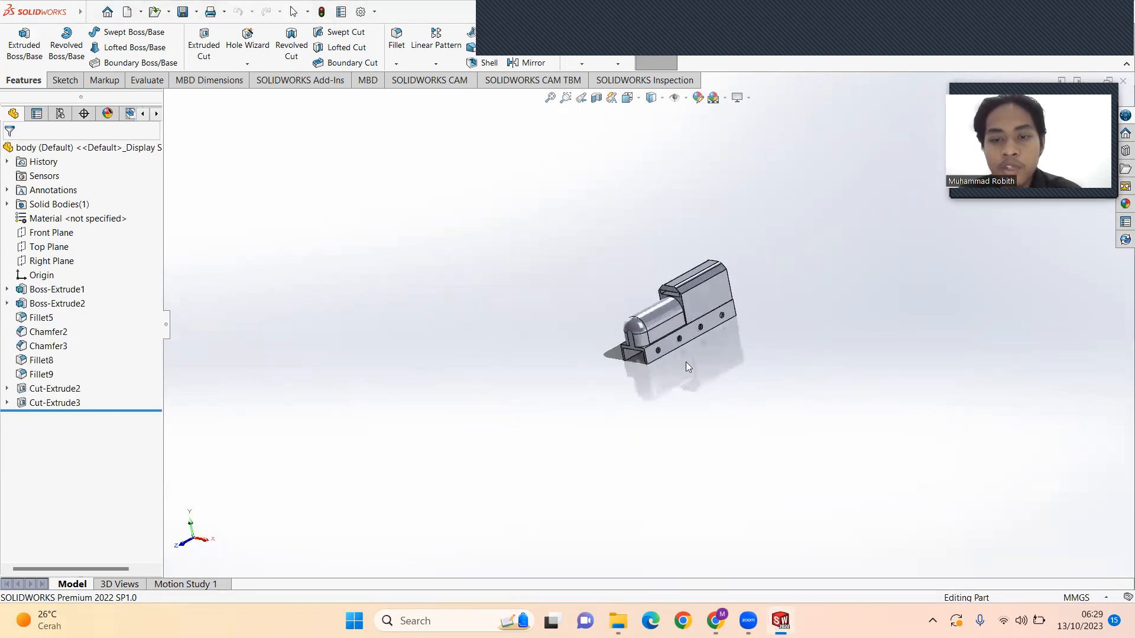
{"action": "scroll", "coordinate": [702, 325], "scroll_direction": "up", "scroll_amount": 7}
{"action": "scroll", "coordinate": [704, 328], "scroll_direction": "down", "scroll_amount": 7}
{"action": "scroll", "coordinate": [432, 250], "scroll_direction": "up", "scroll_amount": 2}
{"action": "scroll", "coordinate": [507, 315], "scroll_direction": "down", "scroll_amount": 5}
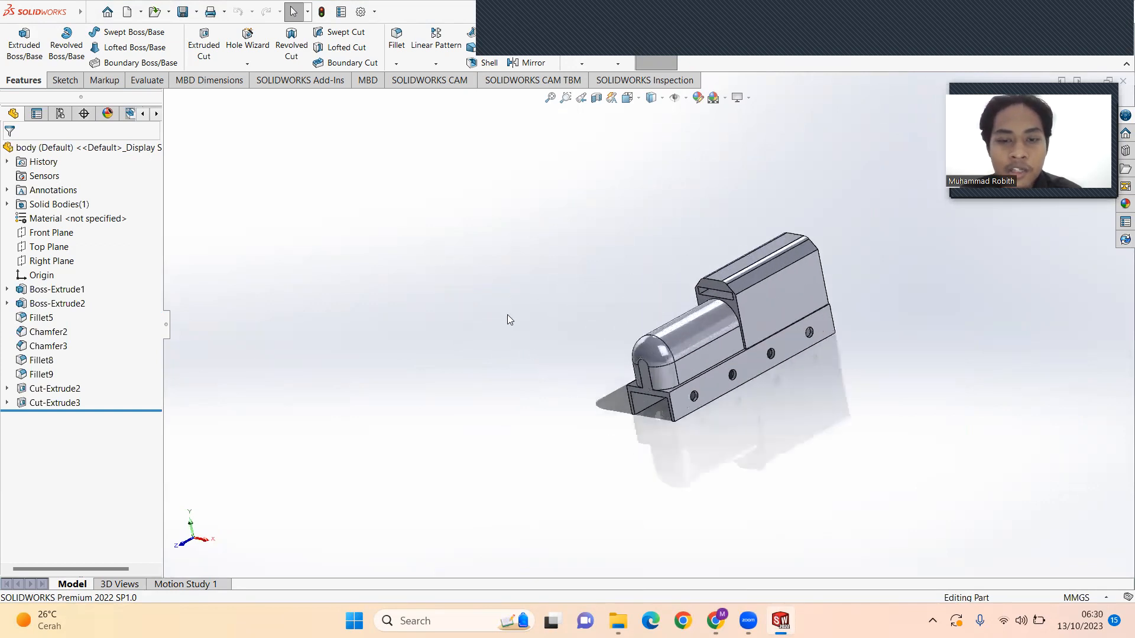
{"action": "scroll", "coordinate": [507, 314], "scroll_direction": "down", "scroll_amount": 2}
{"action": "middle_click_drag", "start_coordinate": [829, 431], "coordinate": [564, 261]}
{"action": "mouse_move", "coordinate": [512, 404]}
{"action": "middle_mouse_down"}
{"action": "mouse_move", "coordinate": [550, 374]}
{"action": "mouse_move", "coordinate": [527, 373]}
{"action": "mouse_move", "coordinate": [512, 392]}
{"action": "middle_mouse_up"}
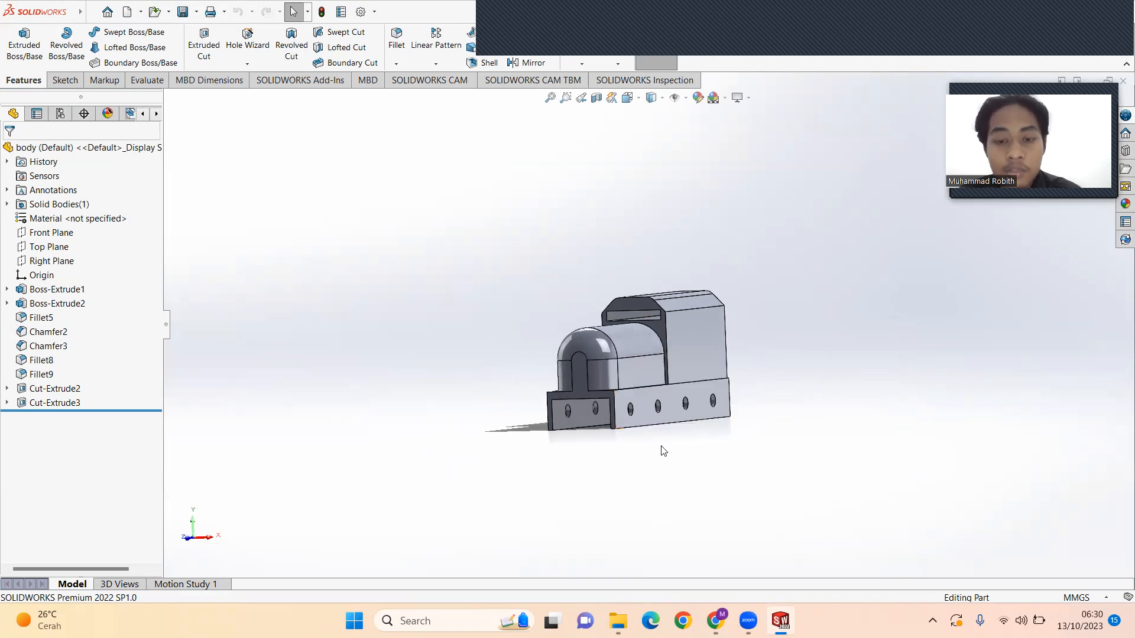
- Expand Boss-Extrude1 and Boss-Extrude2 and examine the dimensioned Sketch1 profile from the rear of the body
{"action": "left_click", "coordinate": [6, 289]}
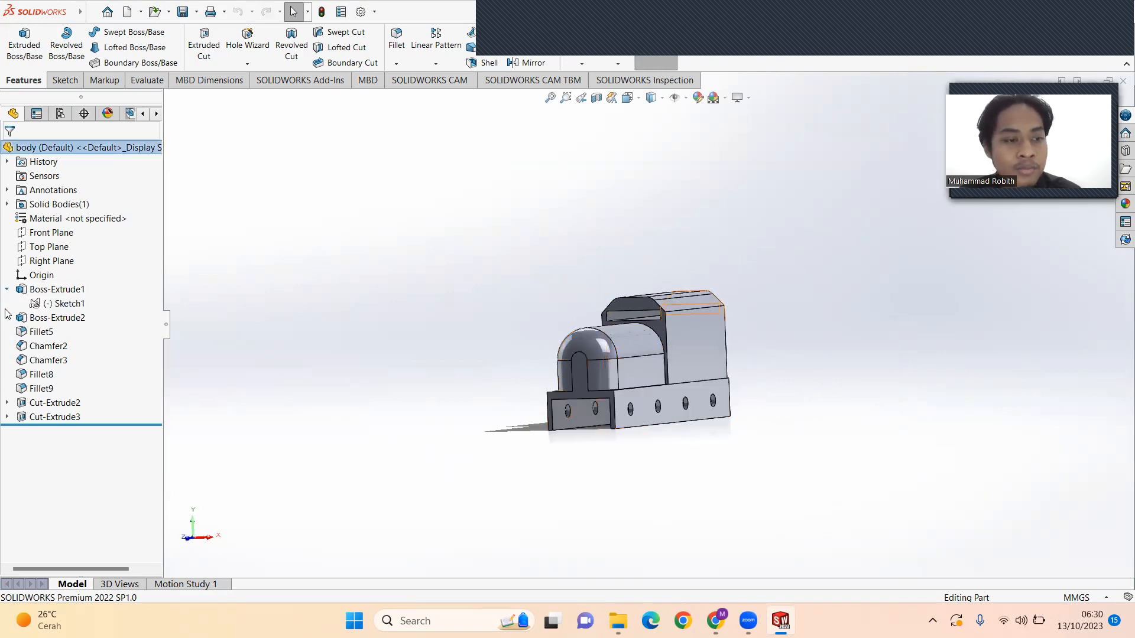
{"action": "left_click", "coordinate": [6, 318]}
{"action": "left_click", "coordinate": [65, 304]}
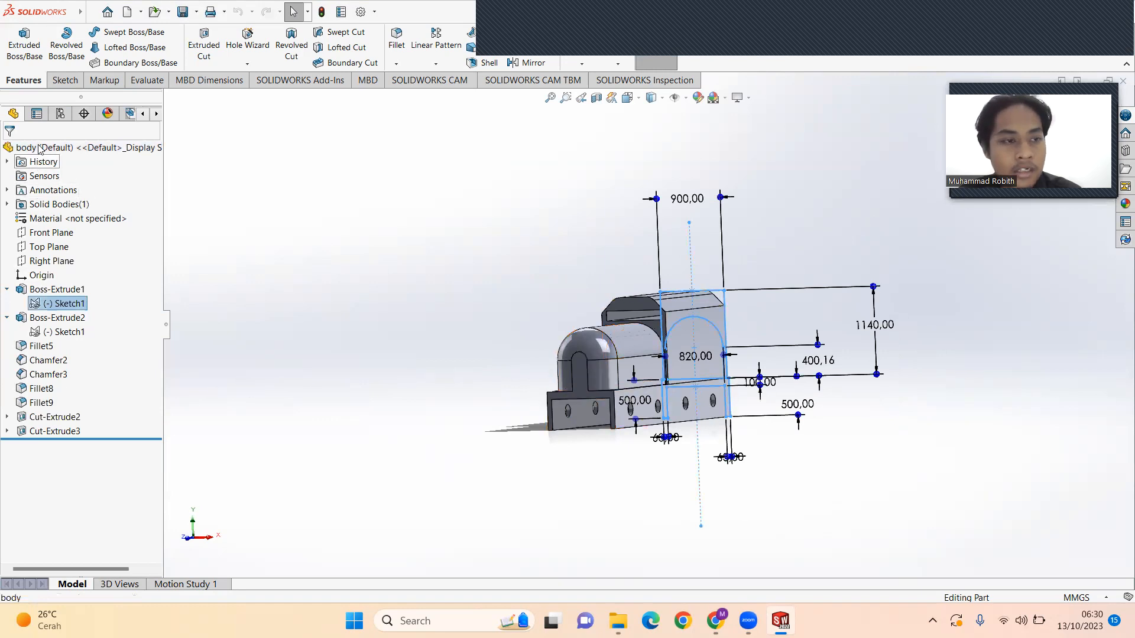
{"action": "left_click", "coordinate": [549, 412]}
{"action": "mouse_move", "coordinate": [498, 403]}
{"action": "middle_mouse_down"}
{"action": "mouse_move", "coordinate": [370, 408]}
{"action": "mouse_move", "coordinate": [238, 388]}
{"action": "middle_mouse_up"}
{"action": "left_click", "coordinate": [63, 304]}
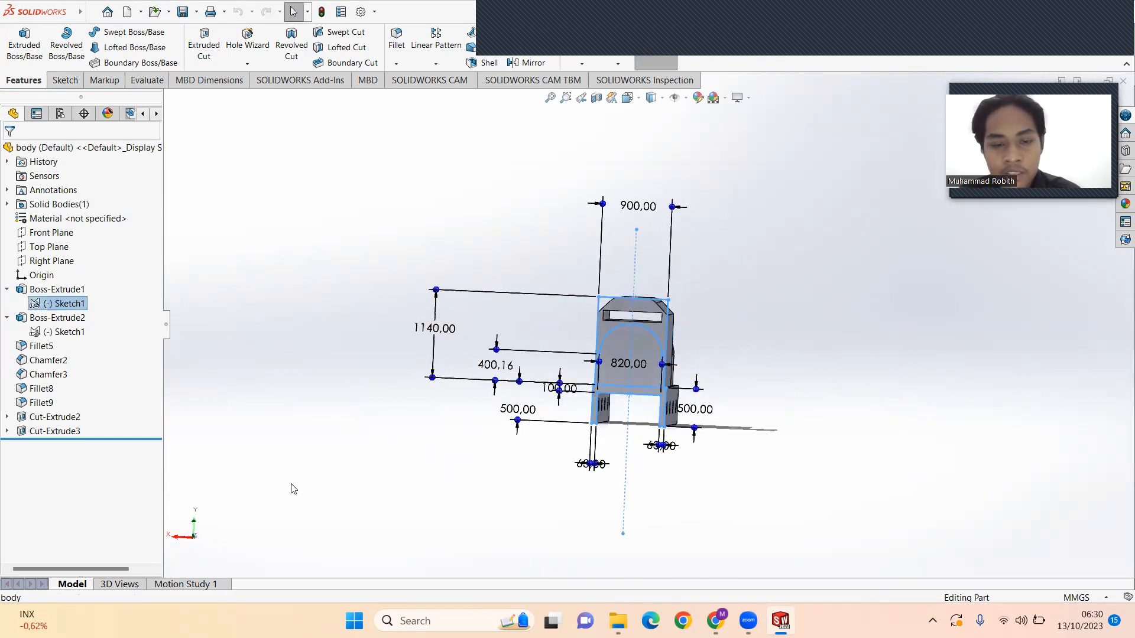
{"action": "scroll", "coordinate": [754, 427], "scroll_direction": "down", "scroll_amount": 3}
{"action": "scroll", "coordinate": [647, 372], "scroll_direction": "up", "scroll_amount": 3}
{"action": "middle_click_drag", "start_coordinate": [456, 448], "coordinate": [460, 437]}
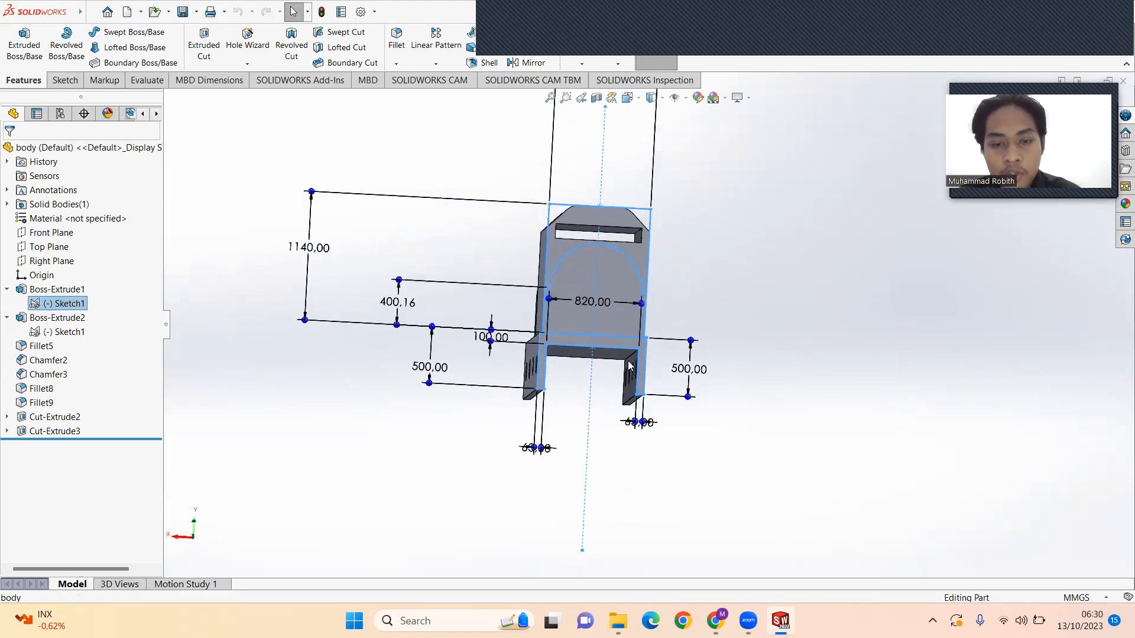
{"action": "middle_click_drag", "start_coordinate": [734, 438], "coordinate": [736, 442]}
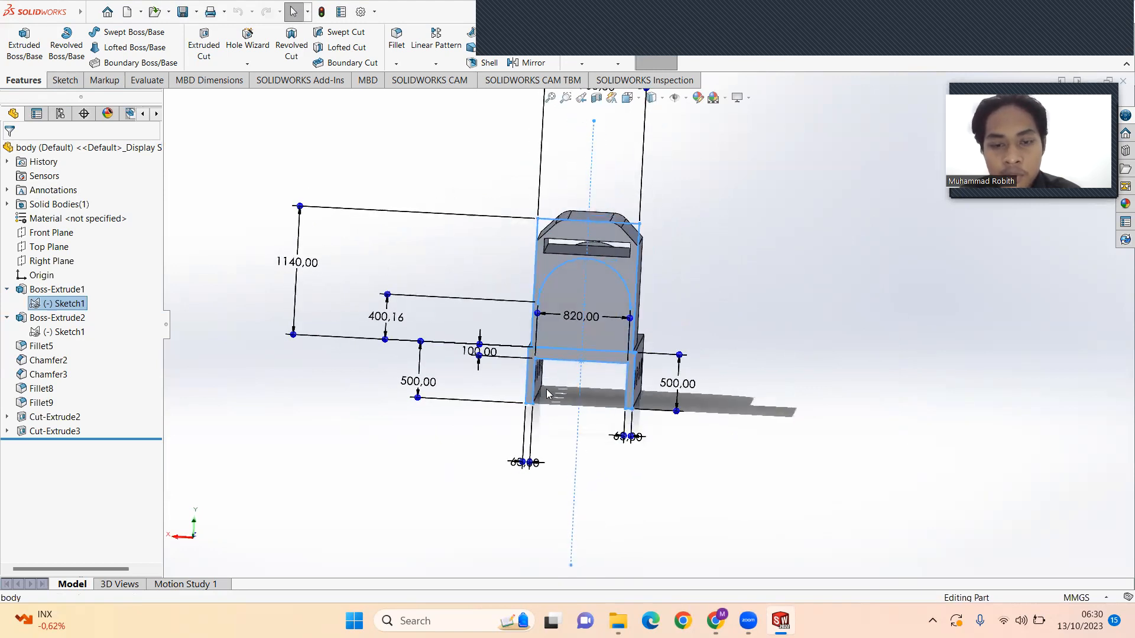
{"action": "middle_click_drag", "start_coordinate": [752, 322], "coordinate": [756, 301]}
{"action": "middle_click_drag", "start_coordinate": [593, 274], "coordinate": [671, 272]}
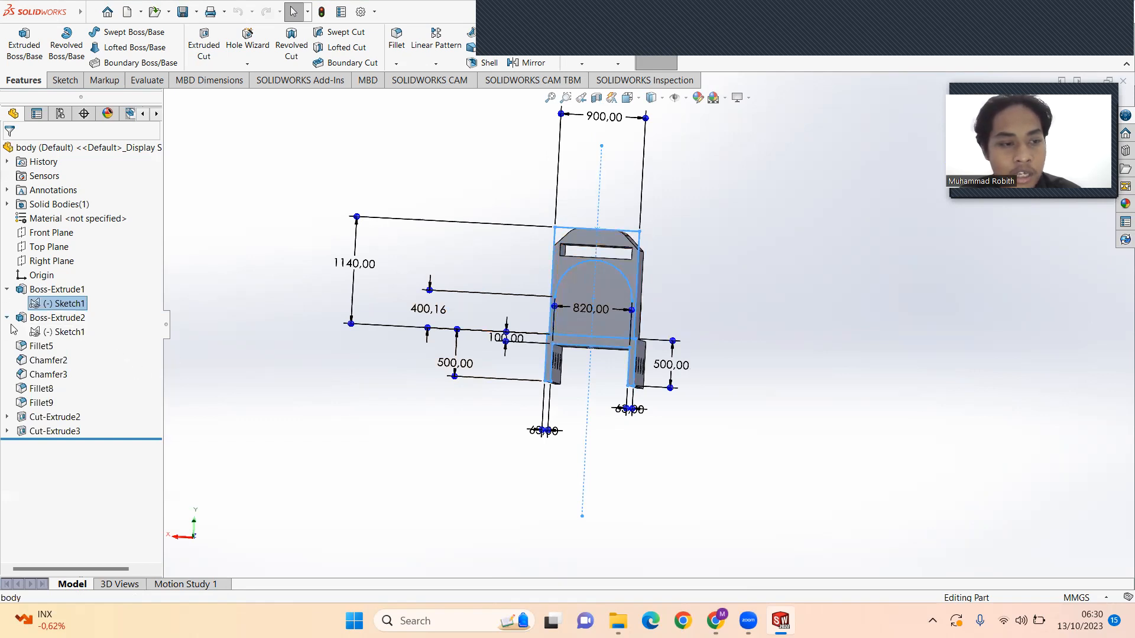
- Highlight Boss-Extrude1 and its Sketch1 to examine how the profile is extruded along the body's length
{"action": "left_click", "coordinate": [26, 290]}
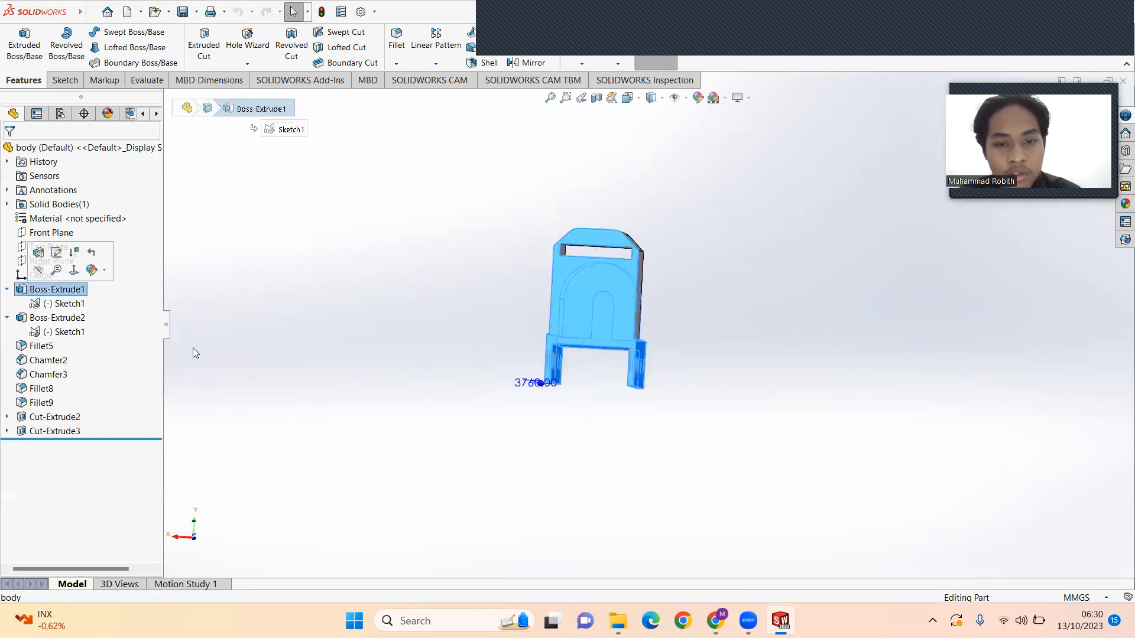
{"action": "middle_click_drag", "start_coordinate": [193, 353], "coordinate": [265, 369]}
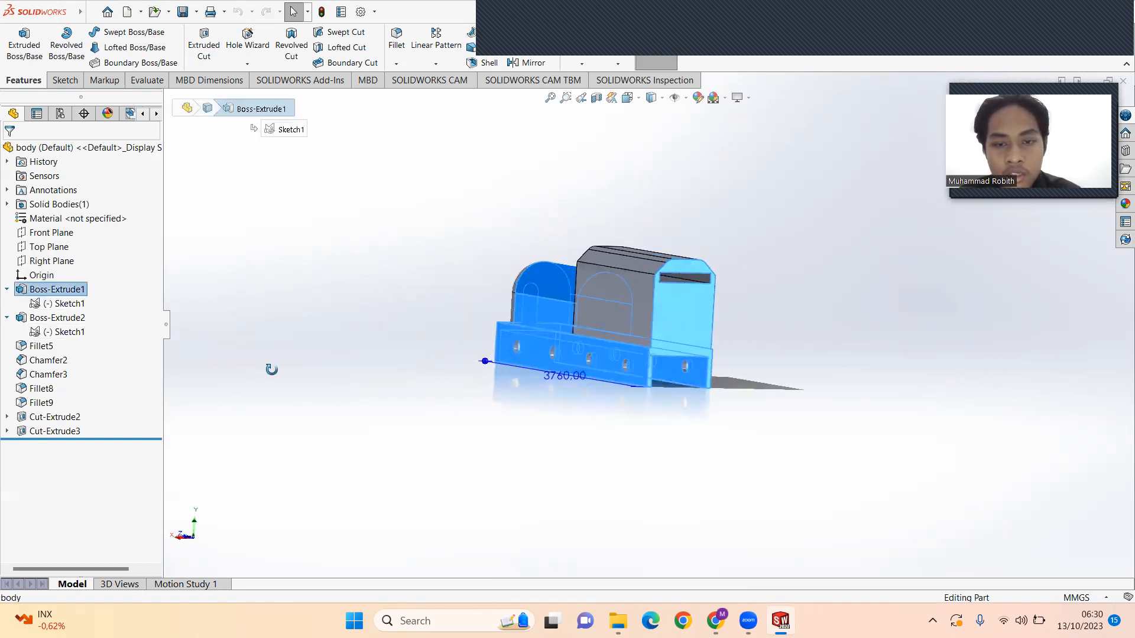
{"action": "left_click", "coordinate": [48, 333]}
{"action": "left_click", "coordinate": [83, 304]}
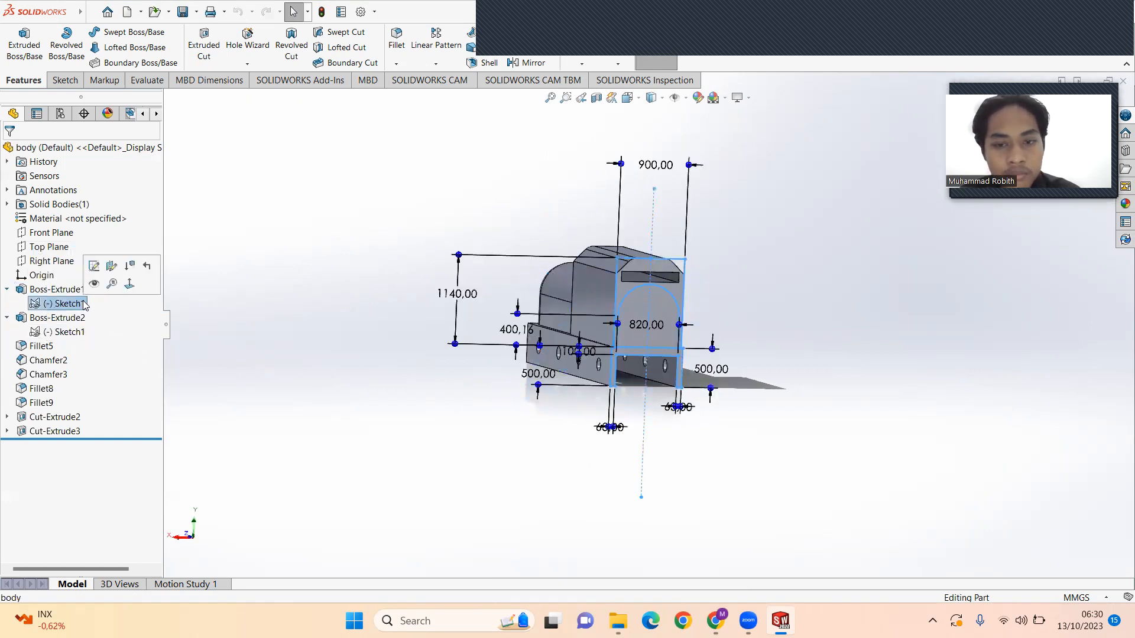
{"action": "middle_click_drag", "start_coordinate": [481, 380], "coordinate": [447, 371]}
{"action": "scroll", "coordinate": [617, 355], "scroll_direction": "down", "scroll_amount": 3}
{"action": "middle_click_drag", "start_coordinate": [746, 259], "coordinate": [819, 259]}
- Highlight Boss-Extrude2 and compare the extruded cabin with the rounded boiler section of Boss-Extrude1 from several angles
{"action": "left_click", "coordinate": [74, 318]}
{"action": "middle_click_drag", "start_coordinate": [585, 456], "coordinate": [532, 238]}
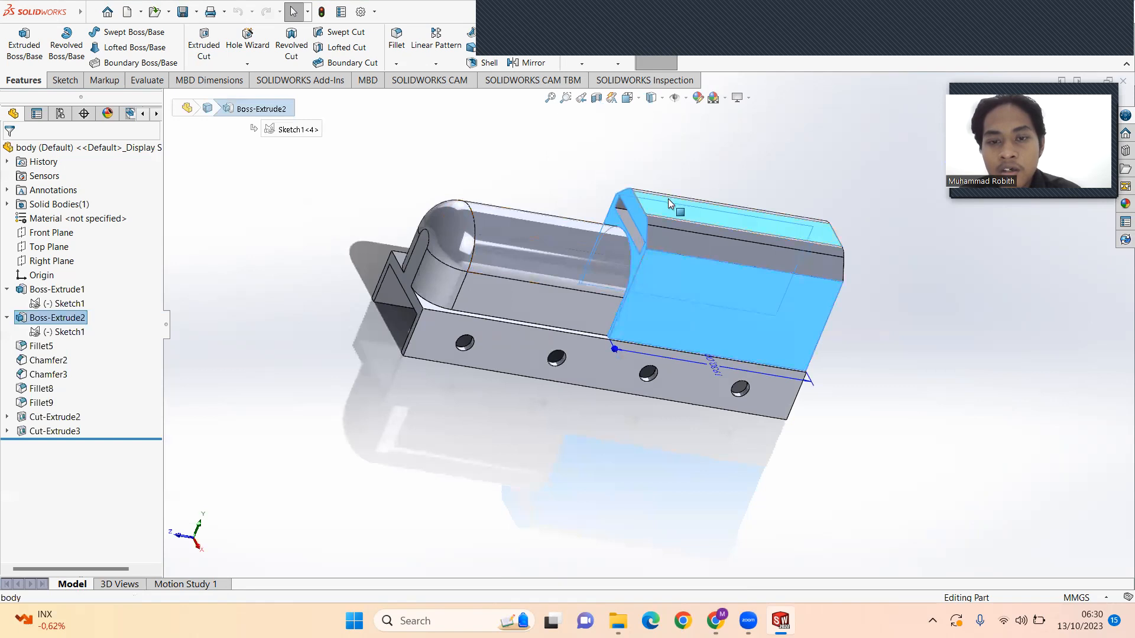
{"action": "left_click", "coordinate": [486, 262]}
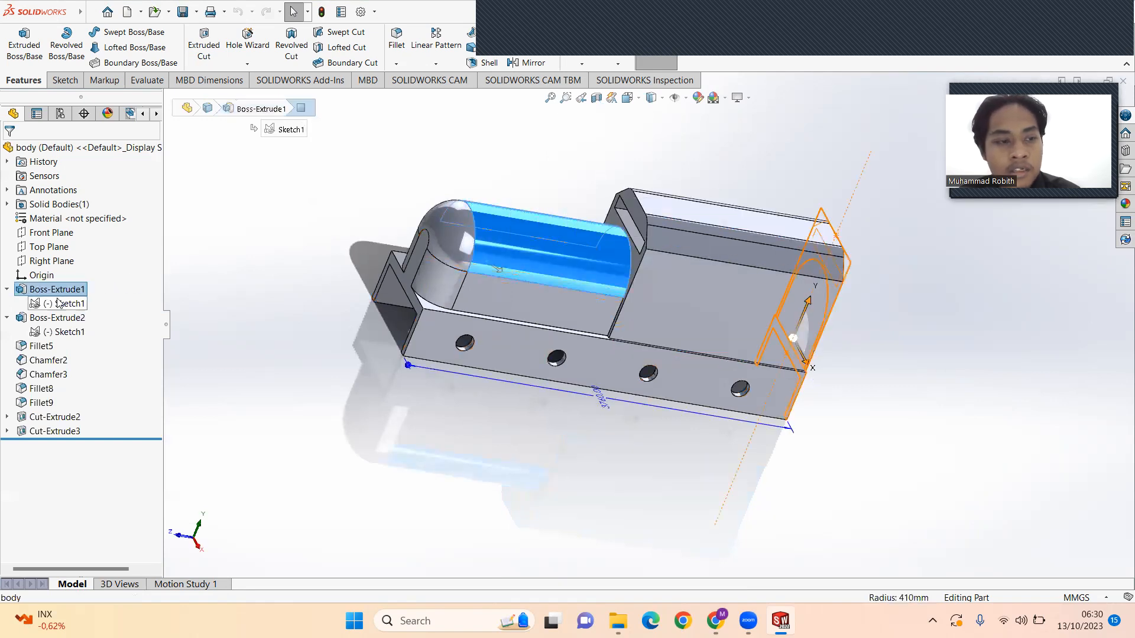
{"action": "left_click", "coordinate": [56, 317]}
{"action": "middle_click_drag", "start_coordinate": [532, 477], "coordinate": [622, 435]}
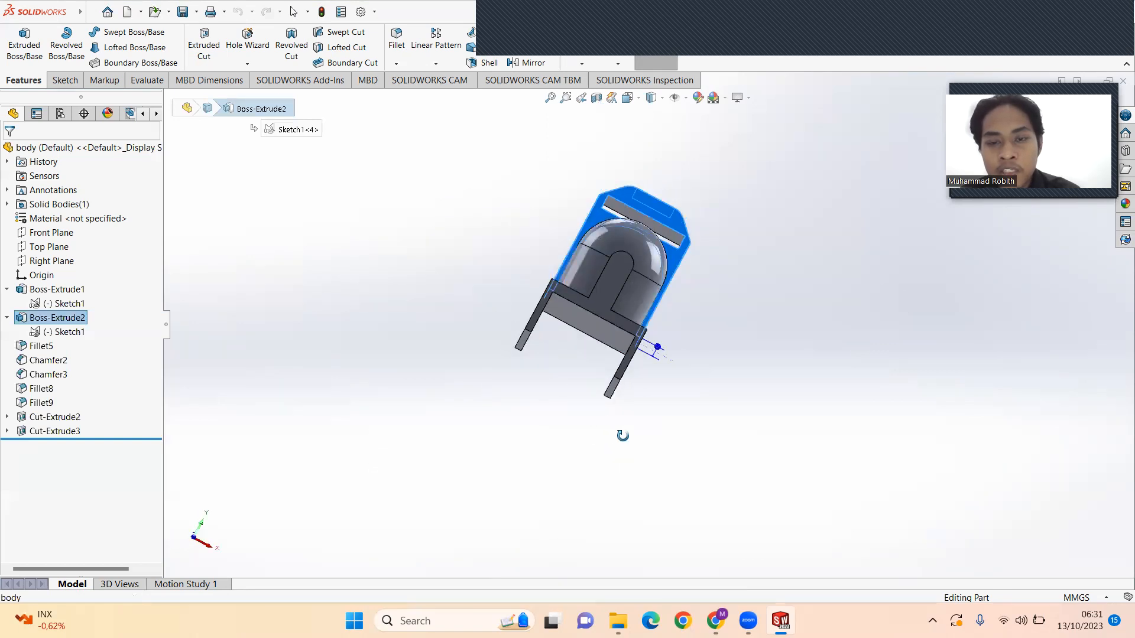
{"action": "middle_click_drag", "start_coordinate": [491, 329], "coordinate": [731, 300]}
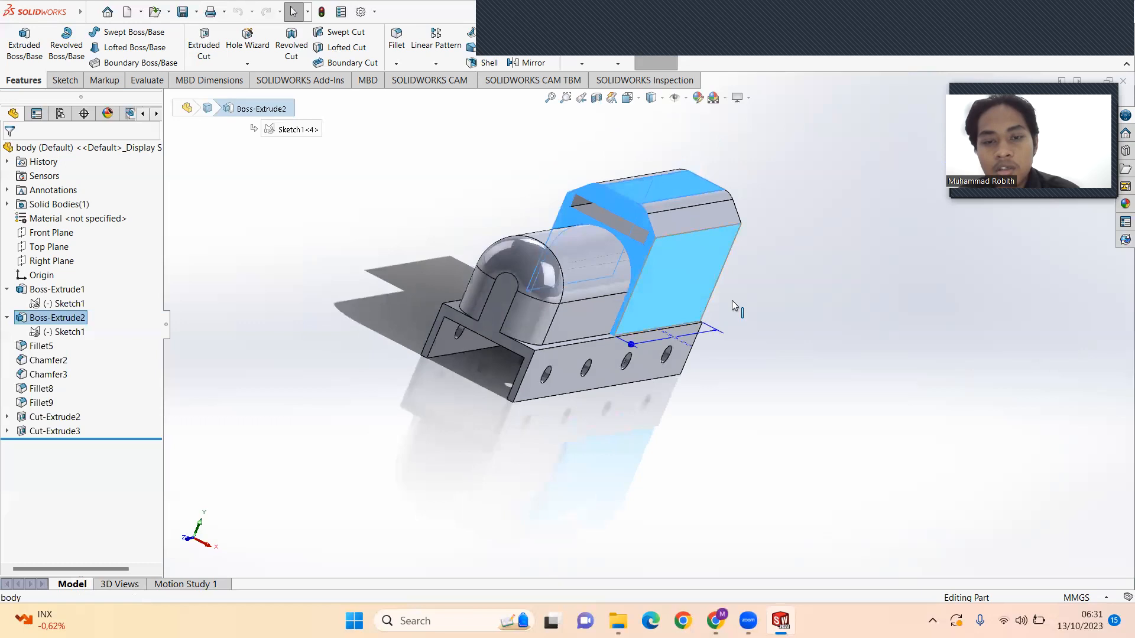
{"action": "scroll", "coordinate": [787, 241], "scroll_direction": "up", "scroll_amount": 1}
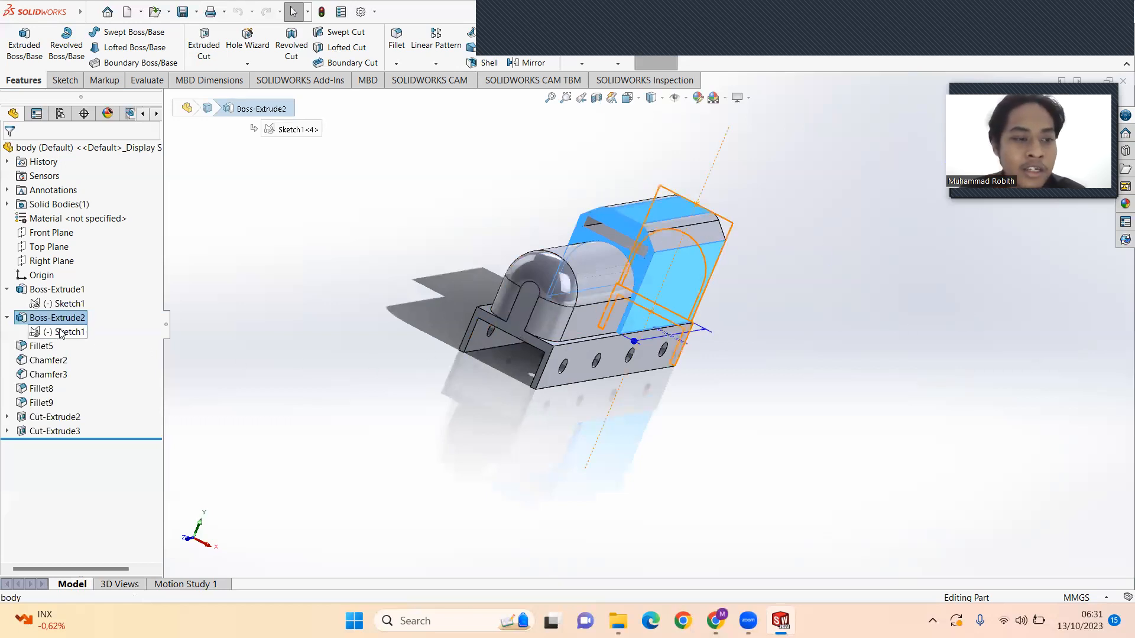
- Highlight Fillet5, Chamfer2, Chamfer3 and Fillet8 in turn to examine which edges of the boiler and cabin they shape
{"action": "left_click", "coordinate": [40, 346]}
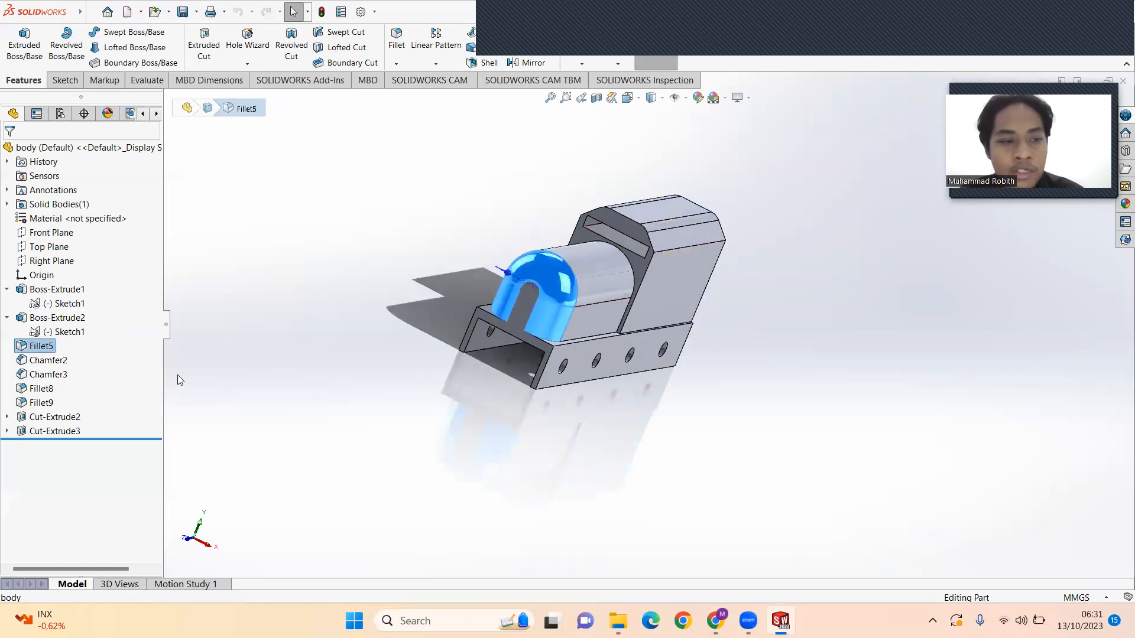
{"action": "left_click", "coordinate": [44, 360]}
{"action": "left_click", "coordinate": [50, 378]}
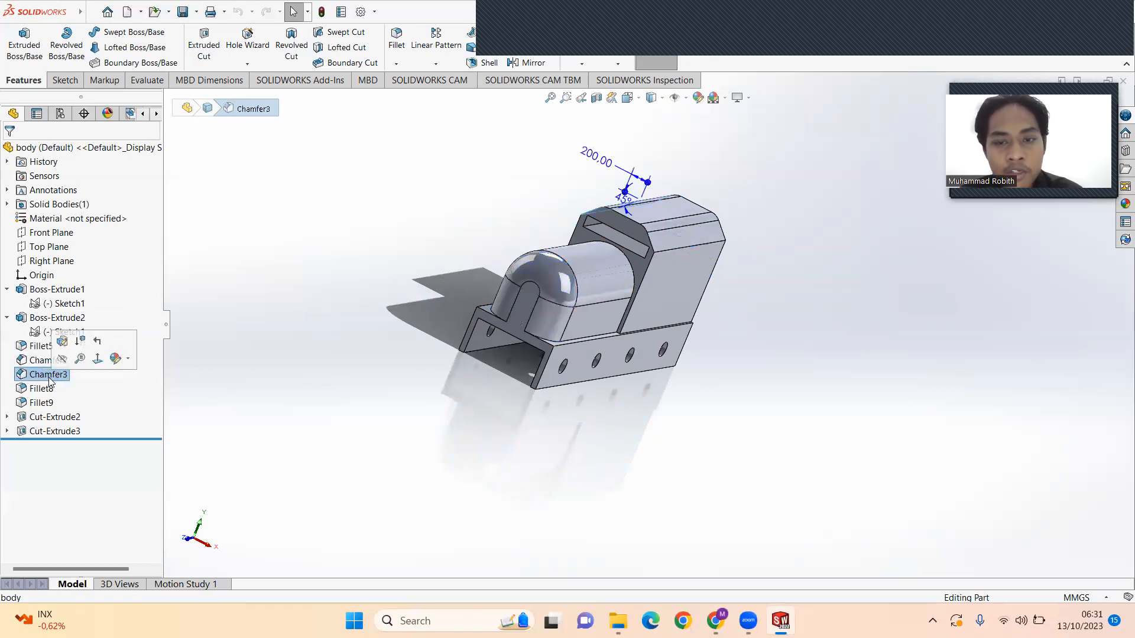
{"action": "left_click", "coordinate": [48, 389]}
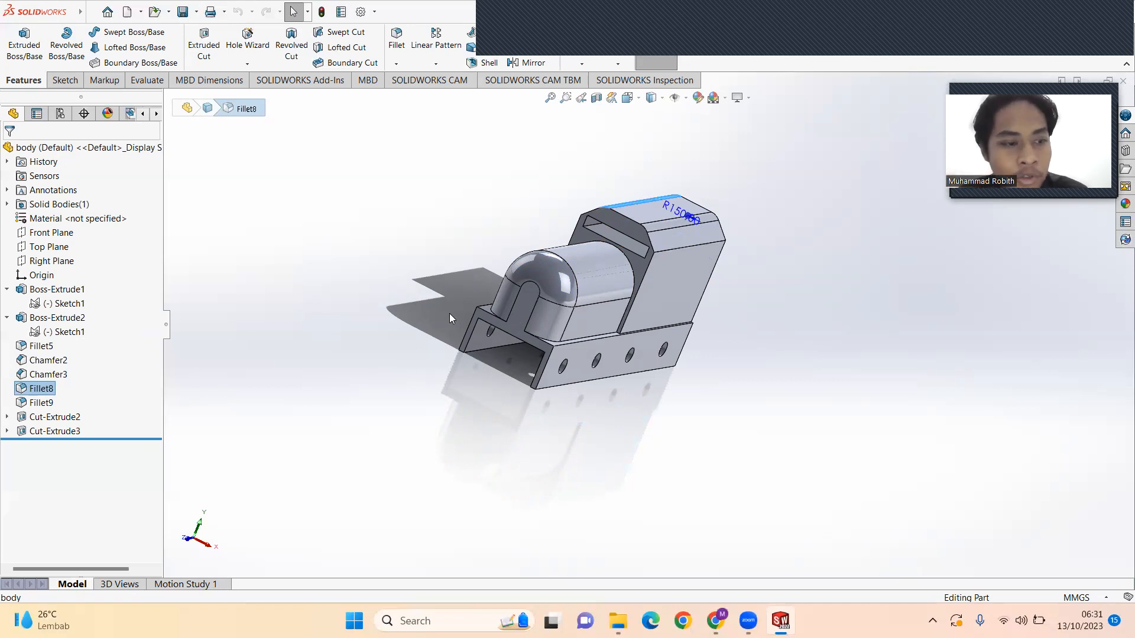
- Highlight Cut-Extrude2 and its Sketch3 to examine the row of axle holes cut through the body's lower sides
{"action": "left_click", "coordinate": [6, 417]}
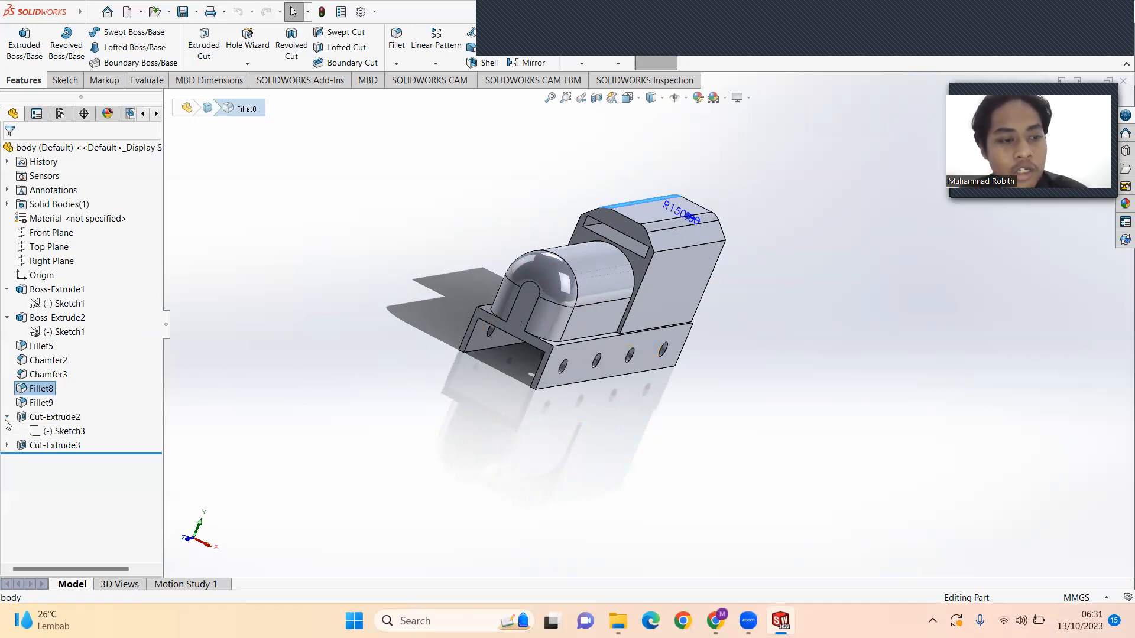
{"action": "left_click", "coordinate": [57, 431]}
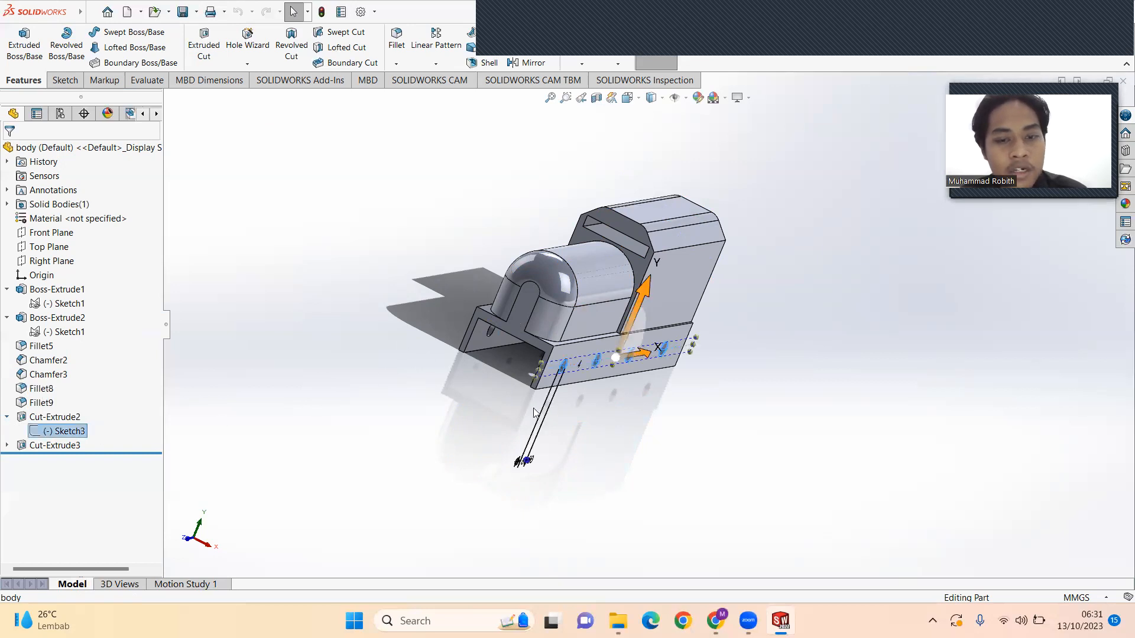
{"action": "mouse_move", "coordinate": [570, 469]}
{"action": "middle_mouse_down"}
{"action": "mouse_move", "coordinate": [460, 380]}
{"action": "mouse_move", "coordinate": [505, 375]}
{"action": "mouse_move", "coordinate": [465, 321]}
{"action": "middle_mouse_up"}
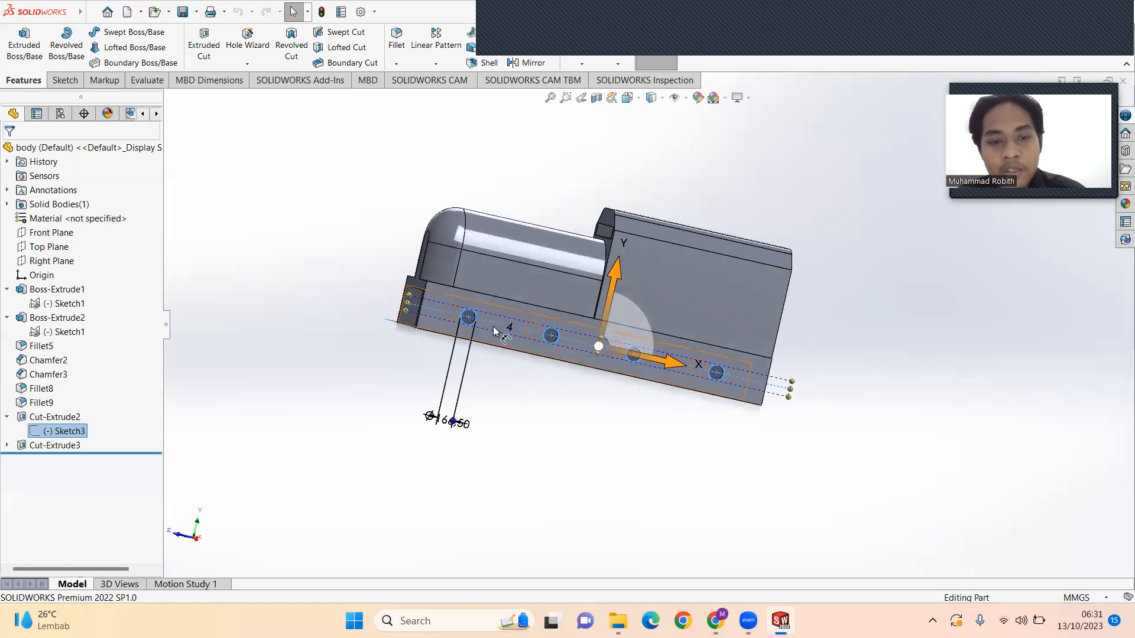
{"action": "middle_click_drag", "start_coordinate": [691, 433], "coordinate": [674, 414]}
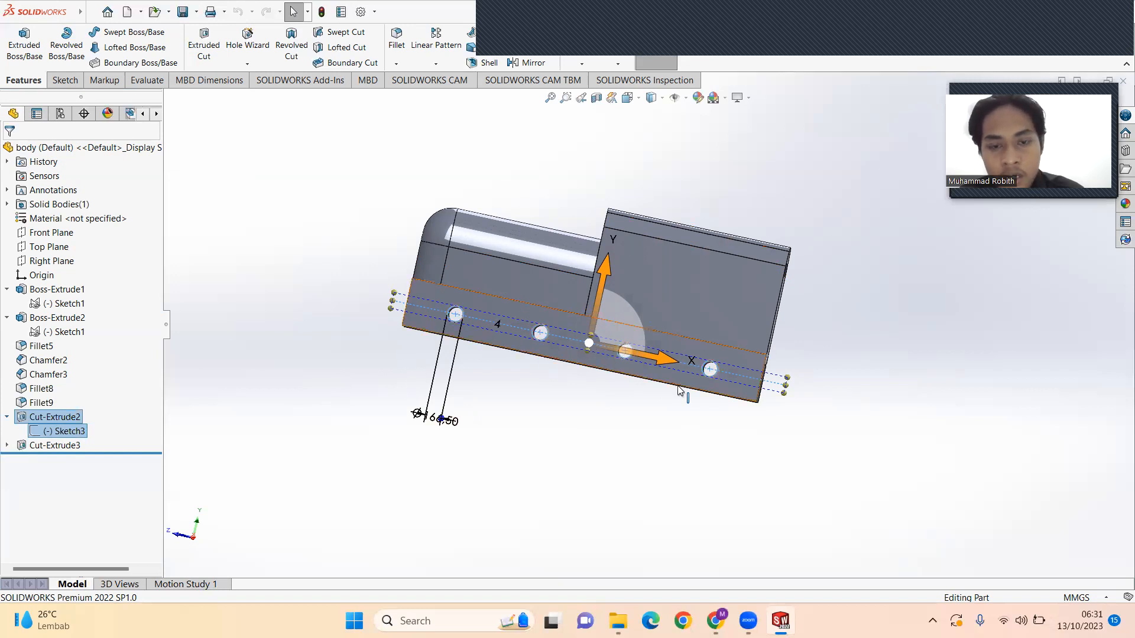
{"action": "left_click", "coordinate": [57, 418]}
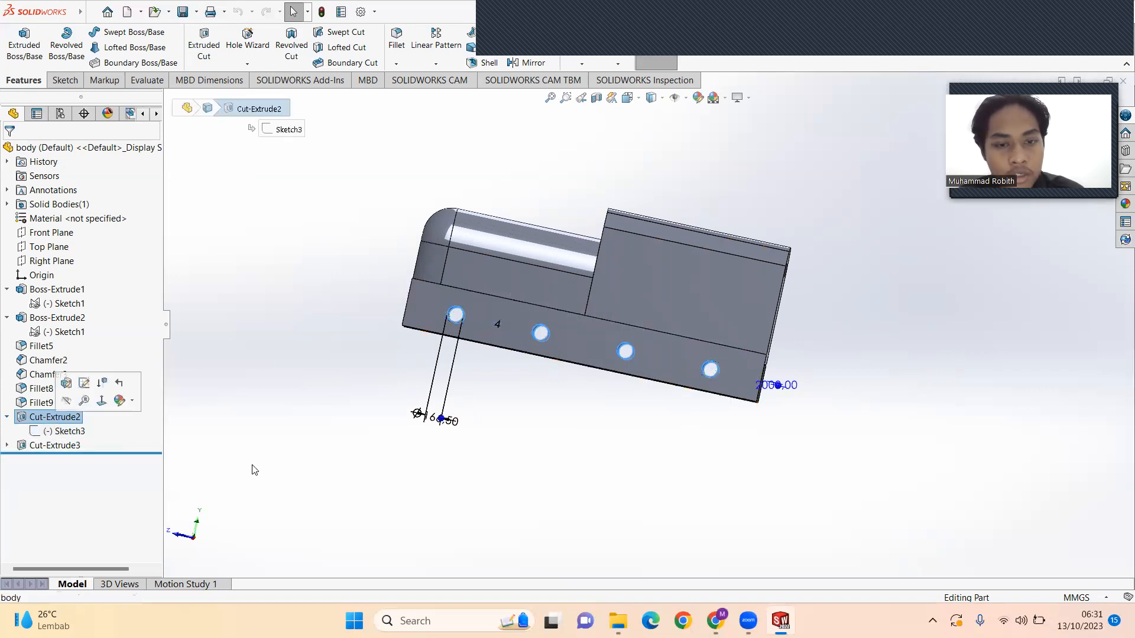
{"action": "right_click_drag", "start_coordinate": [380, 481], "coordinate": [481, 451]}
{"action": "middle_click_drag", "start_coordinate": [481, 452], "coordinate": [609, 396]}
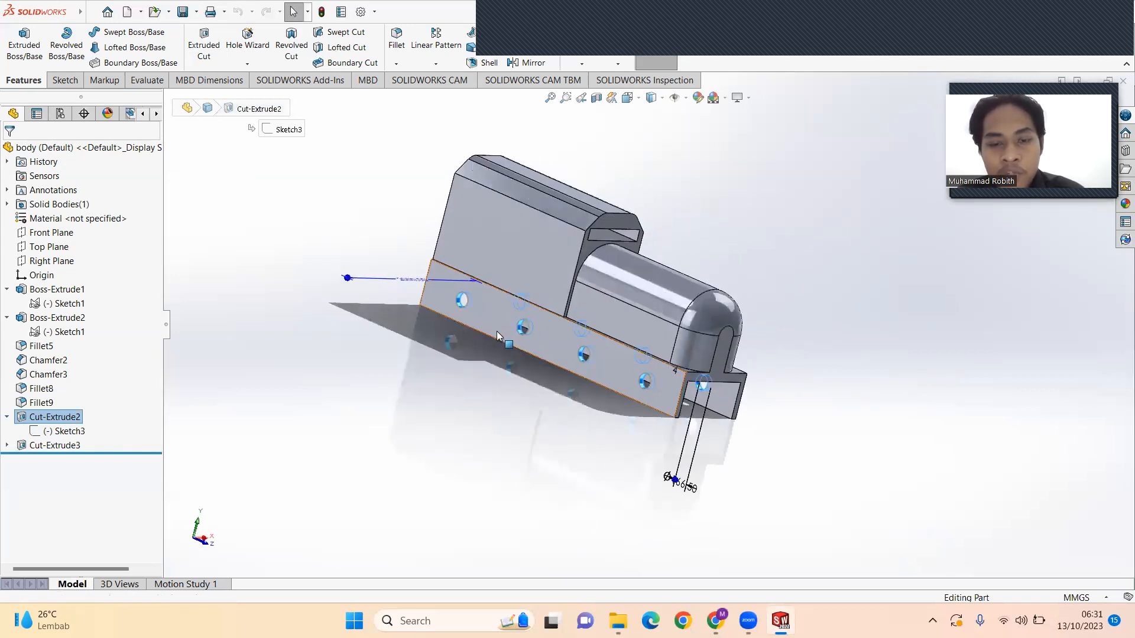
- Highlight Cut-Extrude3 and examine the cut through the upper cabin from below and from the side
{"action": "left_click", "coordinate": [76, 445]}
{"action": "middle_click_drag", "start_coordinate": [530, 453], "coordinate": [520, 308]}
{"action": "middle_click_drag", "start_coordinate": [732, 294], "coordinate": [379, 406]}
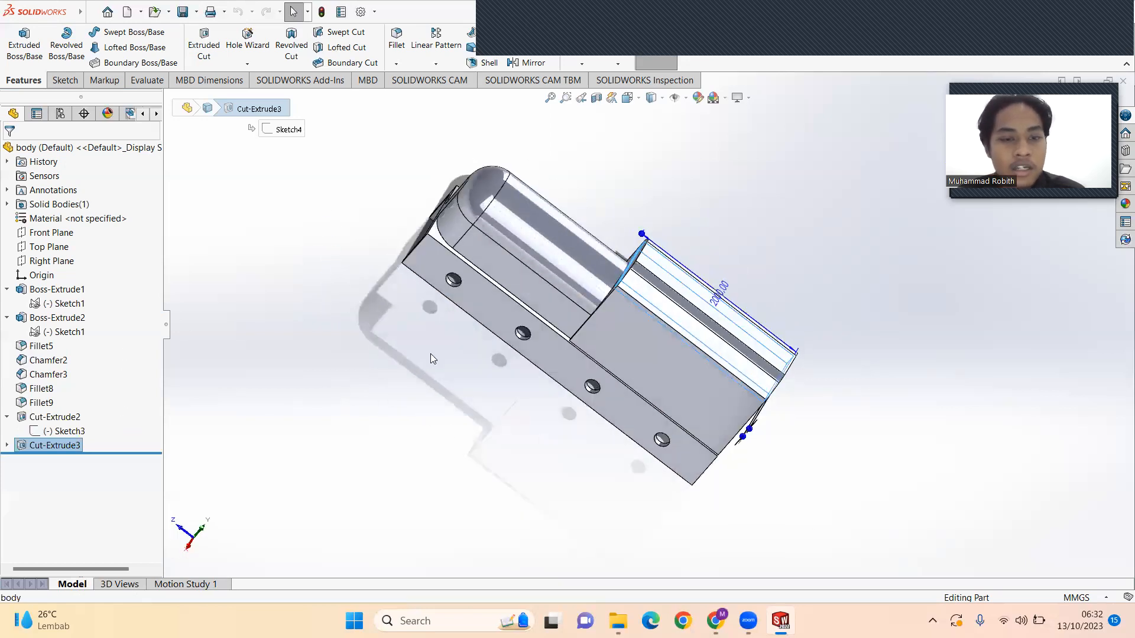
- Switch to the Assem Train assembly and rebuild it with the changed models
{"action": "mouse_move", "coordinate": [780, 621]}
{"action": "left_click", "coordinate": [579, 562]}
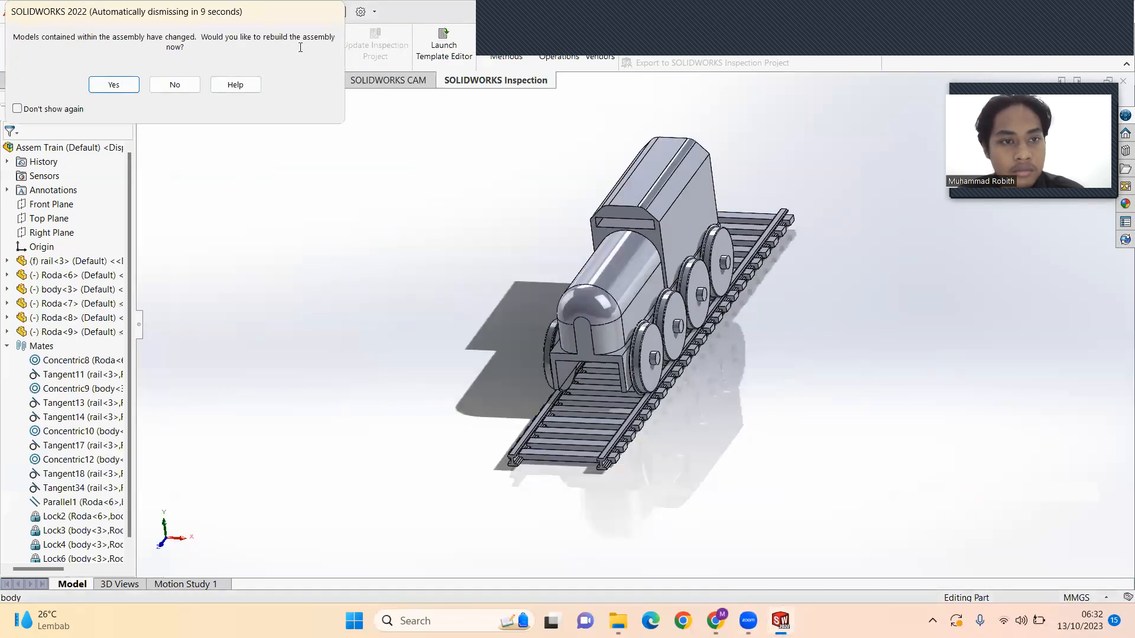
{"action": "left_click", "coordinate": [114, 84]}
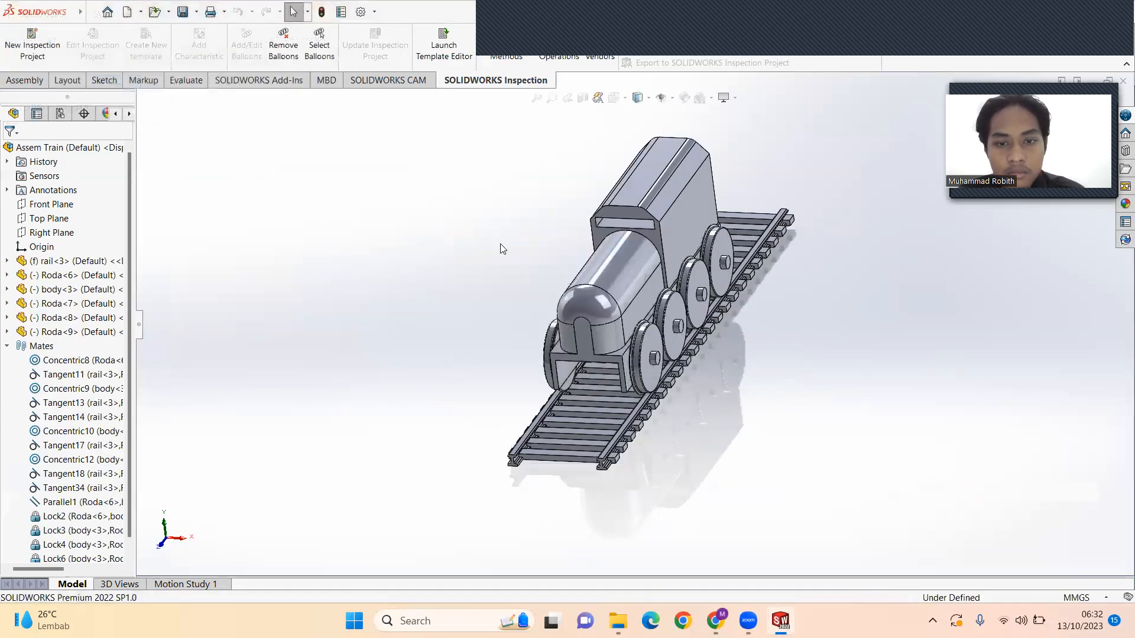
{"action": "middle_click_drag", "start_coordinate": [698, 403], "coordinate": [643, 393]}
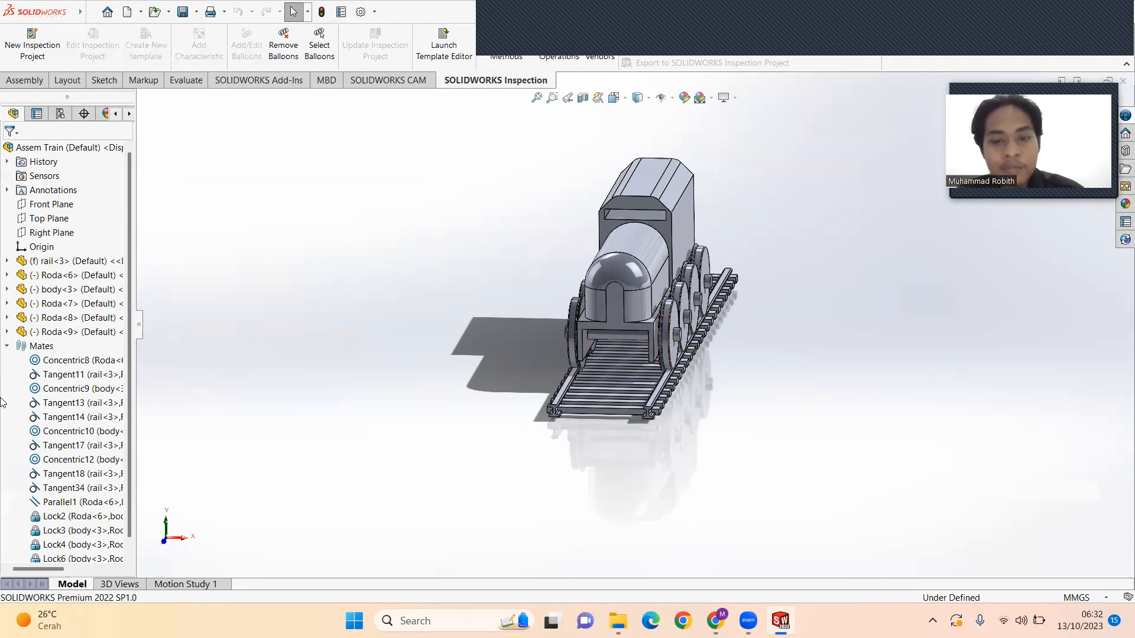
- Highlight the Concentric8 mate and examine up close how it aligns the front Roda axle with the body's hole
{"action": "left_click", "coordinate": [65, 360]}
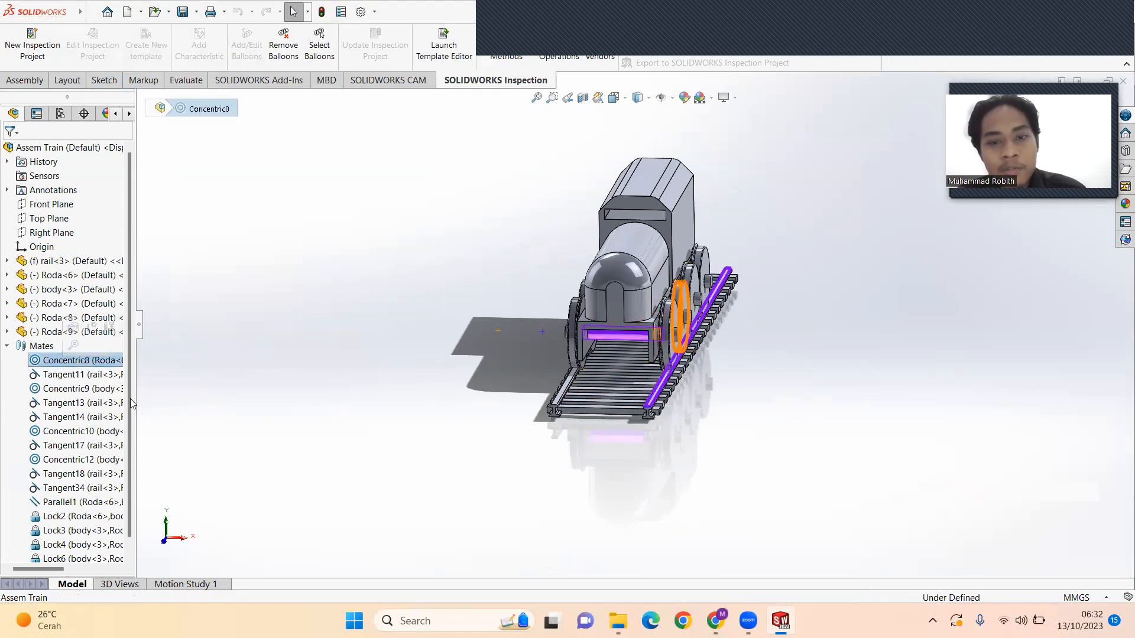
{"action": "middle_click_drag", "start_coordinate": [713, 485], "coordinate": [768, 388]}
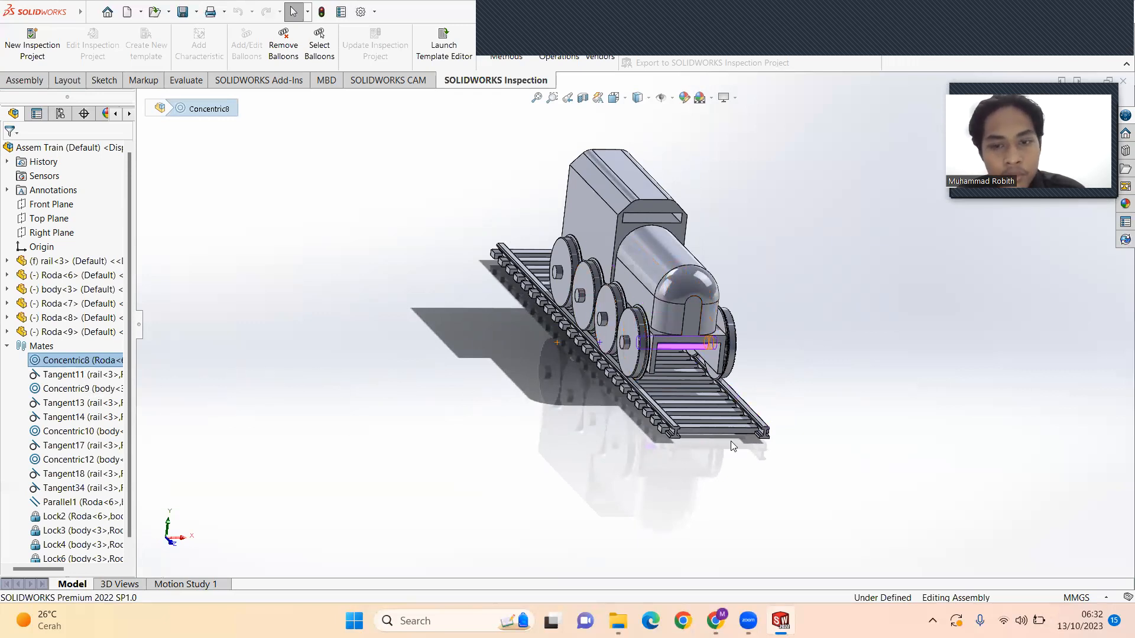
{"action": "middle_click_drag", "start_coordinate": [839, 433], "coordinate": [748, 354]}
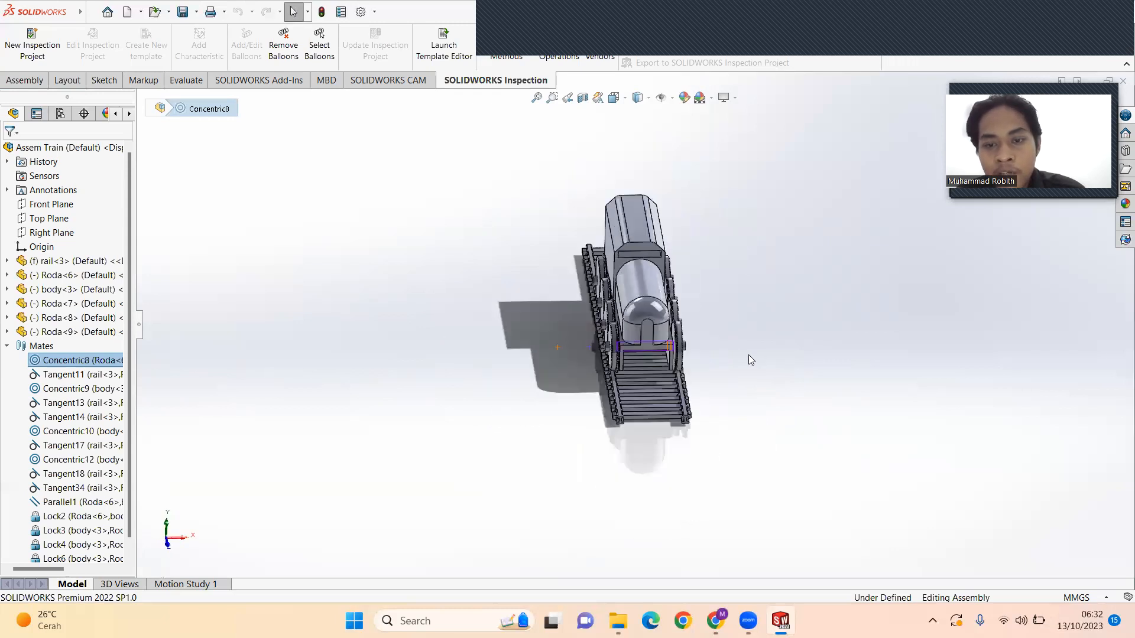
{"action": "scroll", "coordinate": [749, 355], "scroll_direction": "down", "scroll_amount": 8}
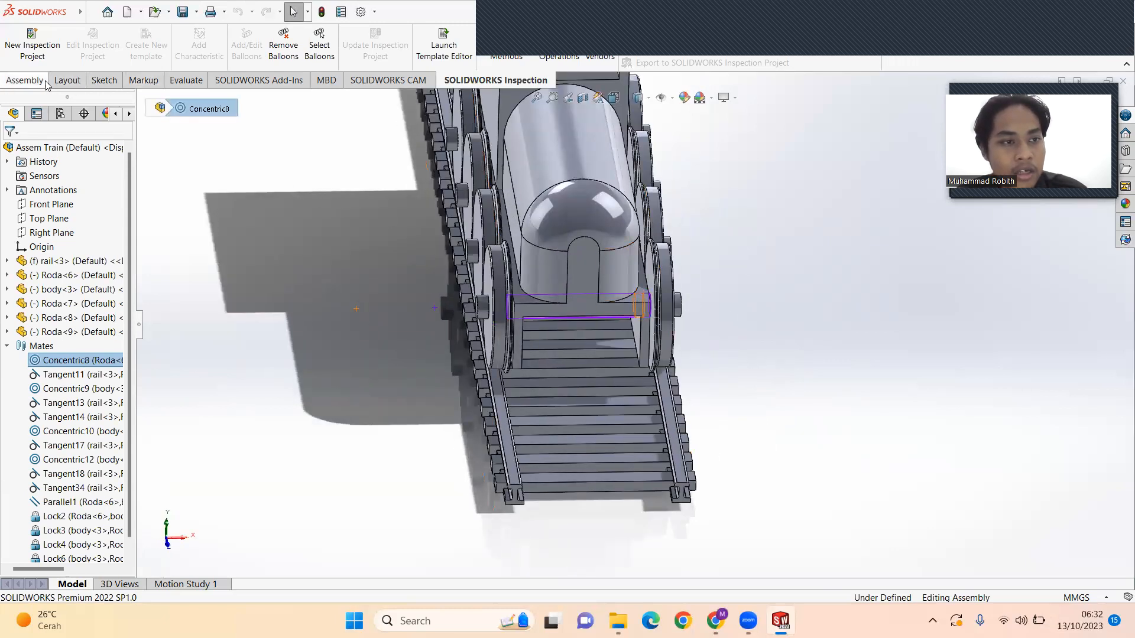
{"action": "left_click", "coordinate": [27, 81]}
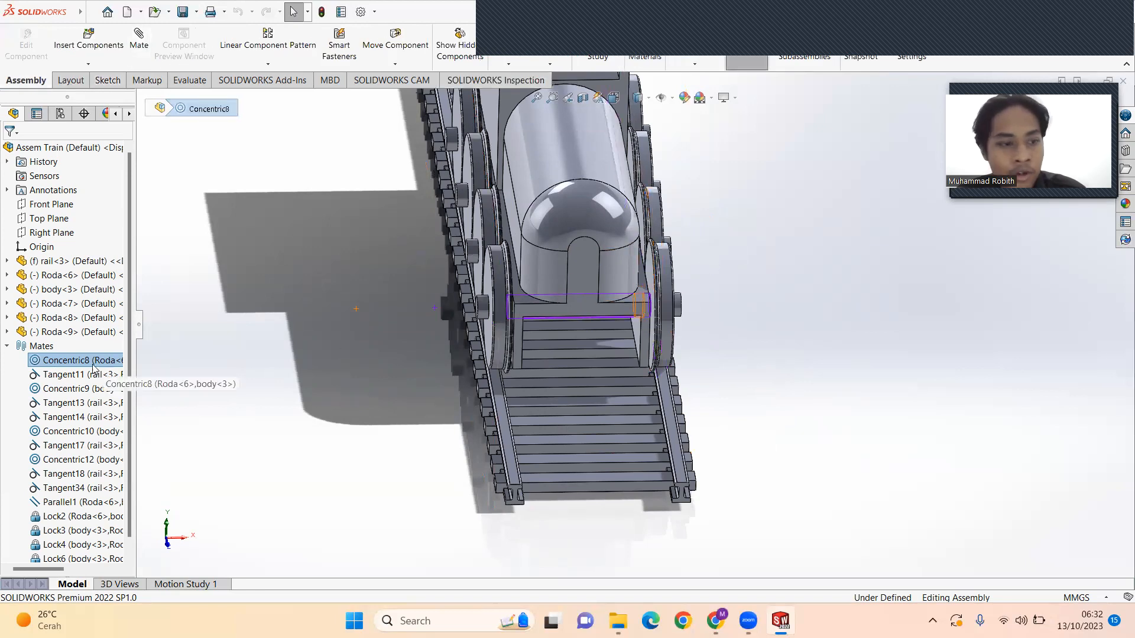
{"action": "scroll", "coordinate": [698, 311], "scroll_direction": "down", "scroll_amount": 6}
{"action": "middle_click_drag", "start_coordinate": [608, 309], "coordinate": [609, 346]}
{"action": "middle_click_drag", "start_coordinate": [691, 318], "coordinate": [568, 337]}
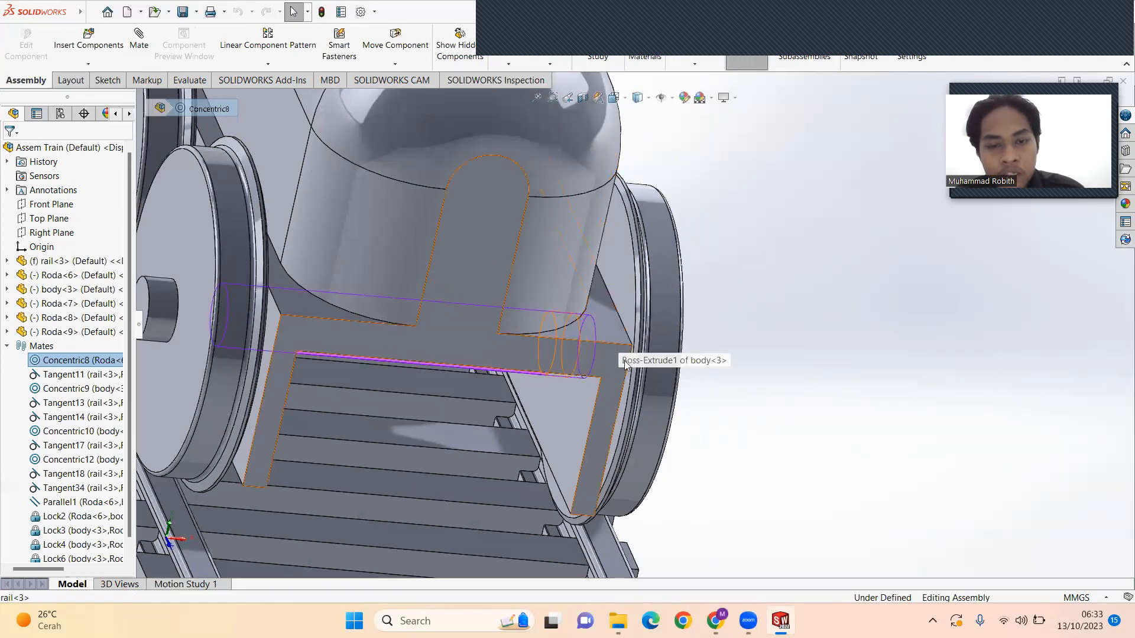
- Highlight the Concentric9 mate, examine the wheelset alignment it controls, and nudge the body along the rail
{"action": "left_click", "coordinate": [81, 392]}
{"action": "middle_click_drag", "start_coordinate": [828, 334], "coordinate": [718, 308]}
{"action": "scroll", "coordinate": [102, 420], "scroll_direction": "down", "scroll_amount": 1}
{"action": "middle_click_drag", "start_coordinate": [474, 442], "coordinate": [476, 242]}
{"action": "scroll", "coordinate": [497, 438], "scroll_direction": "up", "scroll_amount": 4}
{"action": "left_click_drag", "start_coordinate": [438, 225], "coordinate": [435, 270]}
- Open the Lock2 mate, examine how it locks the front Roda wheelset to the body, and close it without changes
{"action": "left_click", "coordinate": [76, 501]}
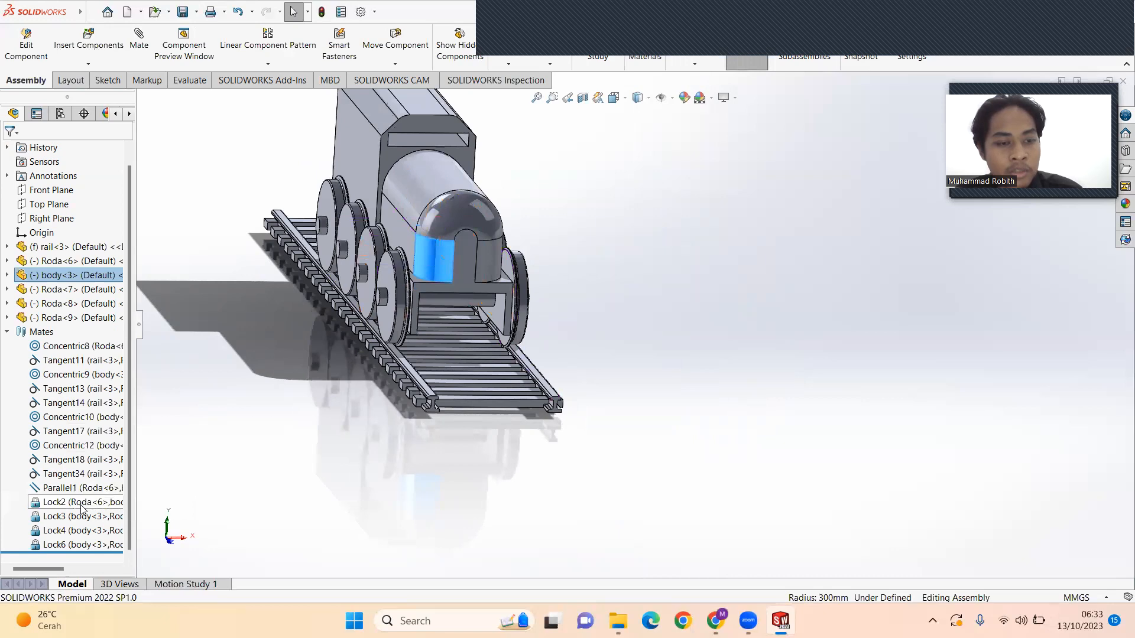
{"action": "middle_click_drag", "start_coordinate": [555, 412], "coordinate": [539, 443]}
{"action": "middle_click_drag", "start_coordinate": [603, 354], "coordinate": [598, 332]}
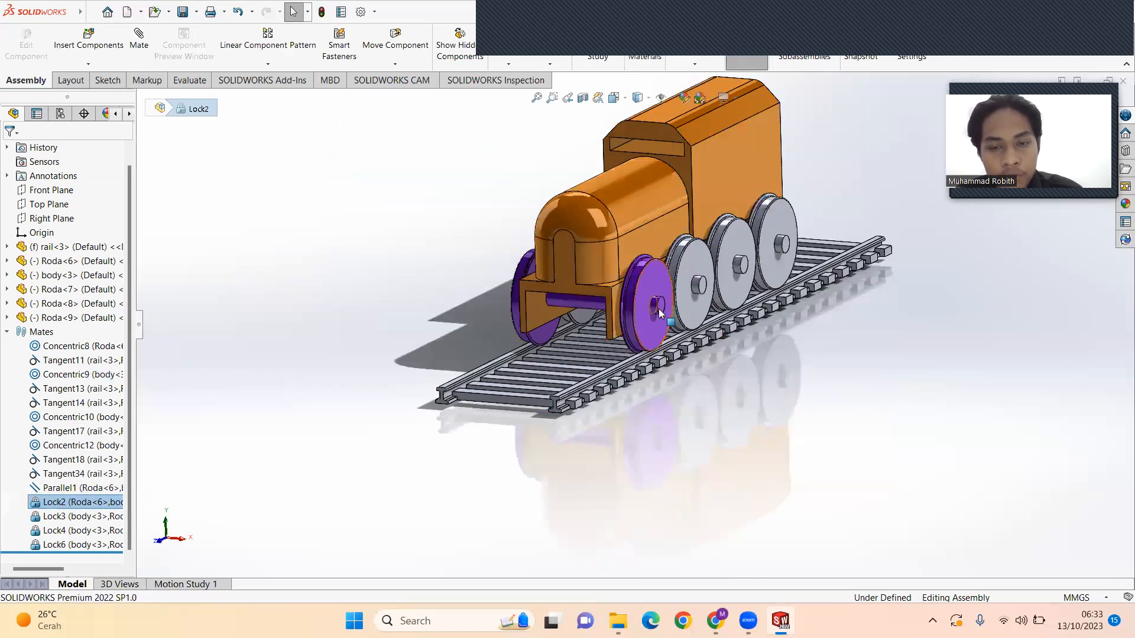
{"action": "middle_click_drag", "start_coordinate": [815, 357], "coordinate": [555, 360]}
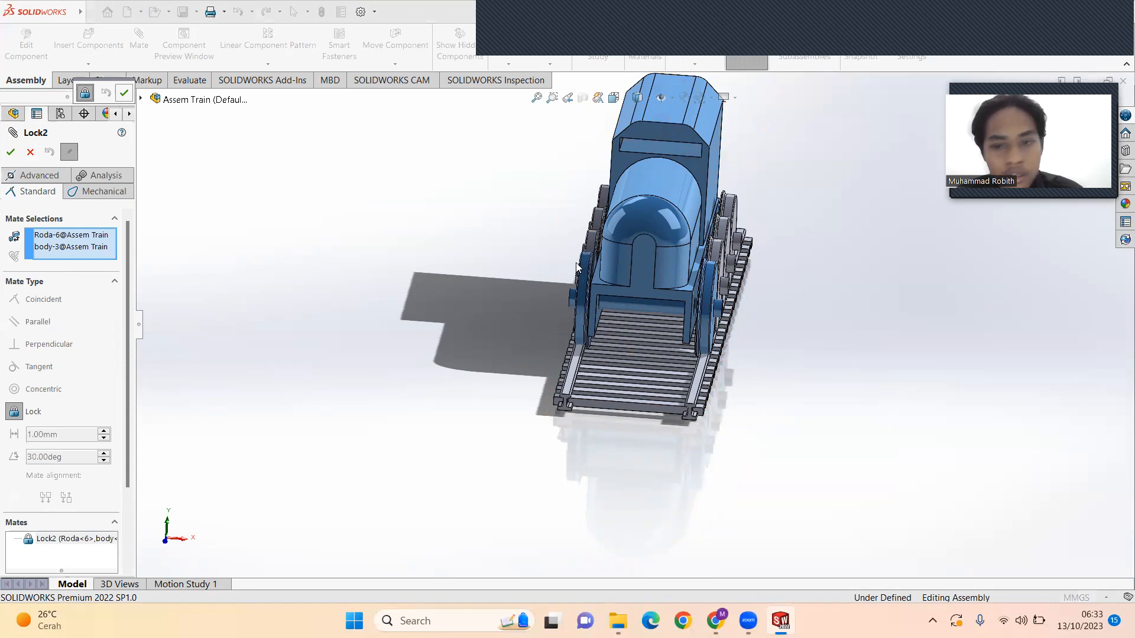
{"action": "scroll", "coordinate": [743, 296], "scroll_direction": "down", "scroll_amount": 5}
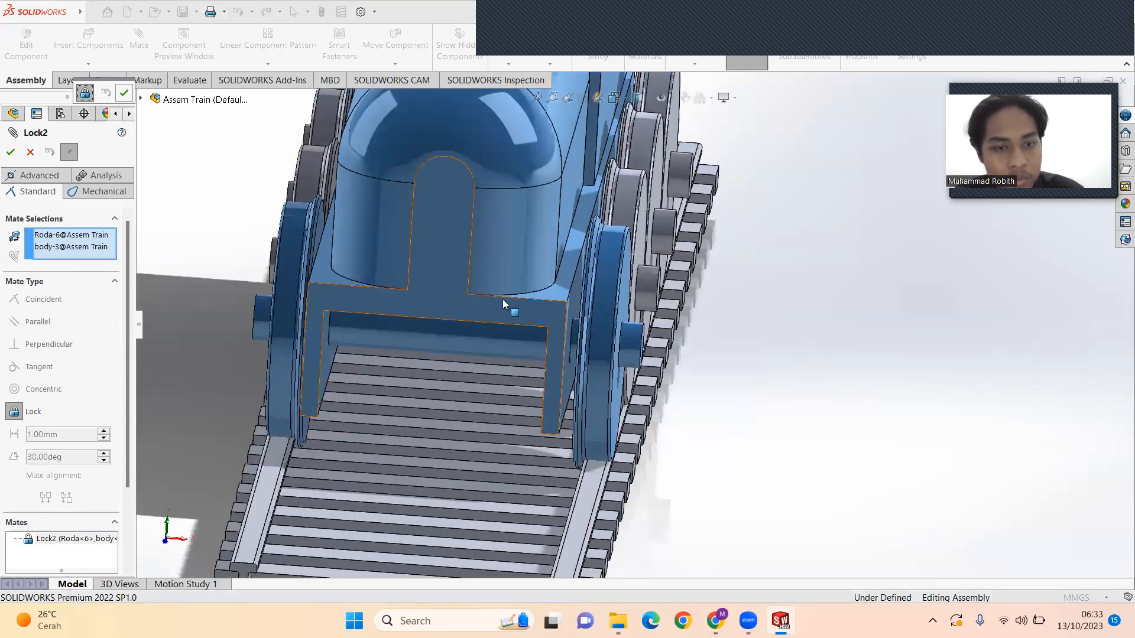
{"action": "scroll", "coordinate": [511, 309], "scroll_direction": "up", "scroll_amount": 5}
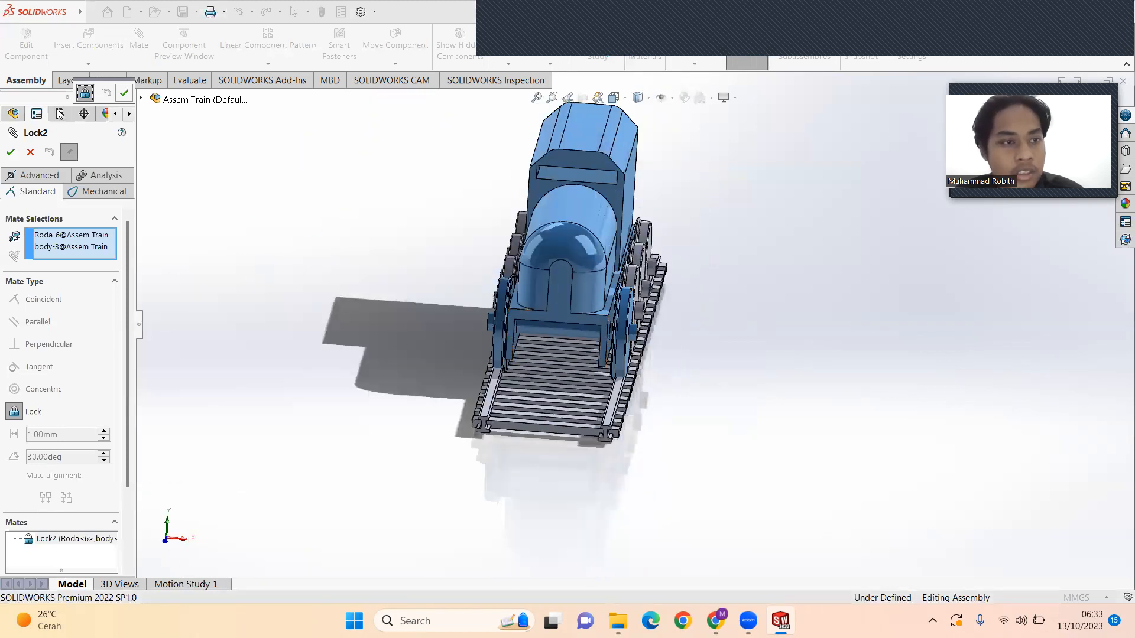
{"action": "left_click", "coordinate": [18, 152]}
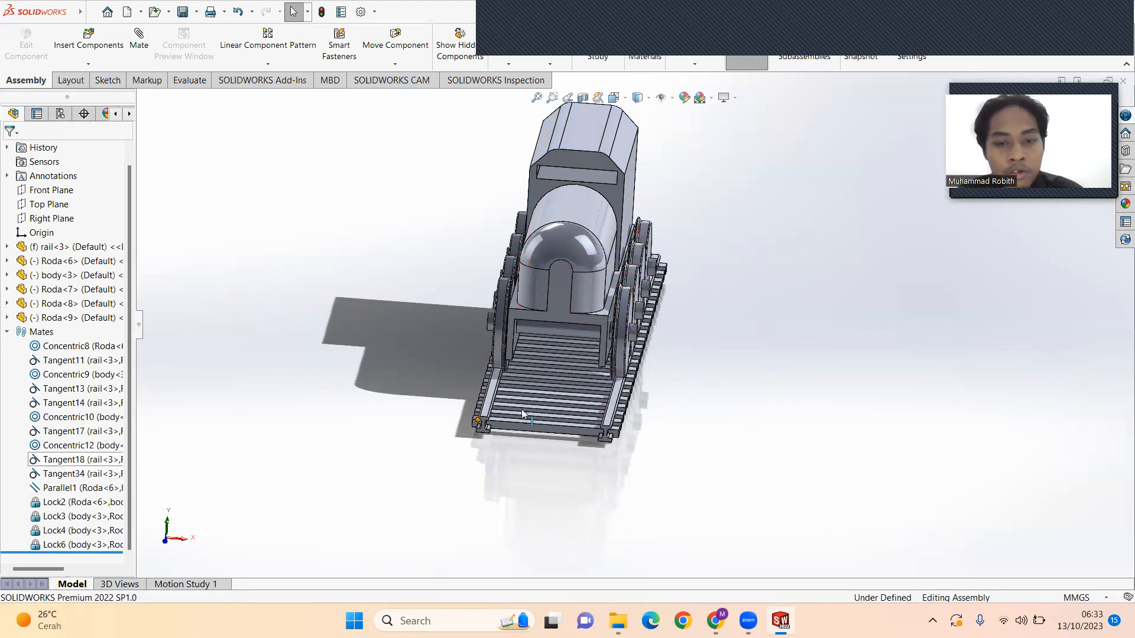
- Highlight the Tangent13 mate and examine the contact between the third wheel and the rail's top face
{"action": "left_click", "coordinate": [74, 389]}
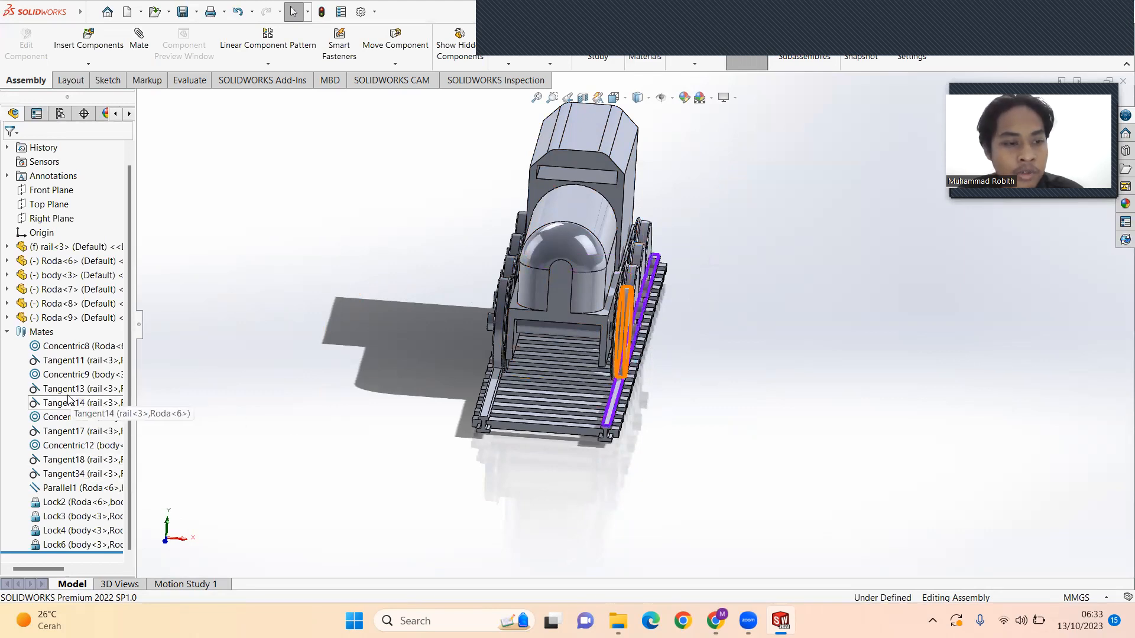
{"action": "scroll", "coordinate": [664, 369], "scroll_direction": "down", "scroll_amount": 3}
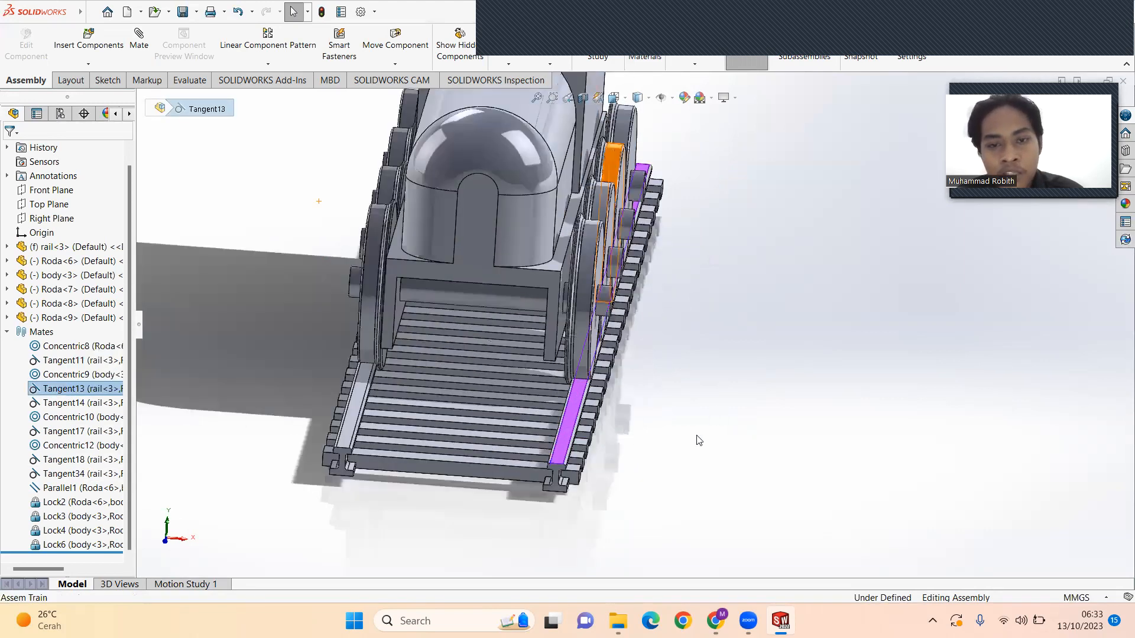
{"action": "middle_click_drag", "start_coordinate": [697, 439], "coordinate": [603, 441]}
{"action": "middle_click_drag", "start_coordinate": [773, 305], "coordinate": [706, 269]}
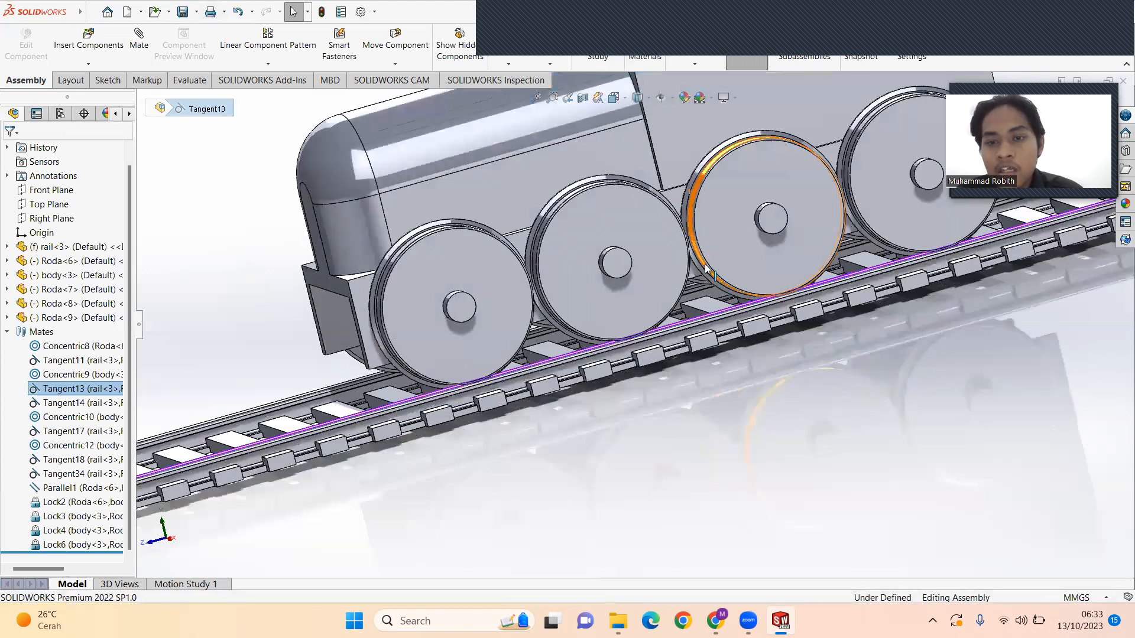
{"action": "middle_click_drag", "start_coordinate": [666, 436], "coordinate": [488, 450]}
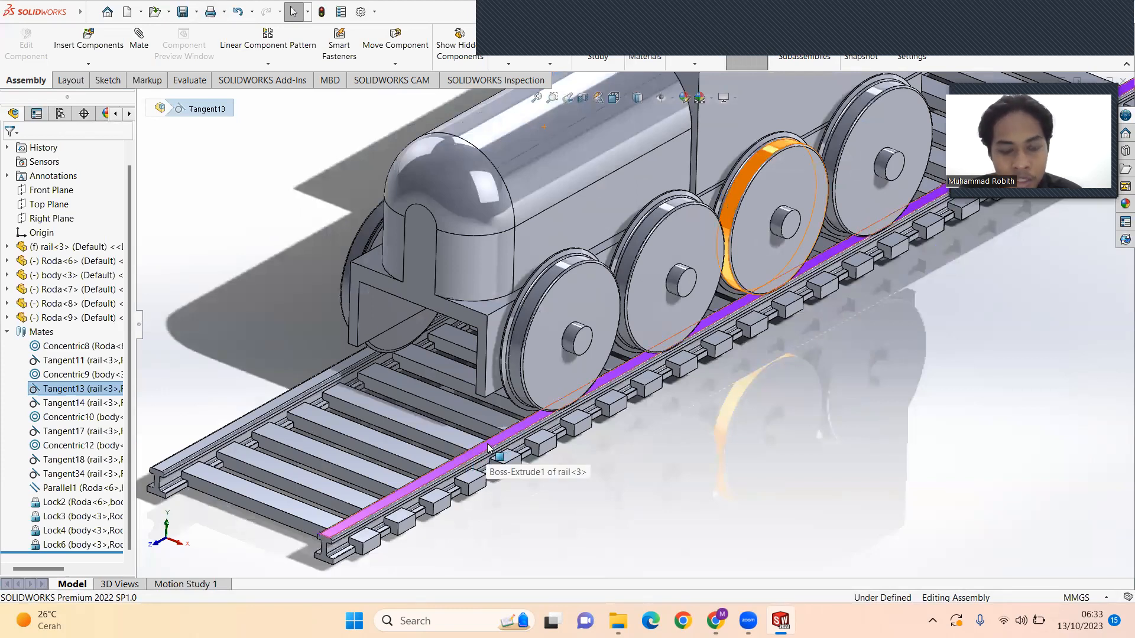
{"action": "middle_click_drag", "start_coordinate": [819, 362], "coordinate": [892, 360]}
- Test moving the locomotive body along the rail and examine the mated wheels from the side
{"action": "left_click_drag", "start_coordinate": [696, 161], "coordinate": [654, 178]}
{"action": "key", "text": "Escape"}
{"action": "middle_click_drag", "start_coordinate": [456, 272], "coordinate": [439, 314]}
{"action": "scroll", "coordinate": [760, 236], "scroll_direction": "up", "scroll_amount": 8}
{"action": "middle_click_drag", "start_coordinate": [752, 140], "coordinate": [590, 168]}
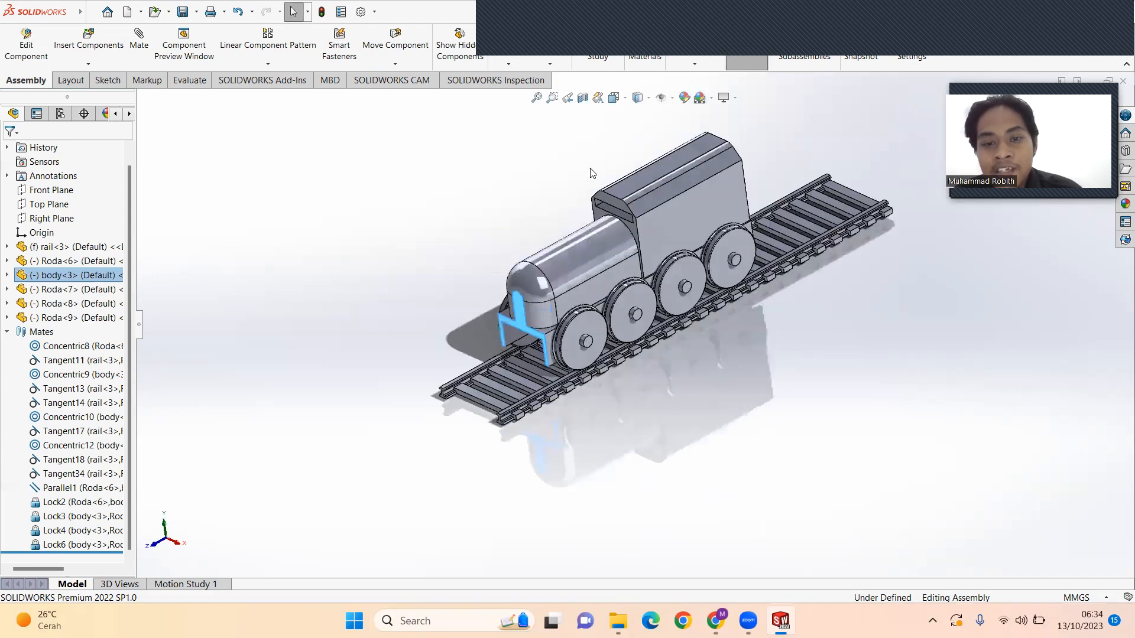
{"action": "scroll", "coordinate": [576, 341], "scroll_direction": "down", "scroll_amount": 1}
{"action": "scroll", "coordinate": [578, 392], "scroll_direction": "down", "scroll_amount": 1}
{"action": "scroll", "coordinate": [639, 332], "scroll_direction": "up", "scroll_amount": 2}
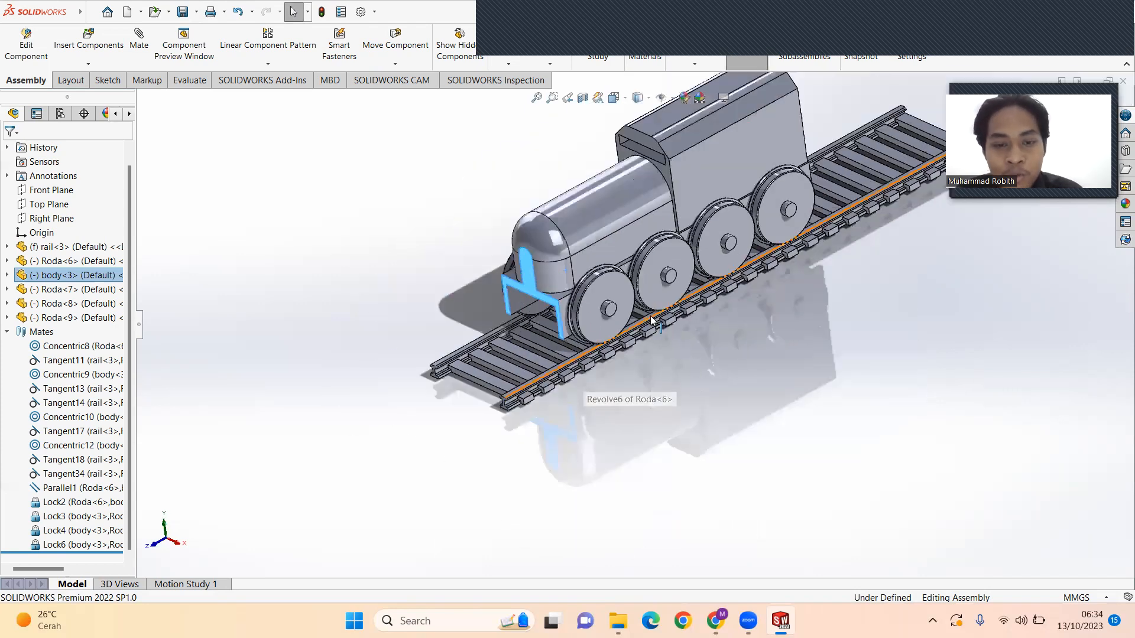
{"action": "scroll", "coordinate": [735, 231], "scroll_direction": "down", "scroll_amount": 2}
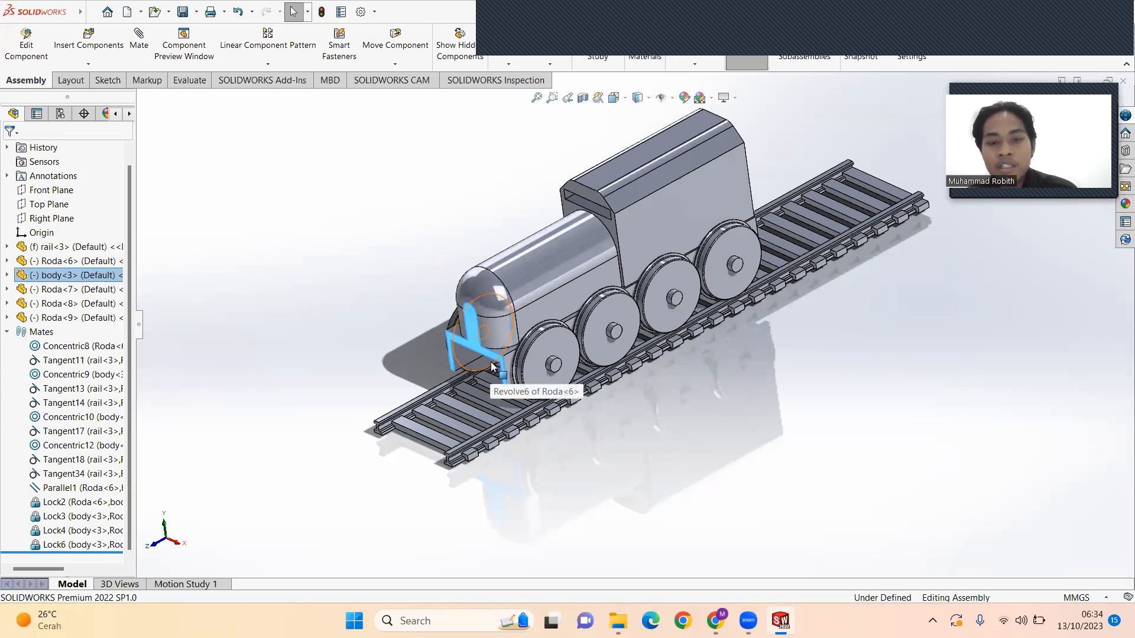
- Examine the complete train on its rail from the front, above and the side
{"action": "middle_click_drag", "start_coordinate": [666, 494], "coordinate": [745, 451]}
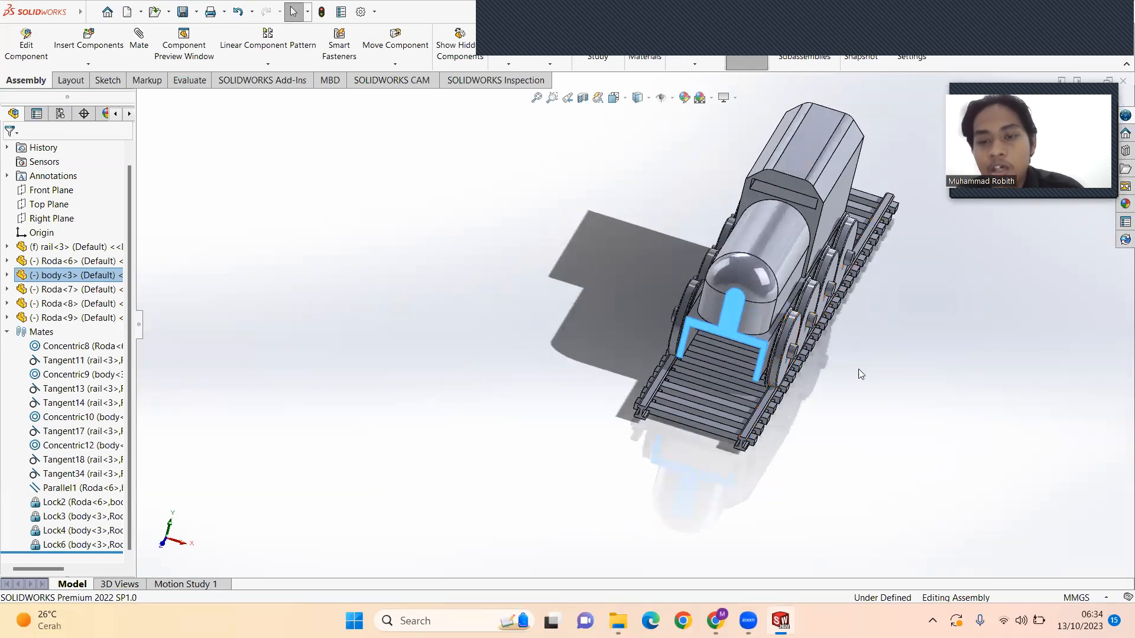
{"action": "middle_click_drag", "start_coordinate": [859, 369], "coordinate": [883, 330]}
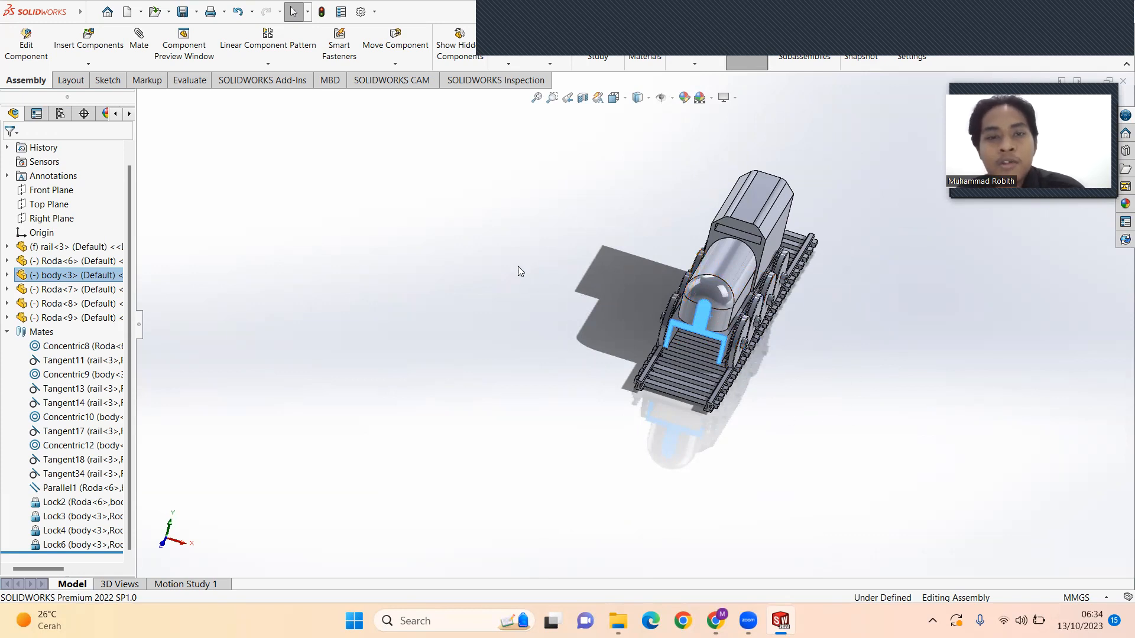
{"action": "scroll", "coordinate": [828, 312], "scroll_direction": "up", "scroll_amount": 2}
{"action": "middle_click_drag", "start_coordinate": [723, 424], "coordinate": [687, 375]}
{"action": "scroll", "coordinate": [705, 330], "scroll_direction": "down", "scroll_amount": 5}
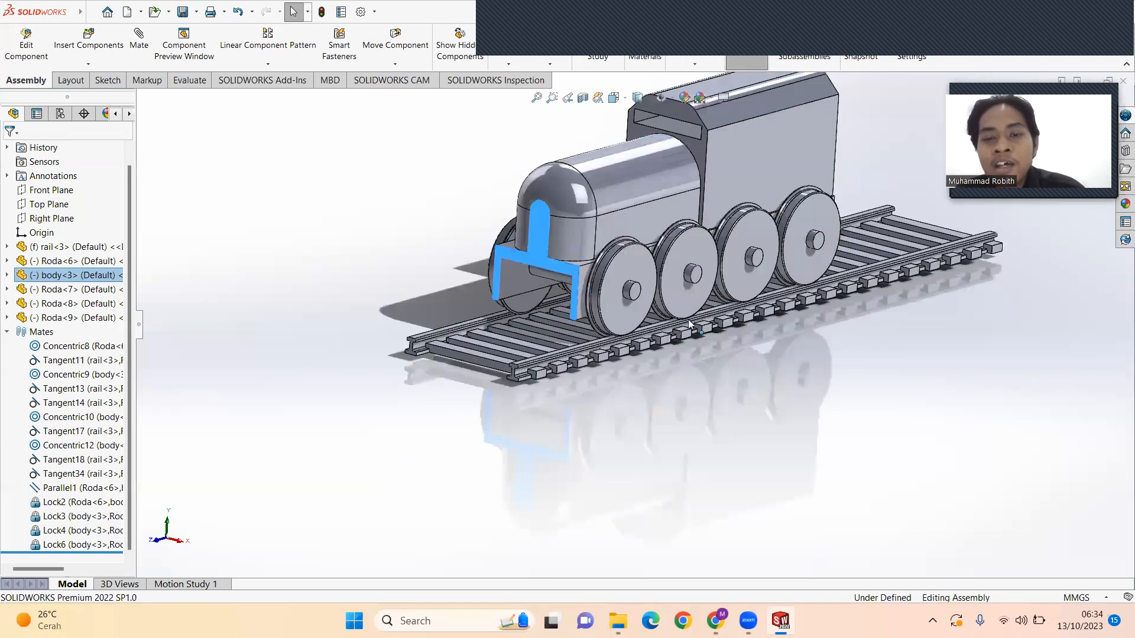
{"action": "scroll", "coordinate": [704, 325], "scroll_direction": "up", "scroll_amount": 5}
{"action": "scroll", "coordinate": [648, 220], "scroll_direction": "down", "scroll_amount": 2}
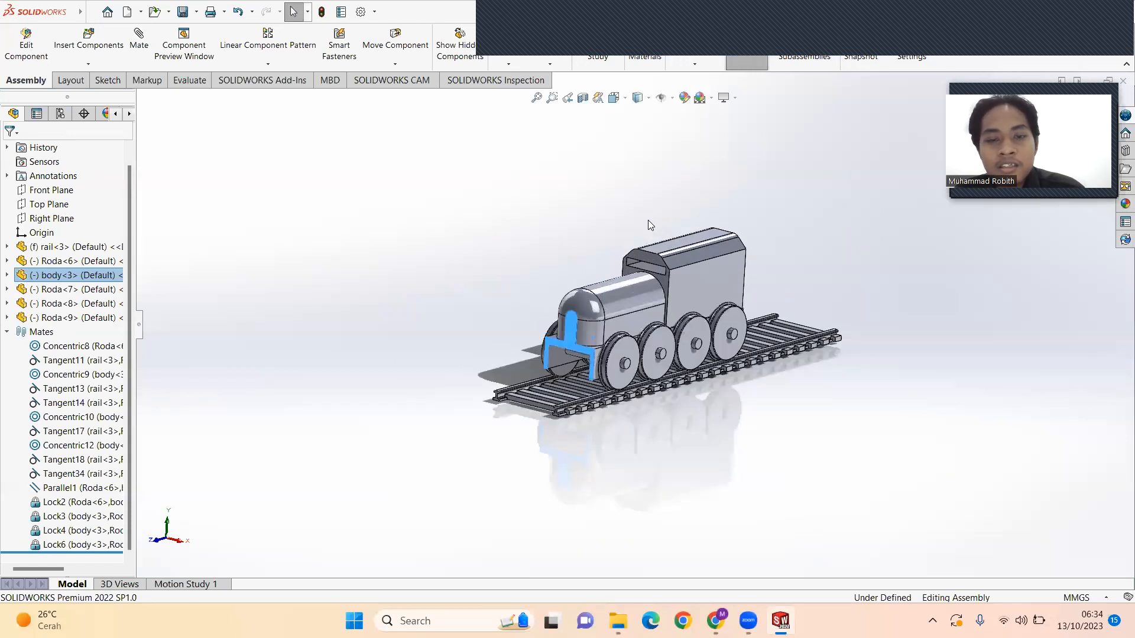